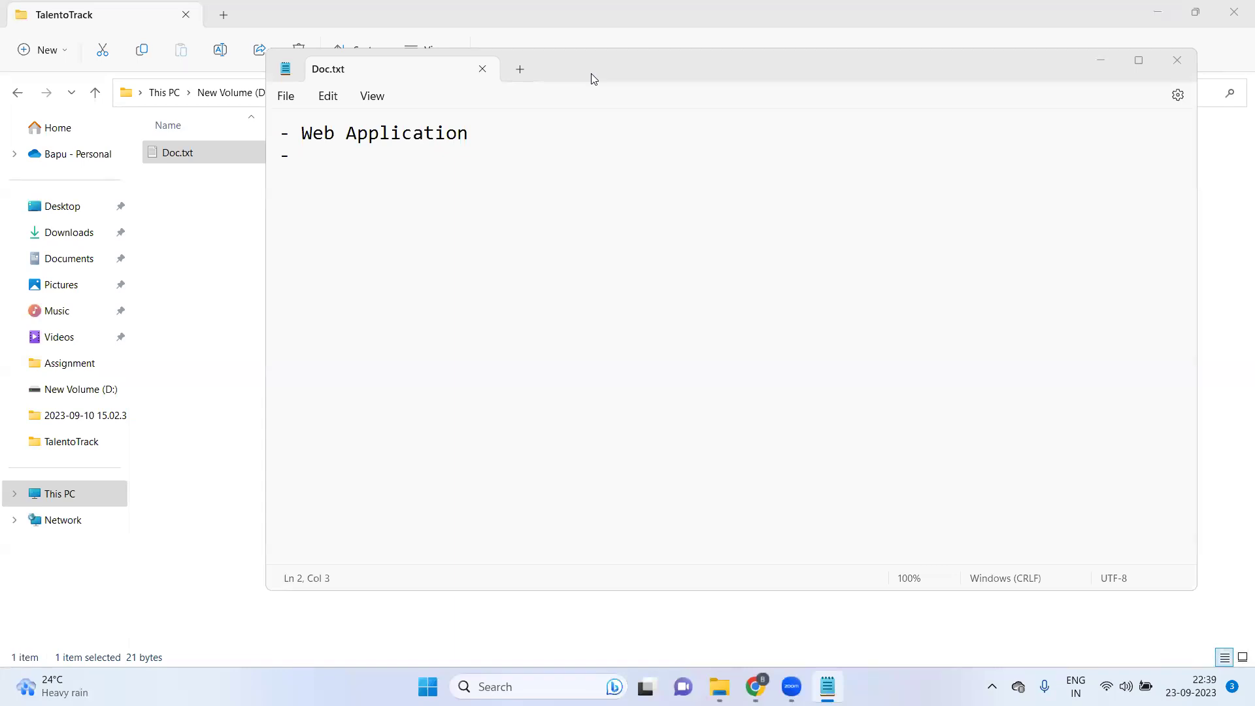
Bring Doc.txt back up and enter "Android Application" as the second list item below Web Application.
left_click(207, 258)
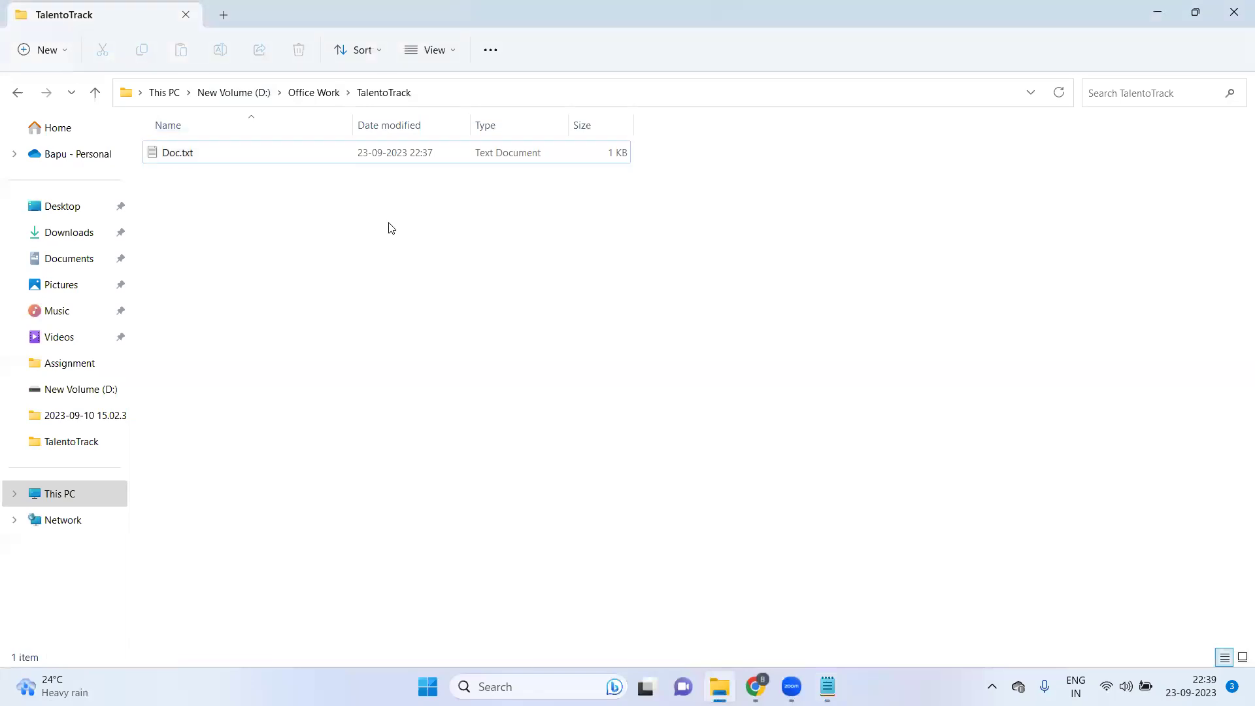
left_click(827, 687)
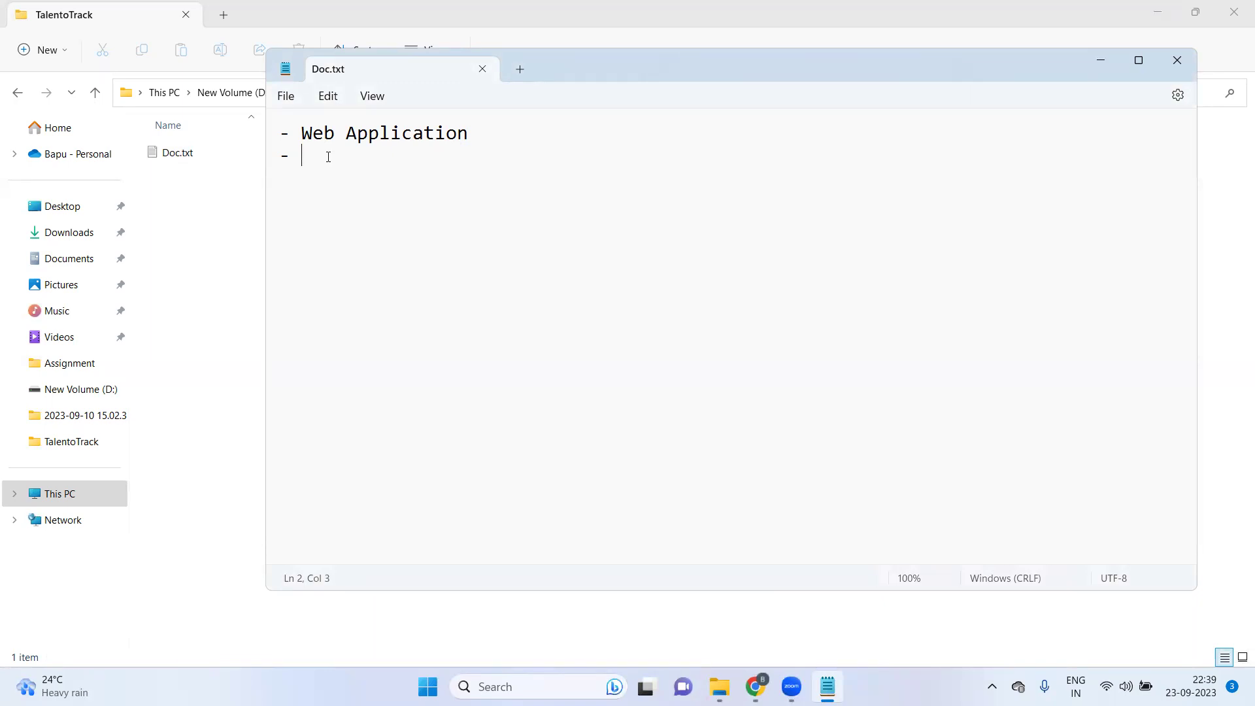
type("Andorind")
key("ctrl+shift+Left")
type("Android Application")
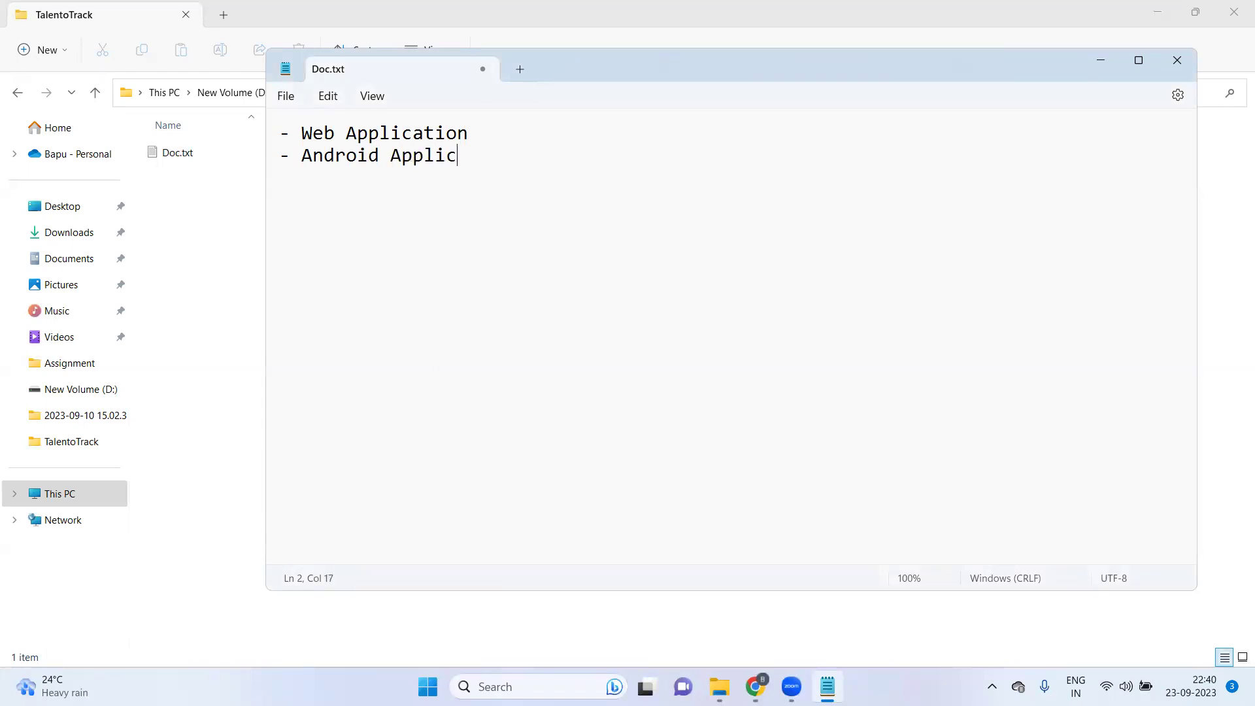
Add "- iOS Application" as a third list item below Android Application.
key("Return")
type("- iOS a")
key("BackSpace")
type("Application")
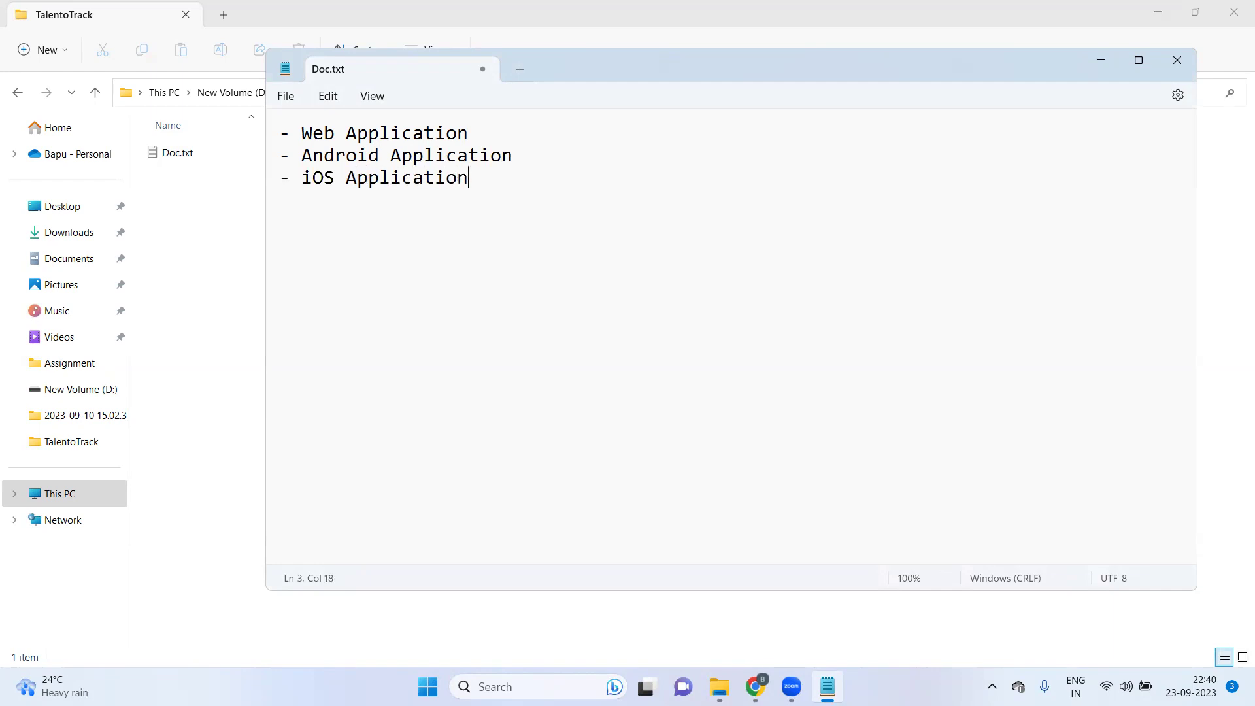
Insert a blank line between each of the three application items.
key("Up")
key("Up")
key("Return")
key("Down")
key("Down")
key("Return")
key("Up")
key("Up")
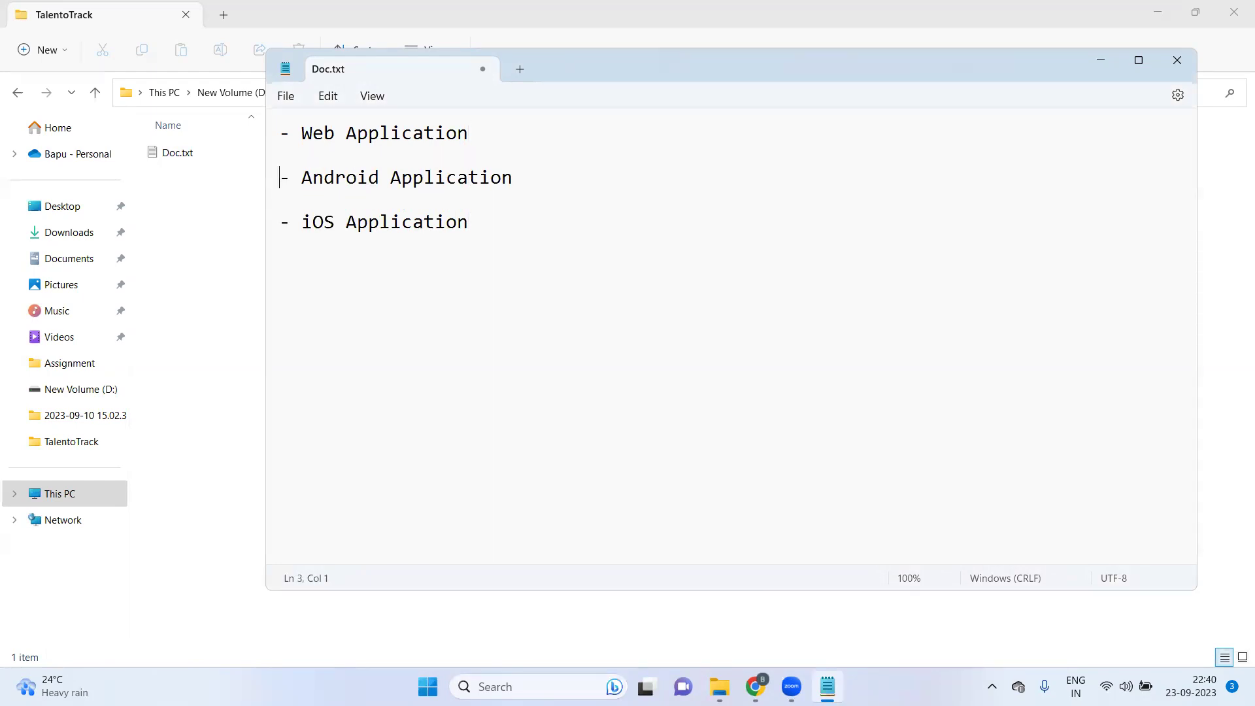
Start an indented bullet under Web Application with a blank line kept below it, and save the file.
key("Up")
key("Tab")
key("Return")
key("ctrl+s")
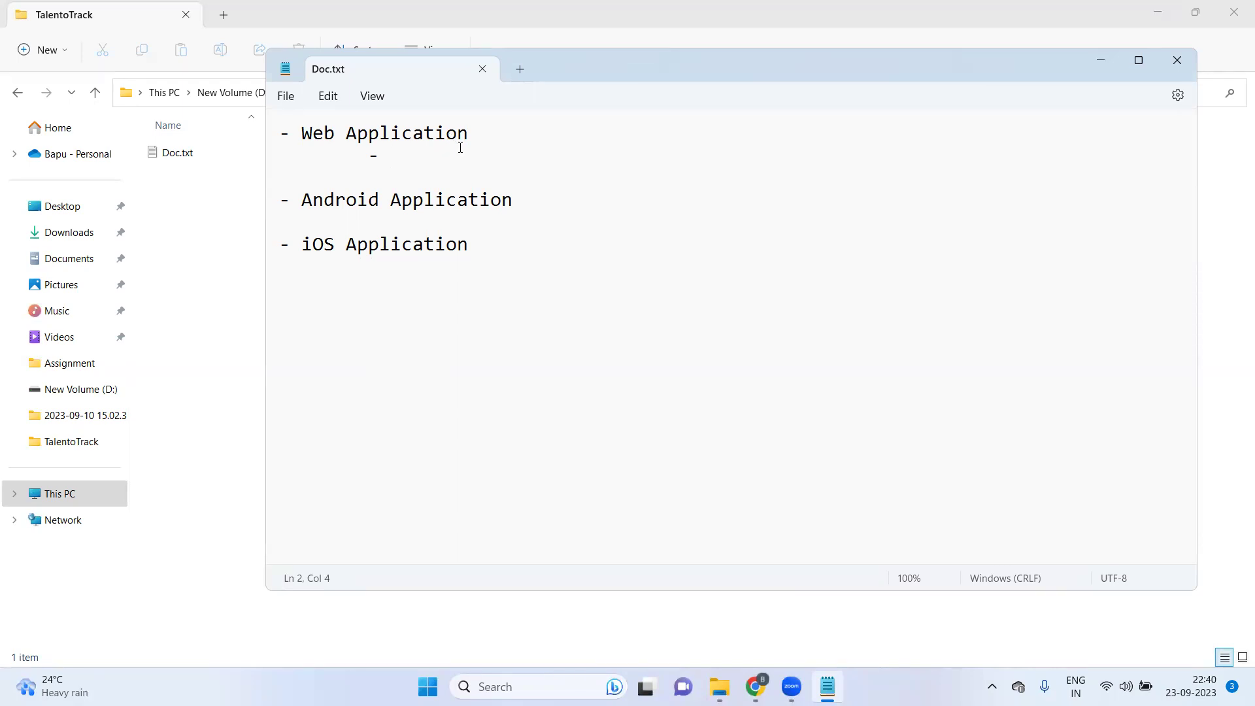
Enter "Admin Panel" and "Student Panel" as indented sub-items under Web Application.
type("Adminel")
key("BackSpace")
key("BackSpace")
key("BackSpace")
type("n Panel")
key("Return")
key("Tab")
type("- ")
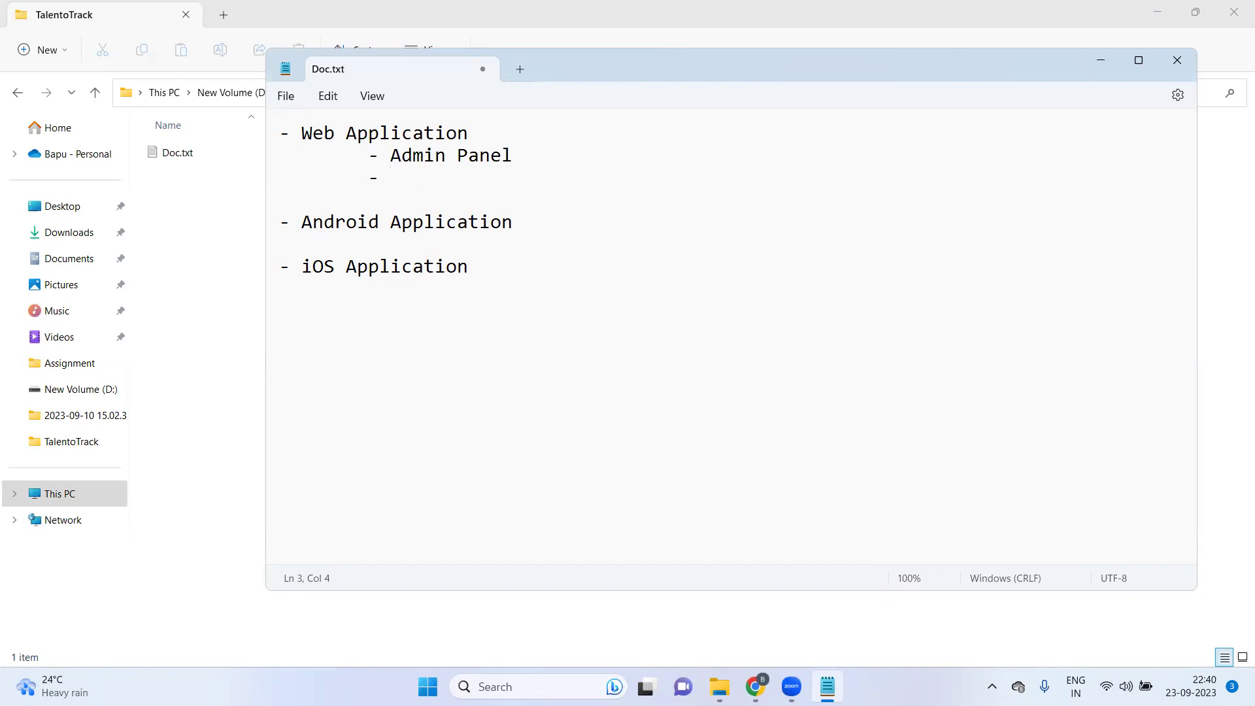
type("Student Panel")
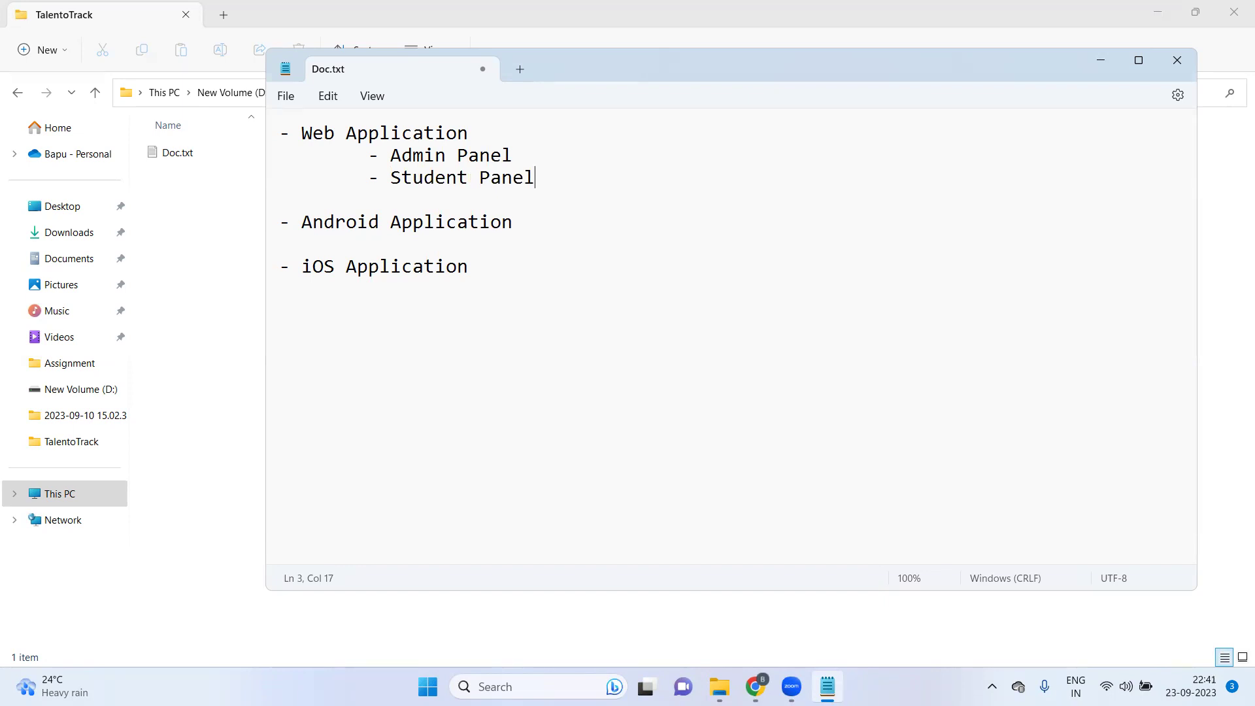
Add the indented sub-item "- Traniner Panel" below Student Panel.
key("Return")
key("Tab")
type("-")
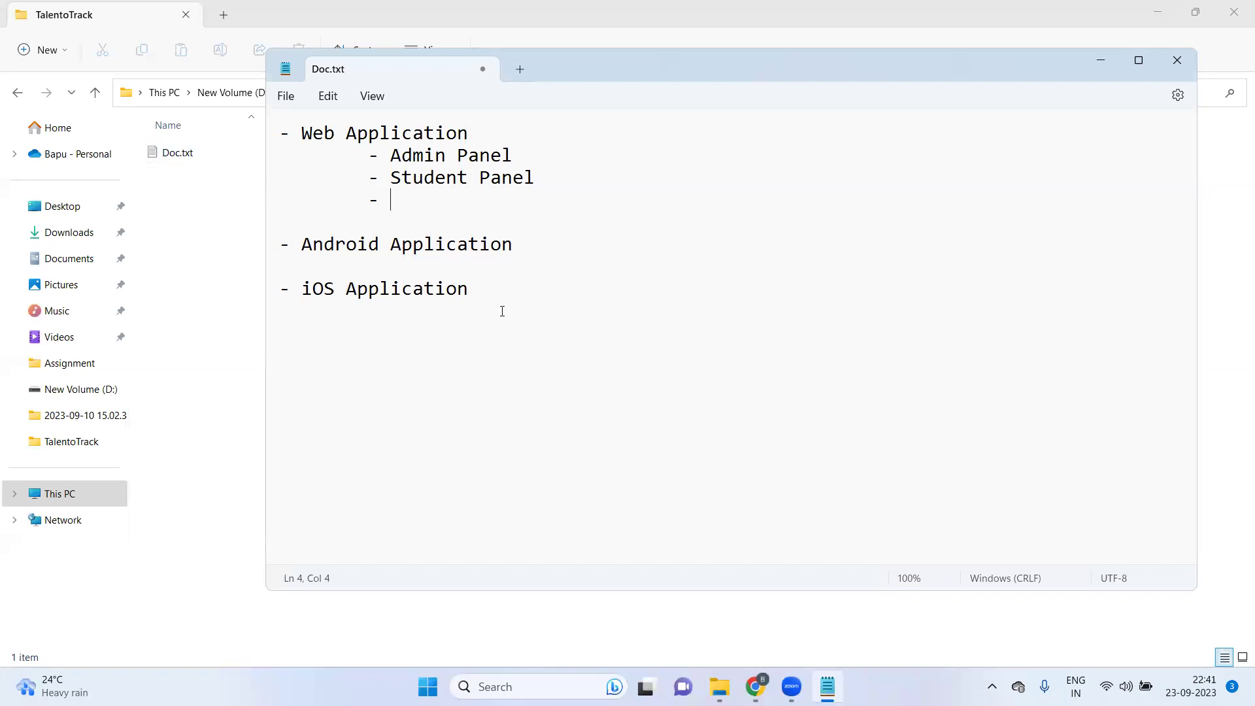
type("Traniner Panel")
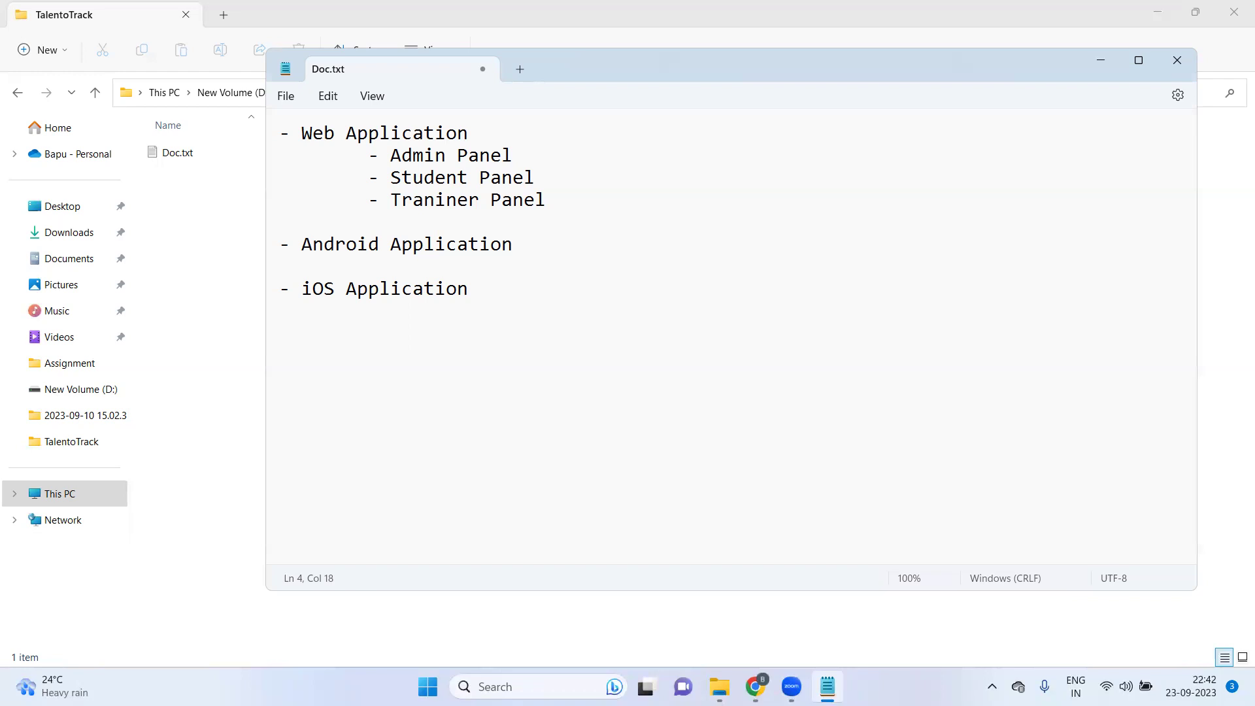
Insert the indented sub-item "- Sub Admin Panel" between Admin Panel and Student Panel.
double_click(432, 160)
double_click(434, 176)
double_click(445, 200)
left_click(615, 208)
key("Return")
key("Tab")
type("- Sub")
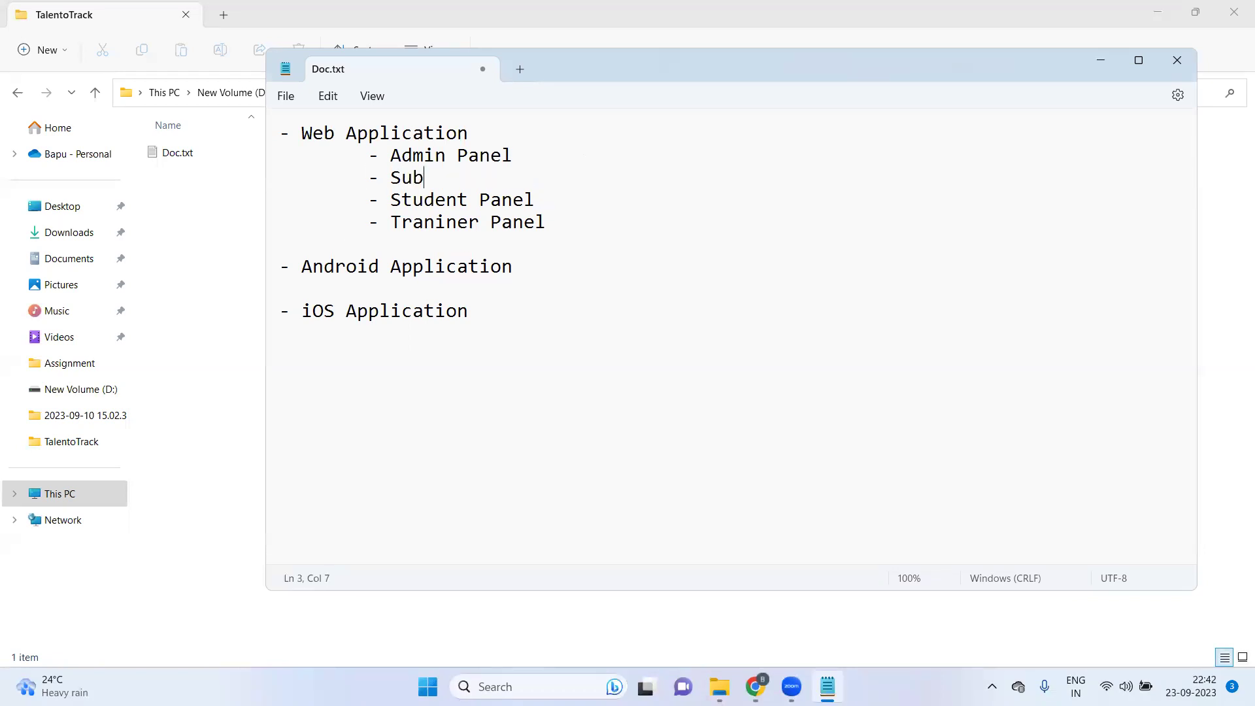
type(" Admin Panel")
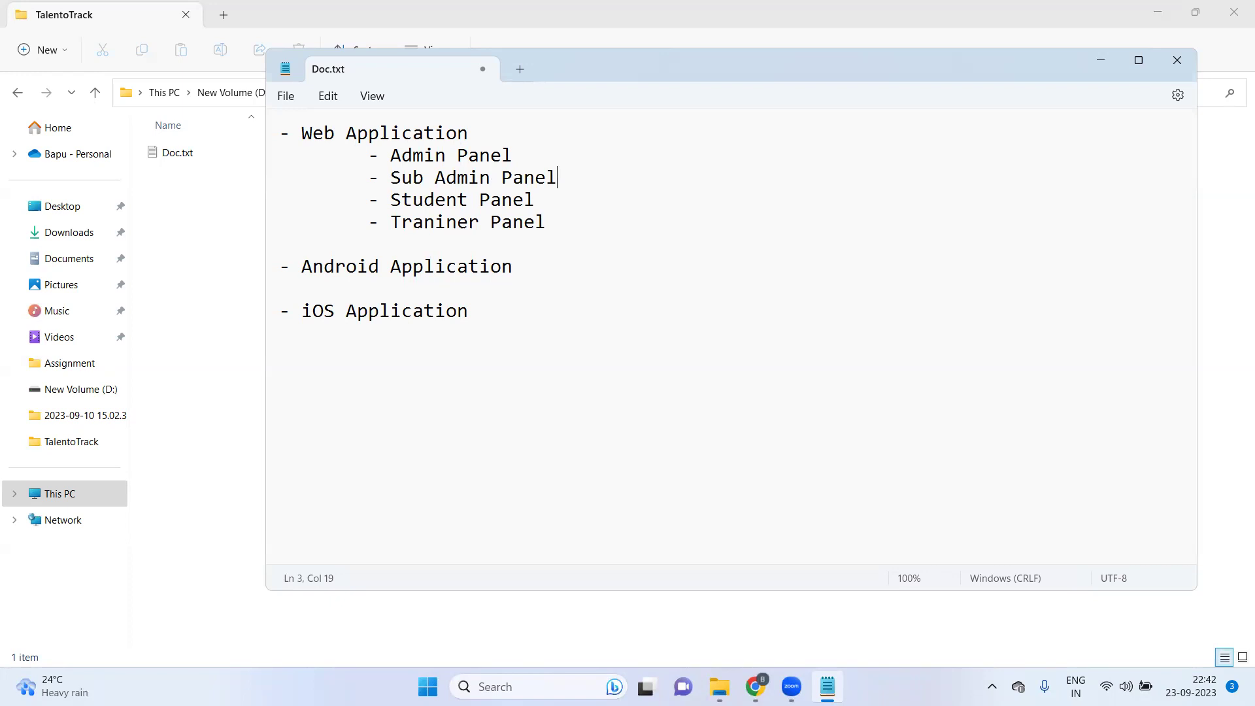
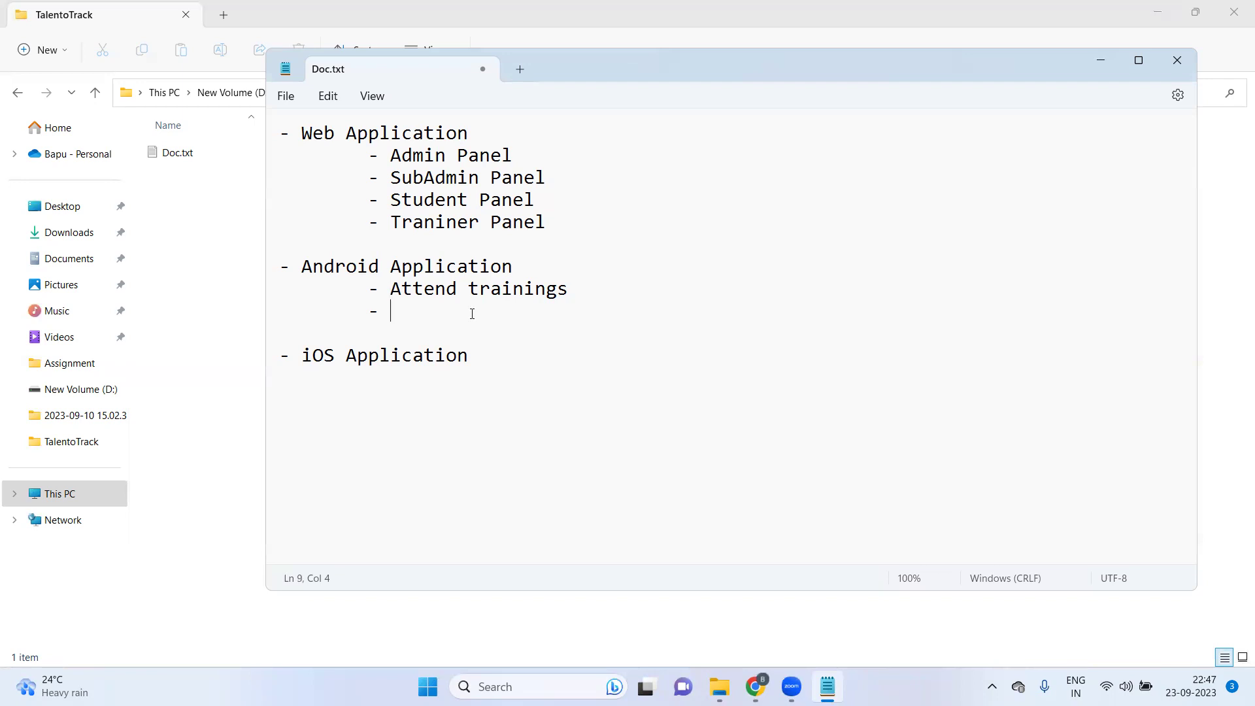
Add the sub-items "Only one login per student" and "Update the profile" below Attend trainings, followed by an empty indented bullet.
type("Only one login per ")
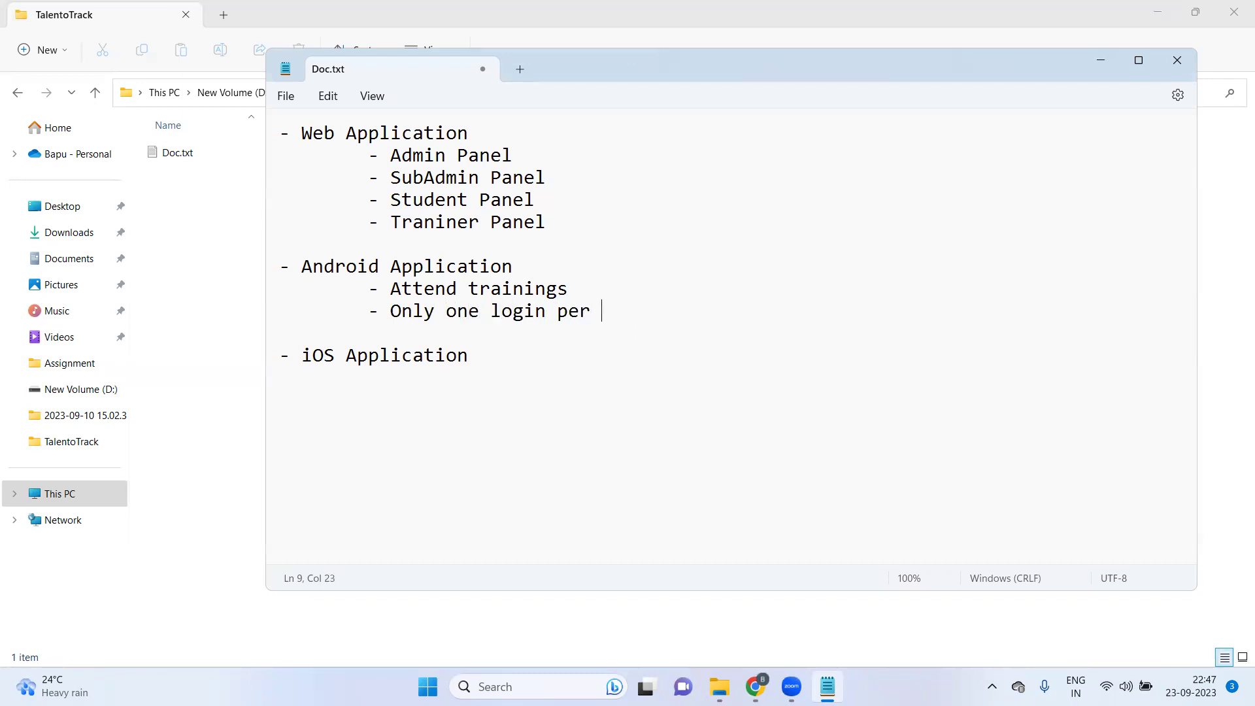
type("student")
key("Return")
key("Tab")
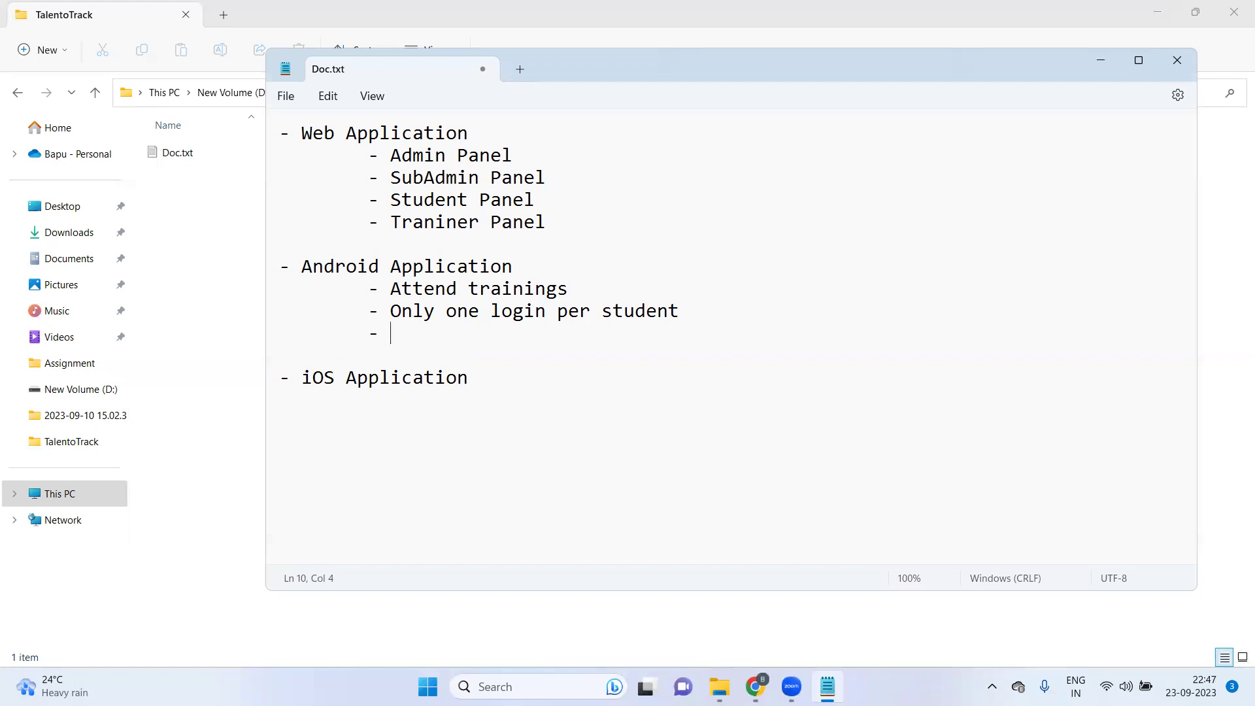
type("- Update the profile")
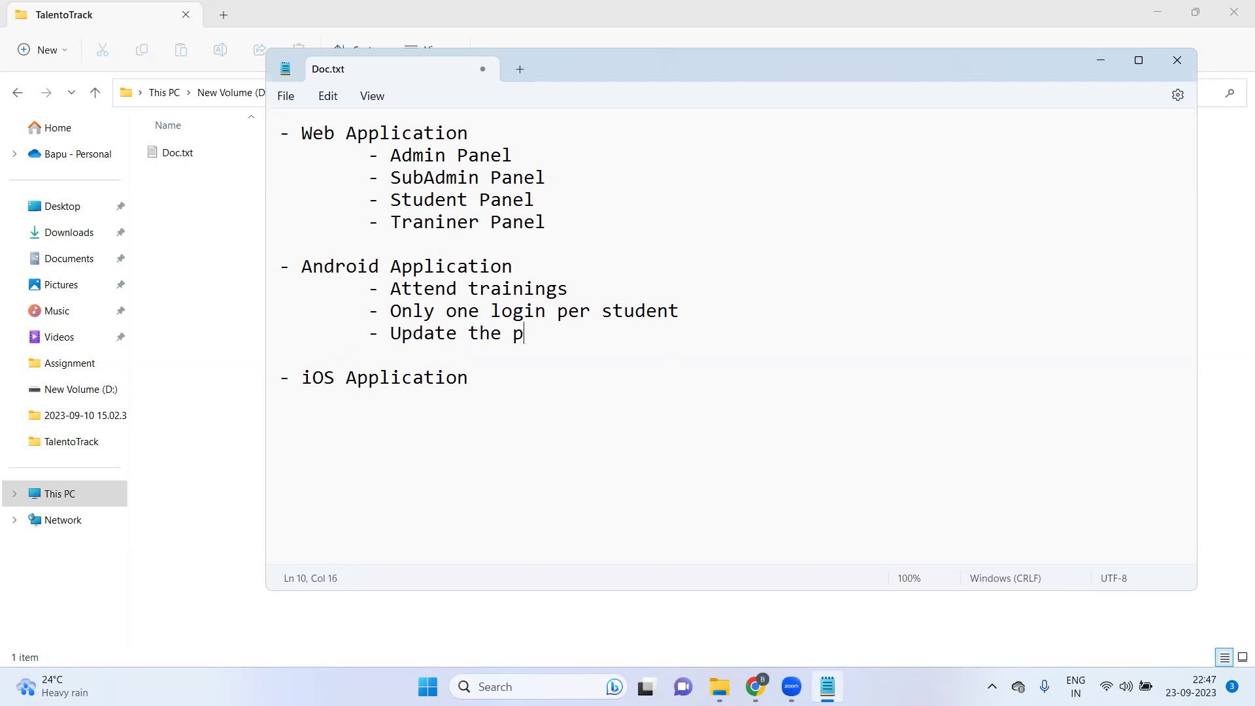
key("Return")
key("Tab")
type("-")
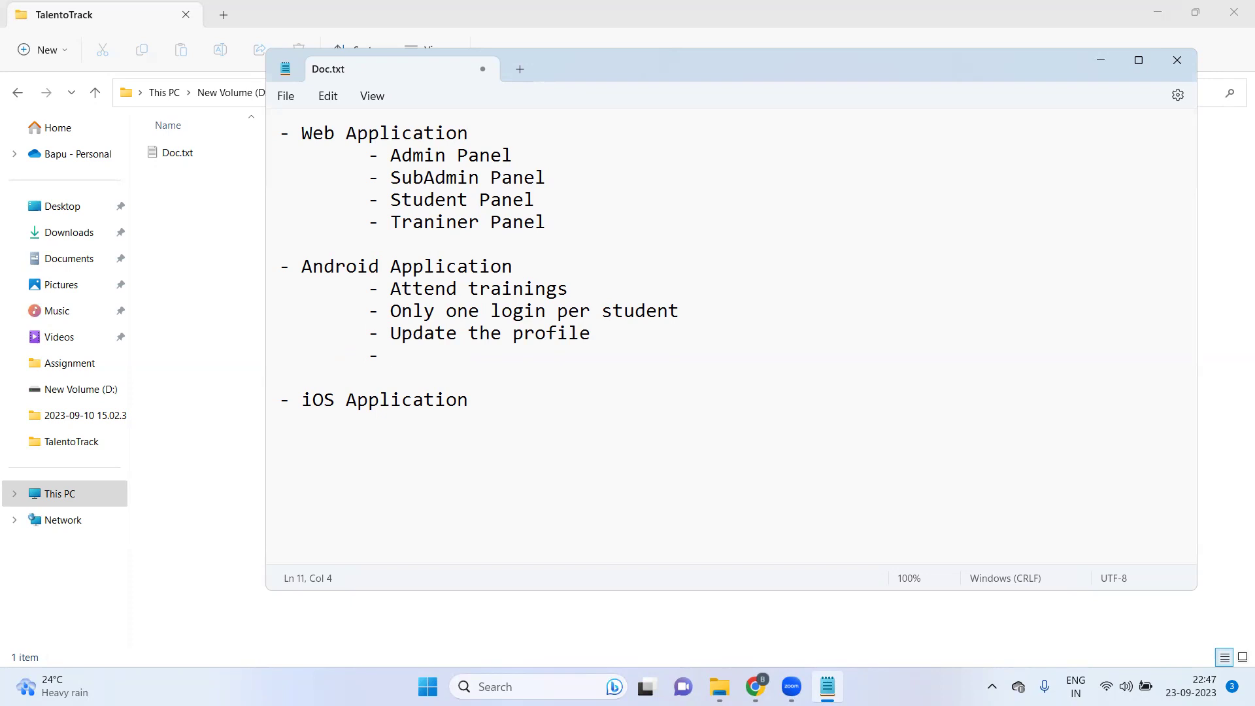
left_click(280, 377)
left_click(426, 355)
left_click_drag(391, 288, 574, 288)
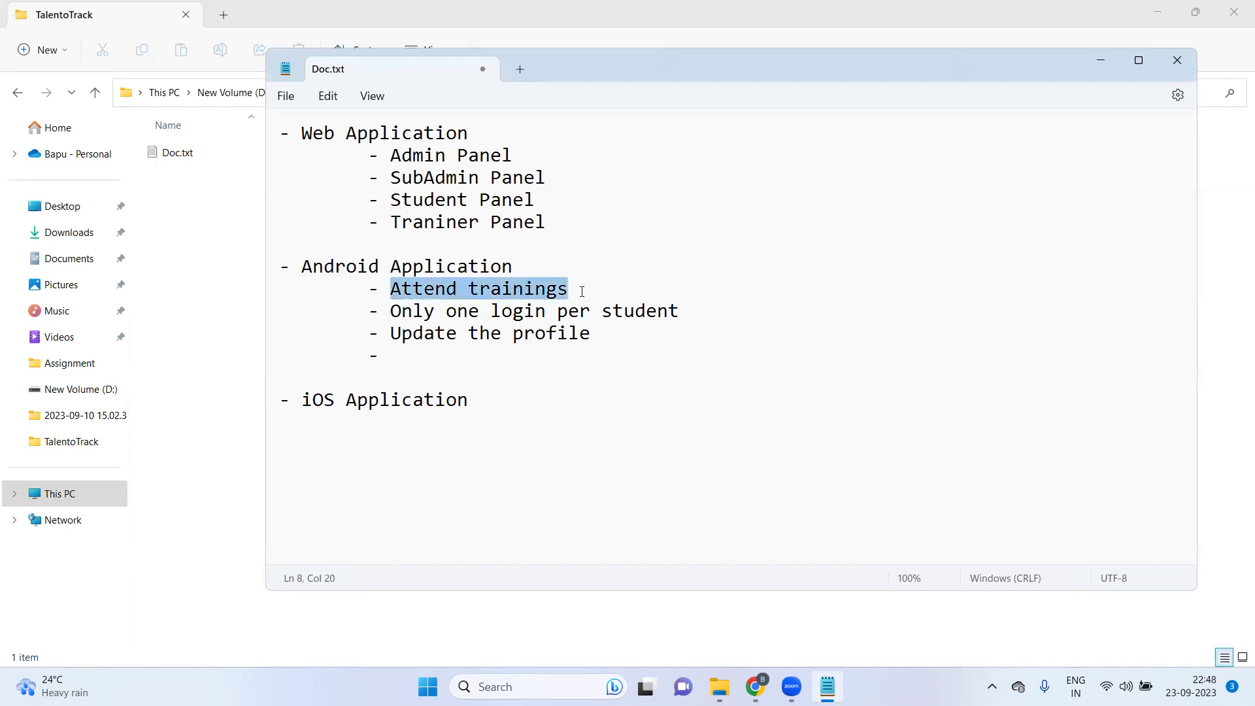
left_click_drag(391, 313, 683, 313)
left_click(391, 335)
left_click_drag(391, 334, 621, 335)
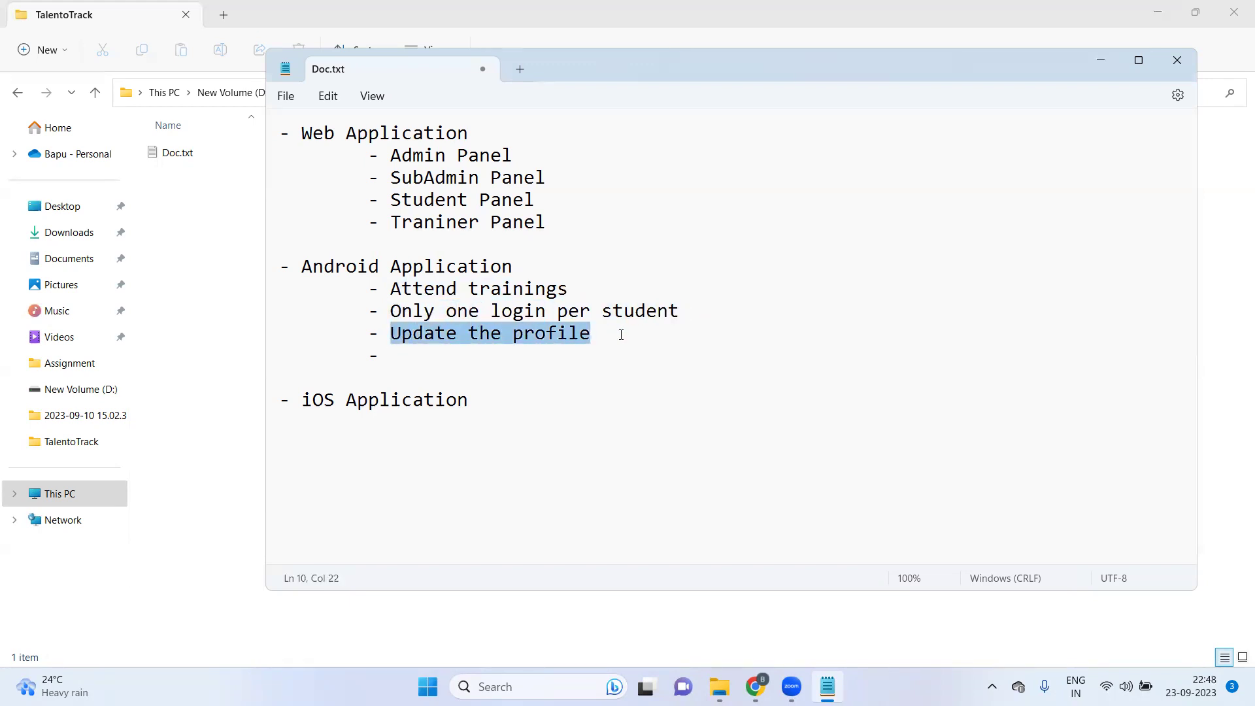
Enter "Schedule Interviews" at the empty bullet below Update the profile.
left_click(503, 357)
type("Sch")
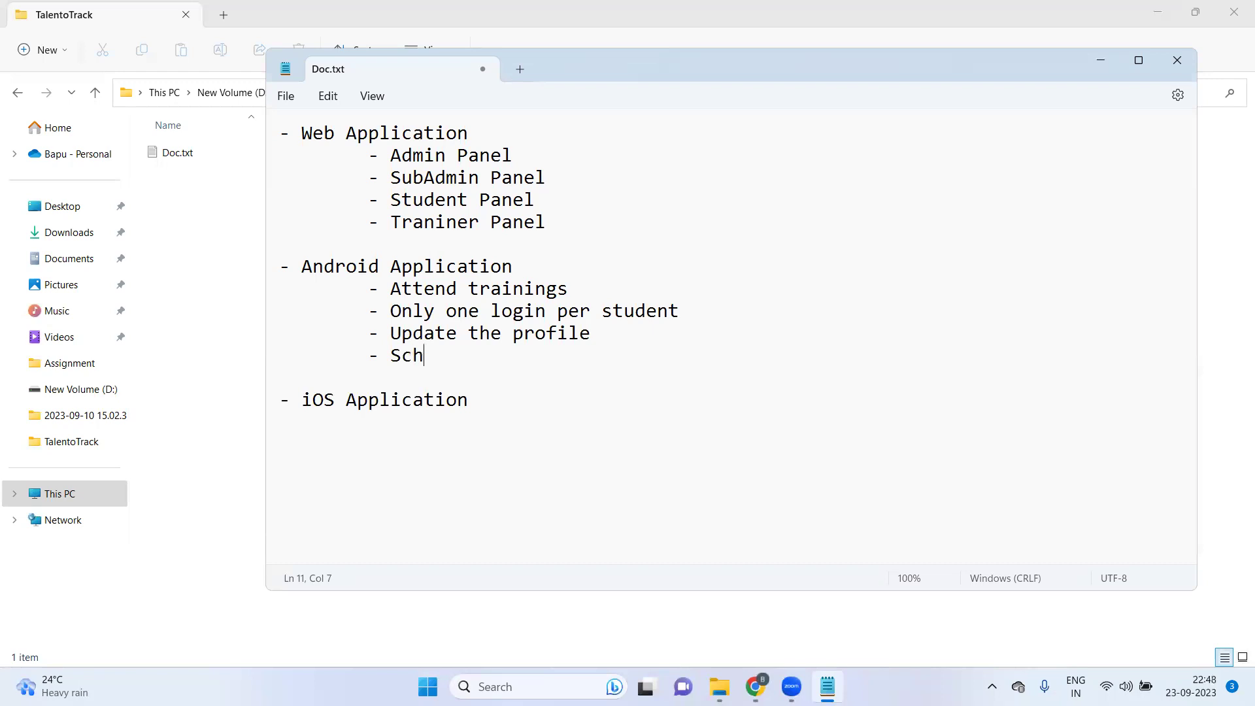
type("edule Interviews")
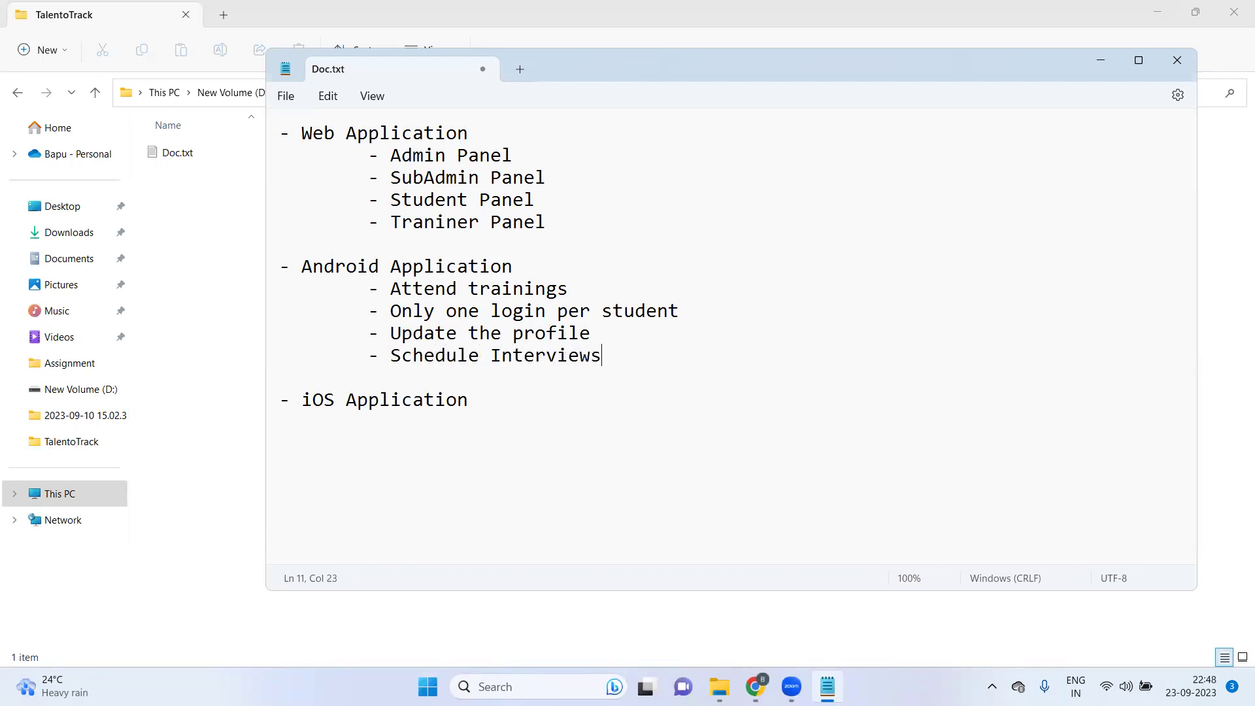
Add the indented sub-items "Notifications" and "Calender module" below Schedule Interviews.
key("Return")
key("Tab")
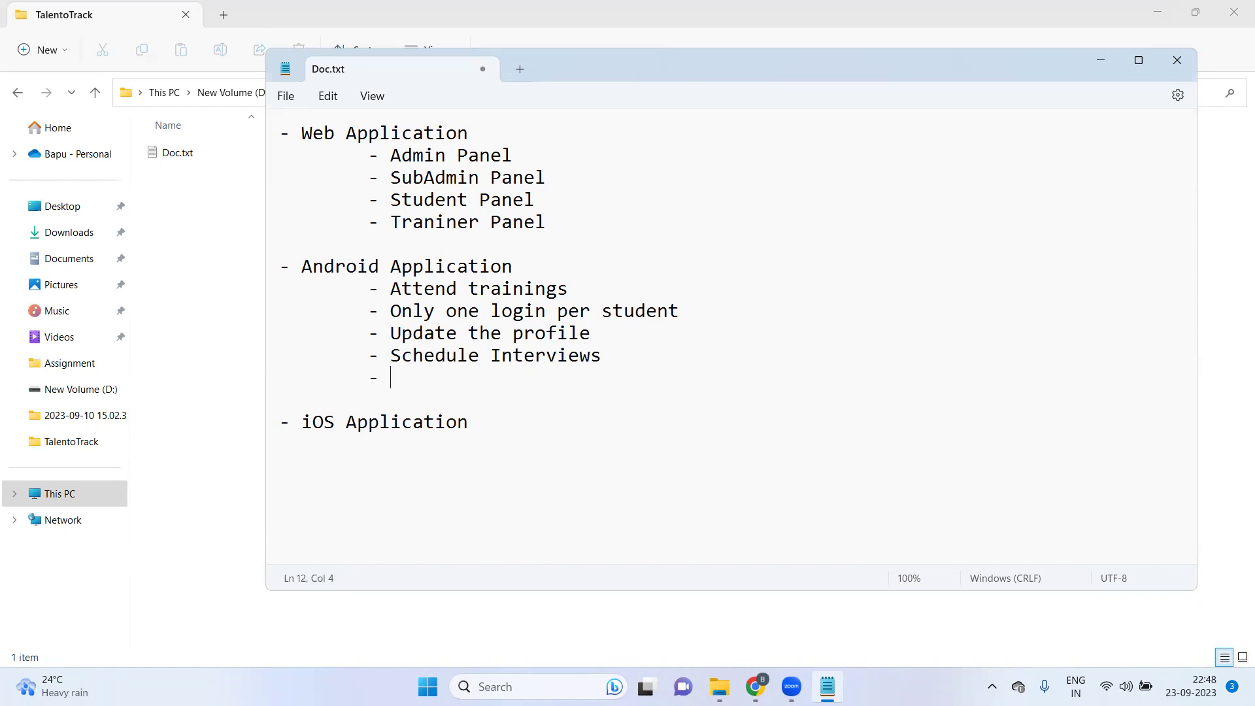
type("- Notificatio")
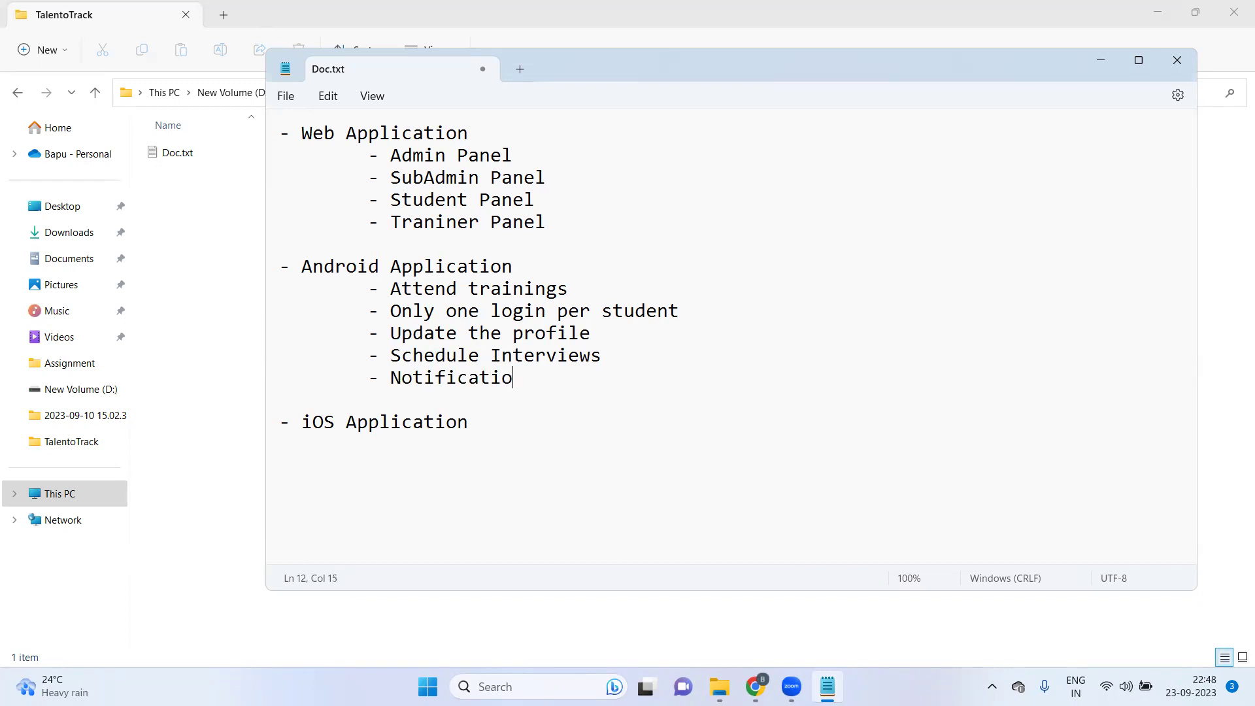
type("ns")
key("Return")
key("Tab")
type("- Calender module")
key("ctrl+shift+Left")
key("ctrl+shift+Left")
key("ctrl+shift+Left")
key("ctrl+shift+Left")
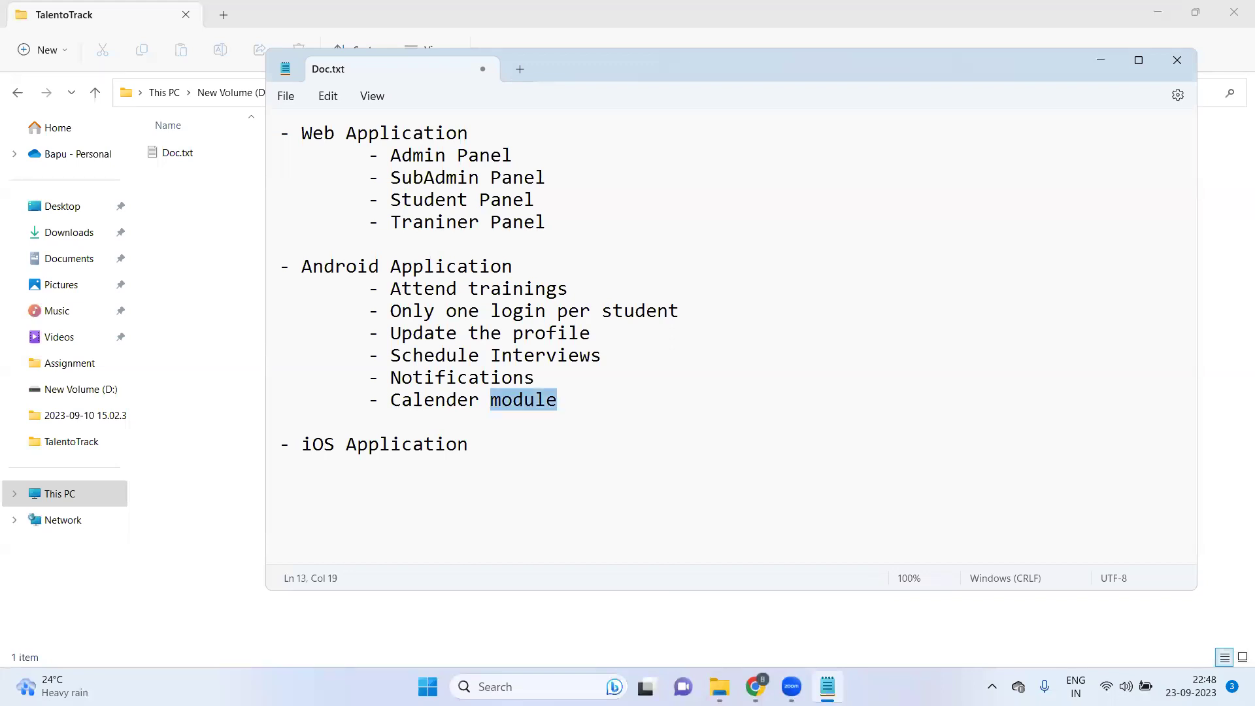
key("End")
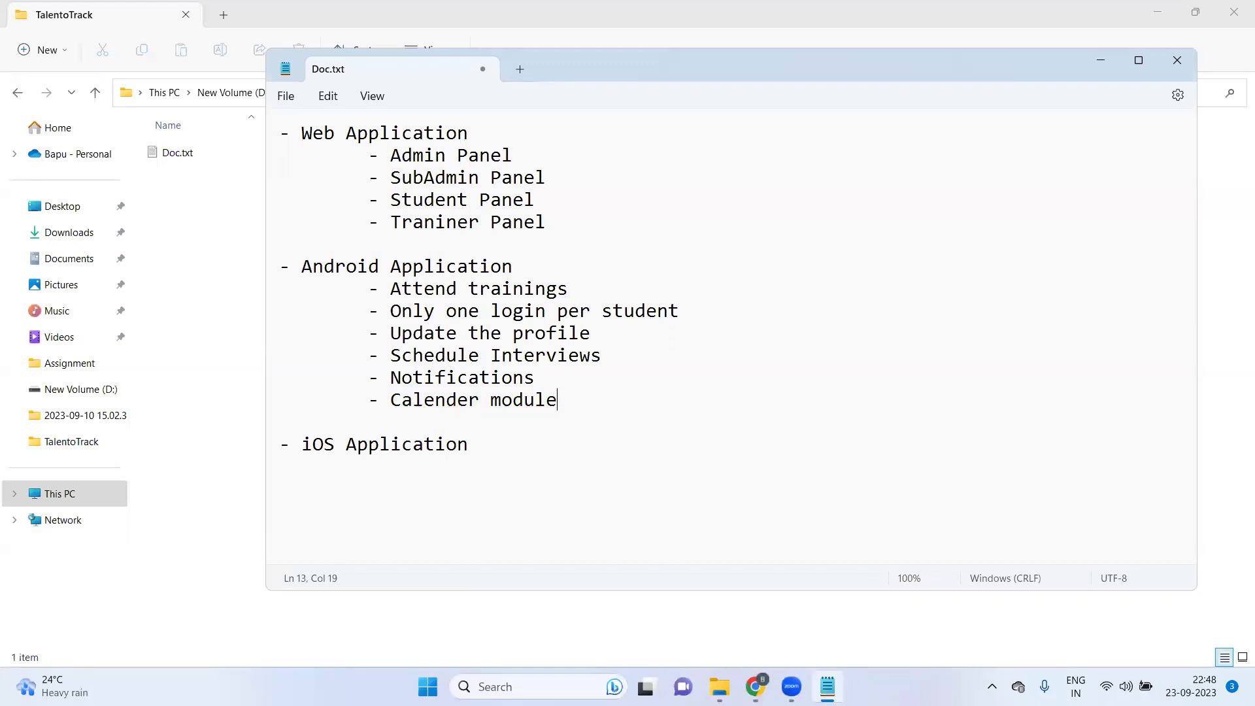
key("Return")
key("Tab")
key("BackSpace")
key("BackSpace")
left_click_drag(638, 404, 256, 277)
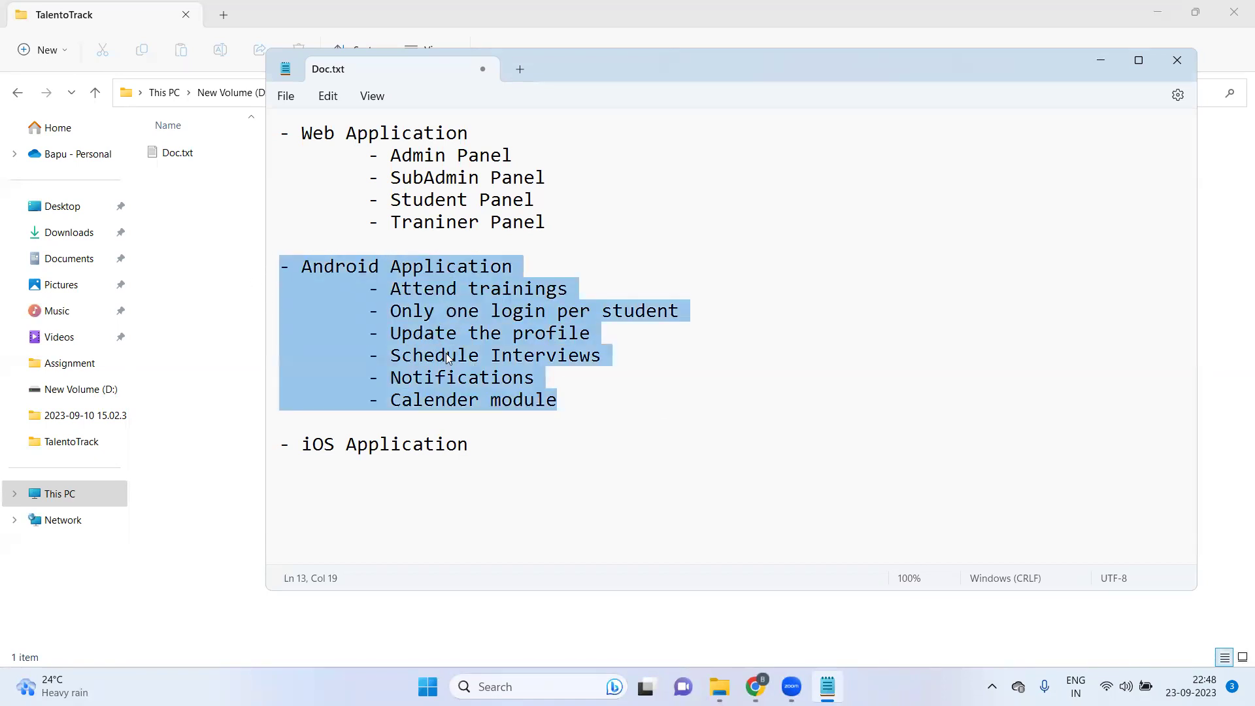
left_click(446, 354)
Move "iOS Application" from its own bullet to the Android Application heading, separated by a comma.
left_click_drag(499, 449, 298, 455)
key("ctrl+c")
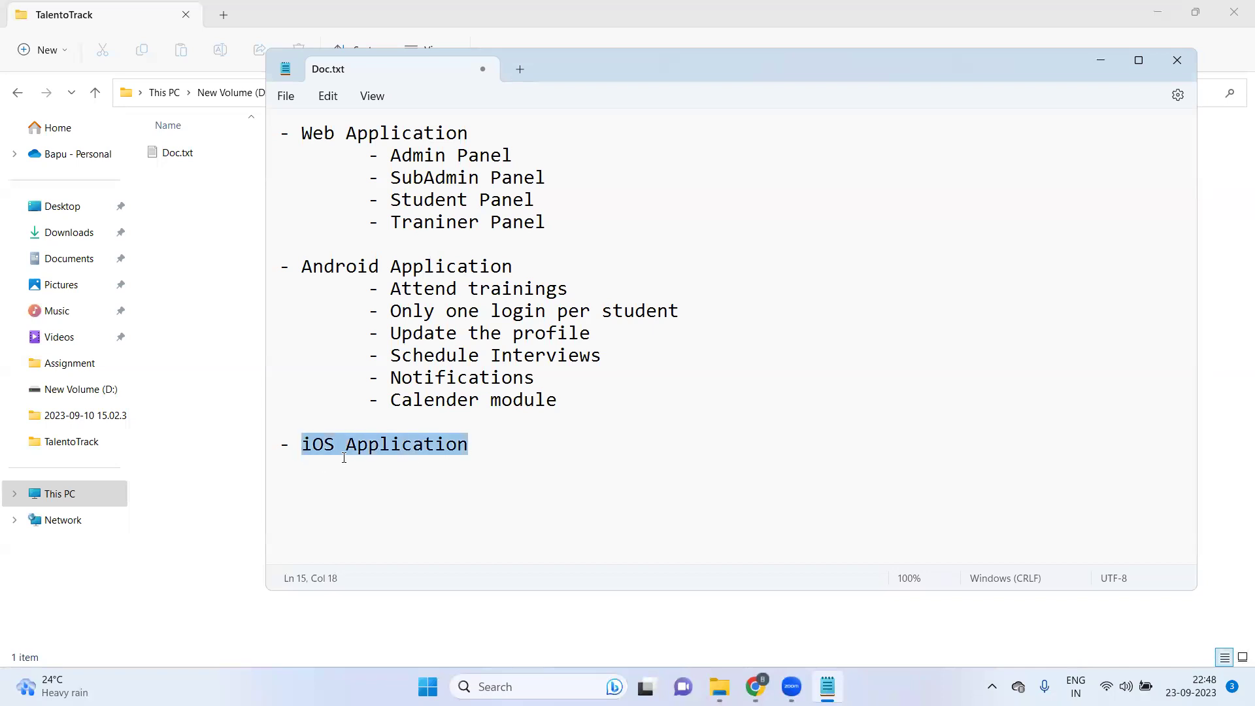
key("BackSpace")
left_click(545, 264)
type(",")
key("ctrl+v")
Delete the leftover empty bullet and blank line below Calender module.
key("Down")
key("Down")
key("Down")
key("Down")
key("Down")
key("Down")
key("Down")
key("shift+Down")
key("shift+End")
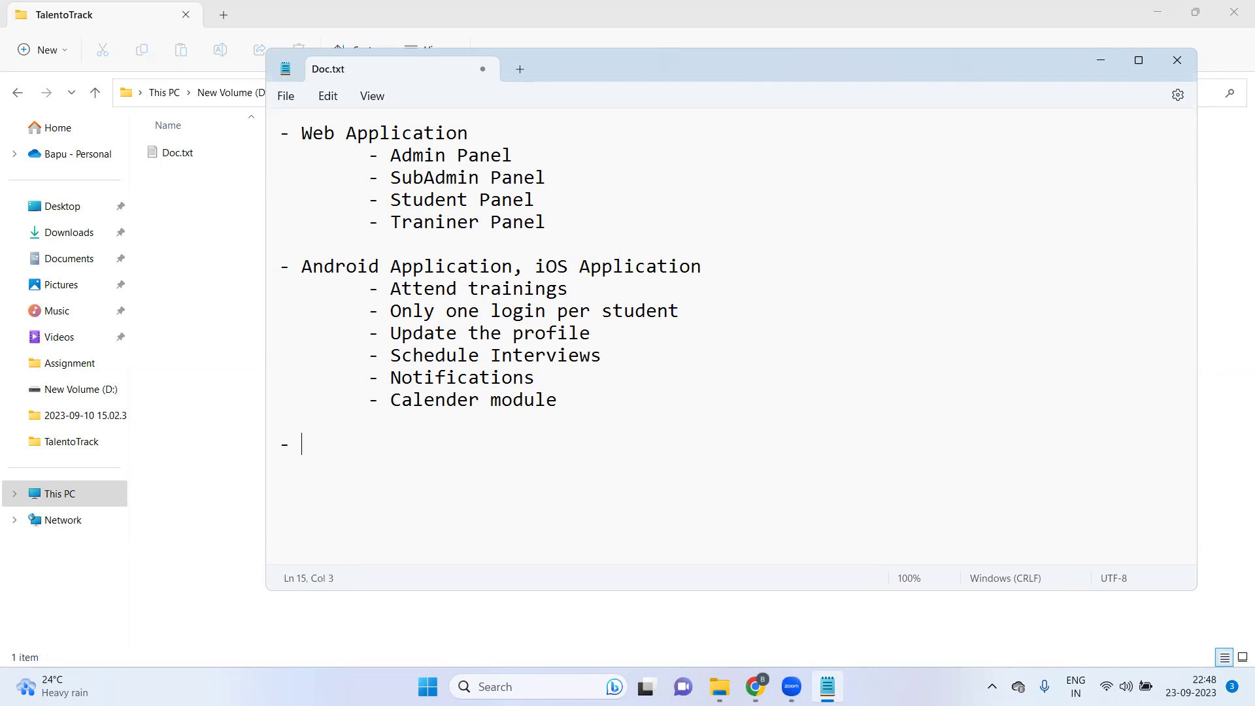
key("BackSpace")
key("BackSpace")
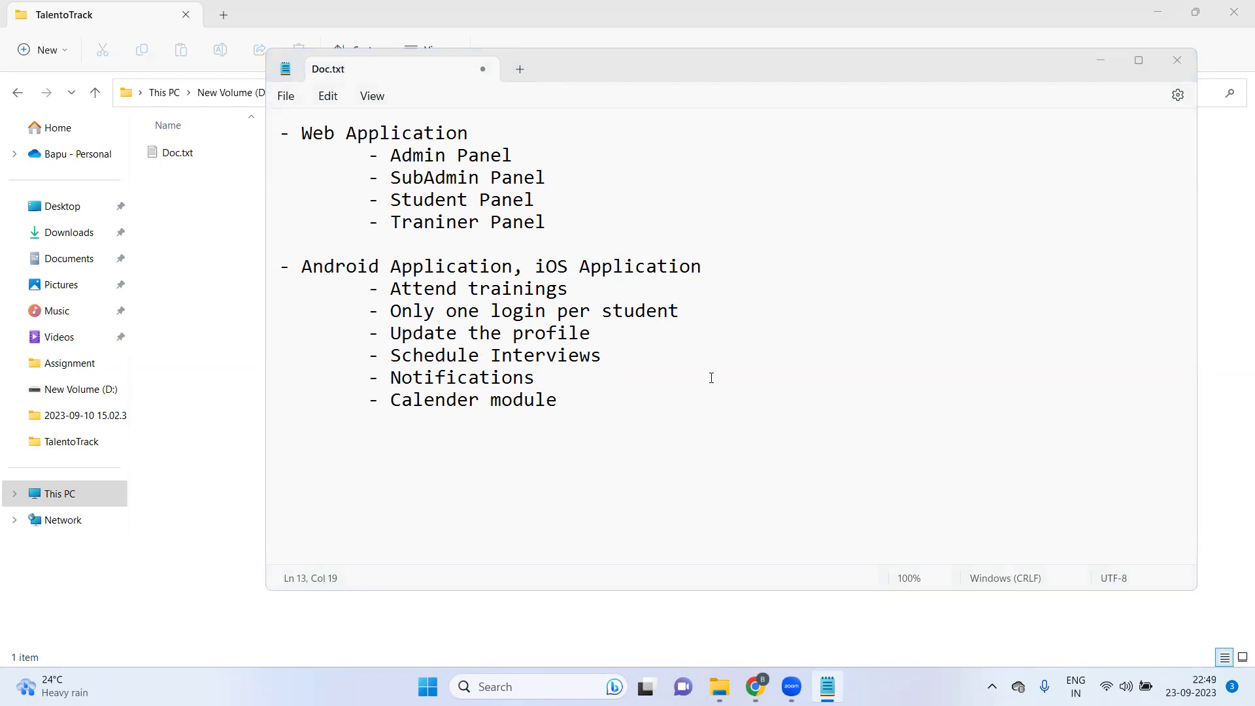
Review the panels under Web Application and the feature list under Android Application, iOS Application.
left_click(643, 400)
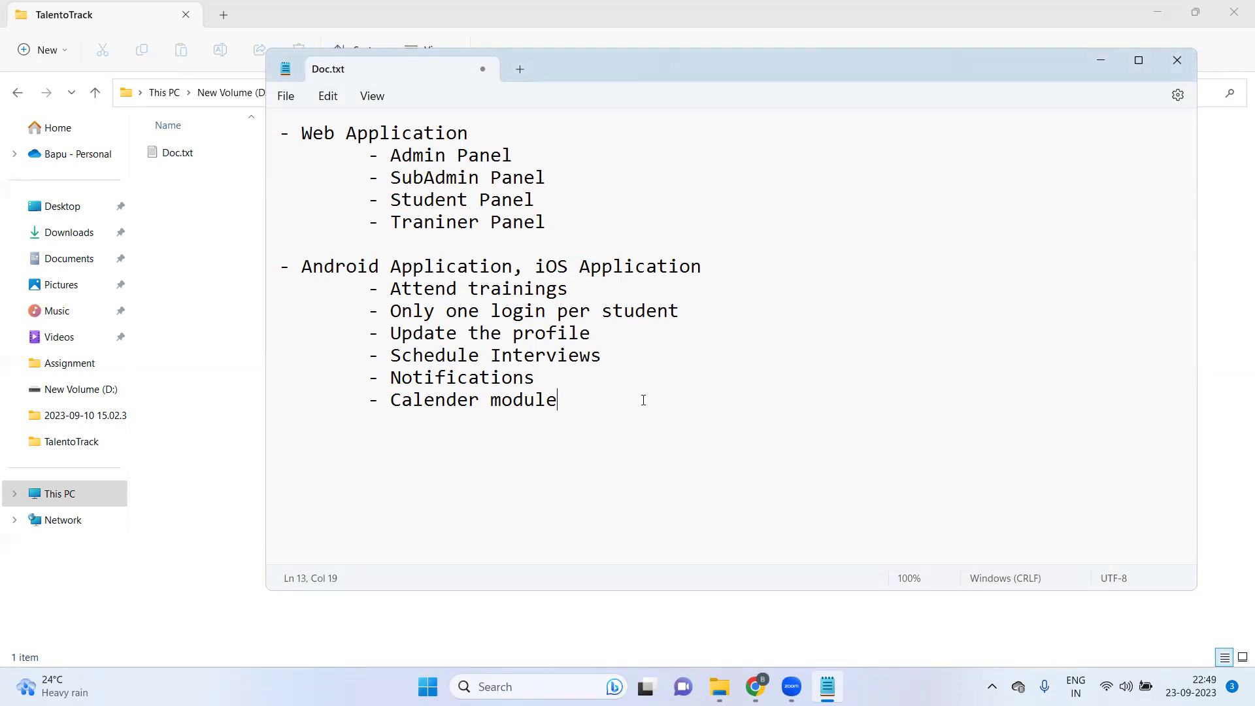
left_click(583, 221)
left_click_drag(367, 155, 566, 157)
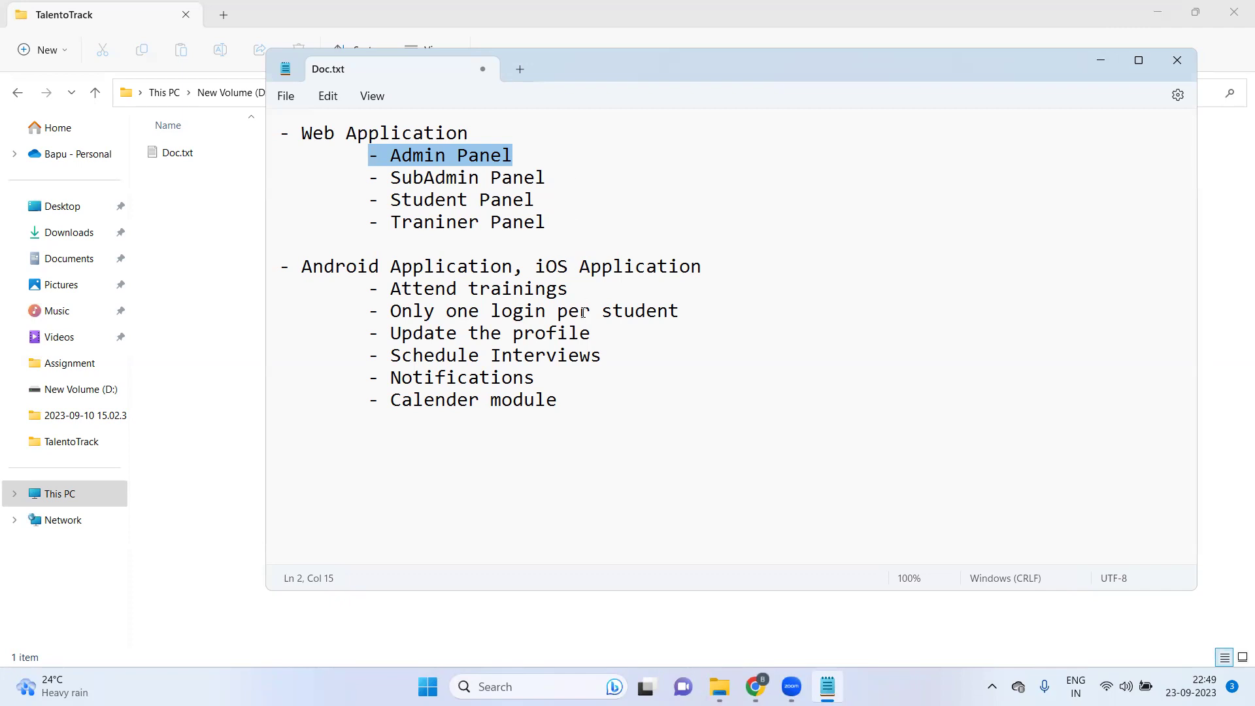
left_click(471, 167)
left_click_drag(556, 217, 267, 222)
left_click(465, 223)
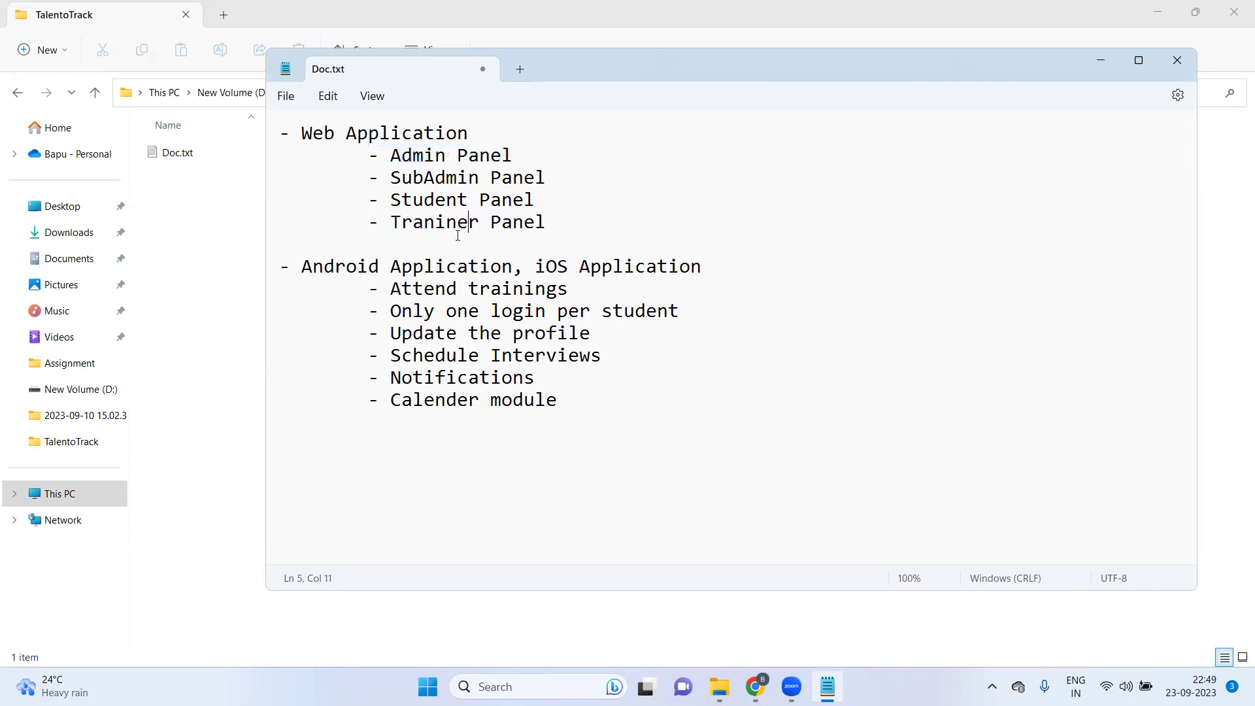
left_click_drag(566, 226, 281, 222)
left_click(462, 229)
left_click_drag(546, 222, 281, 223)
left_click(389, 231)
left_click_drag(552, 222, 281, 223)
left_click_drag(550, 149, 282, 155)
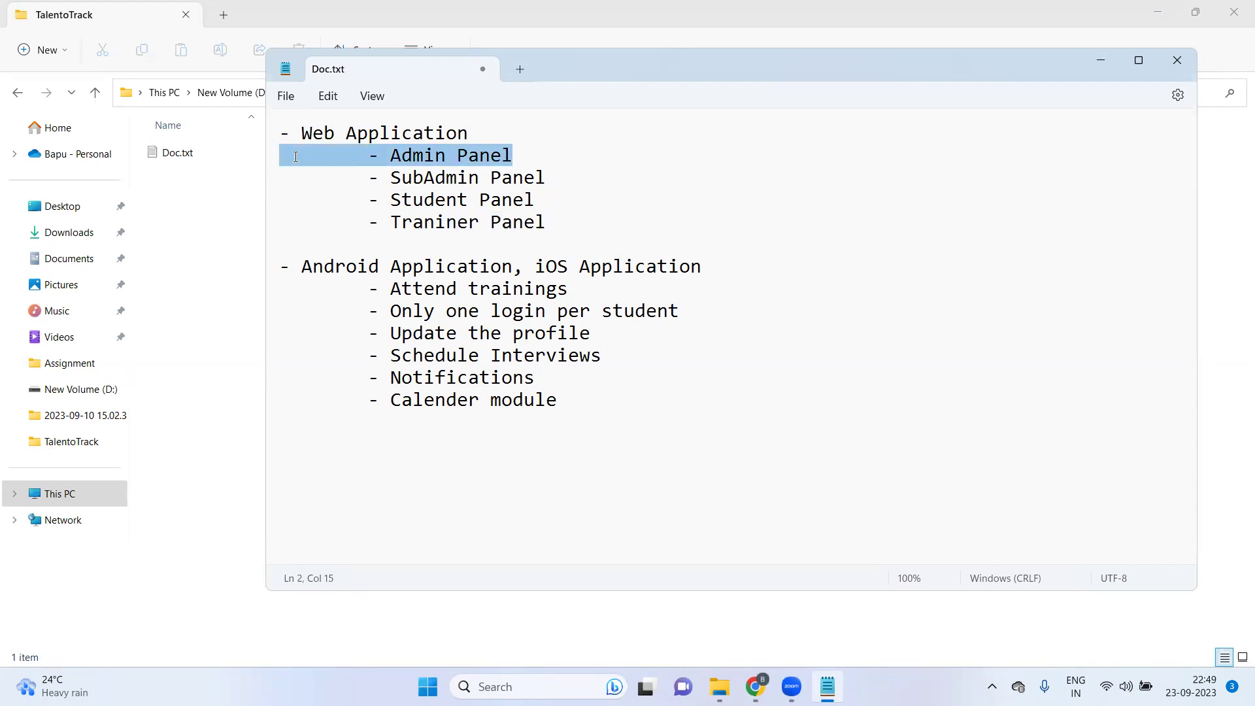
left_click_drag(575, 400, 281, 266)
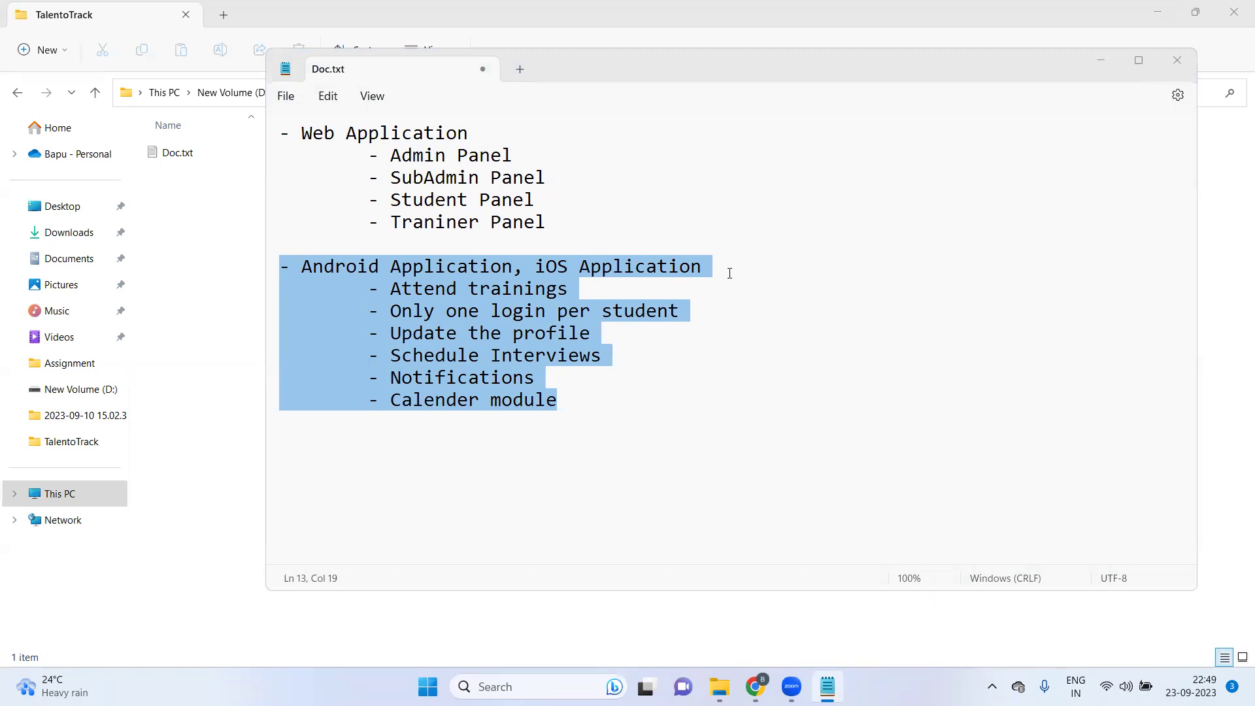
left_click_drag(589, 214, 236, 139)
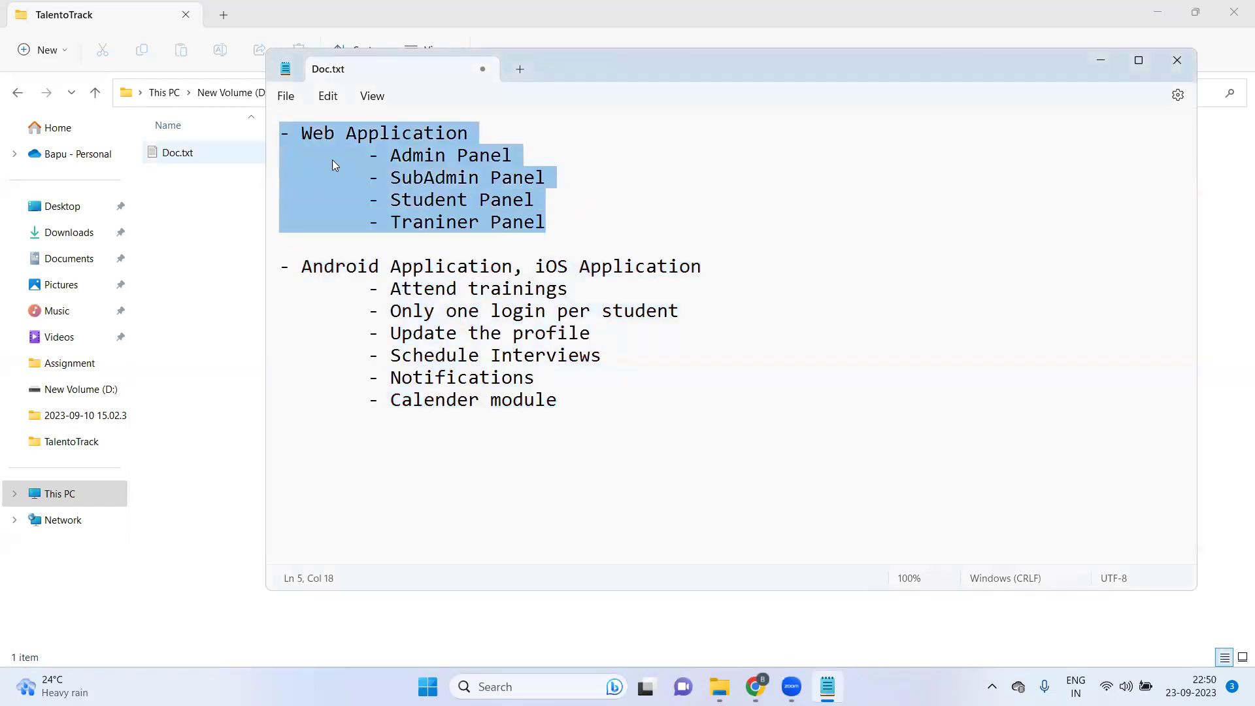
Cut the Student Panel line under Web Application and undo the cut.
left_click(429, 175)
left_click_drag(550, 199, 194, 200)
key("ctrl+x")
key("ctrl+z")
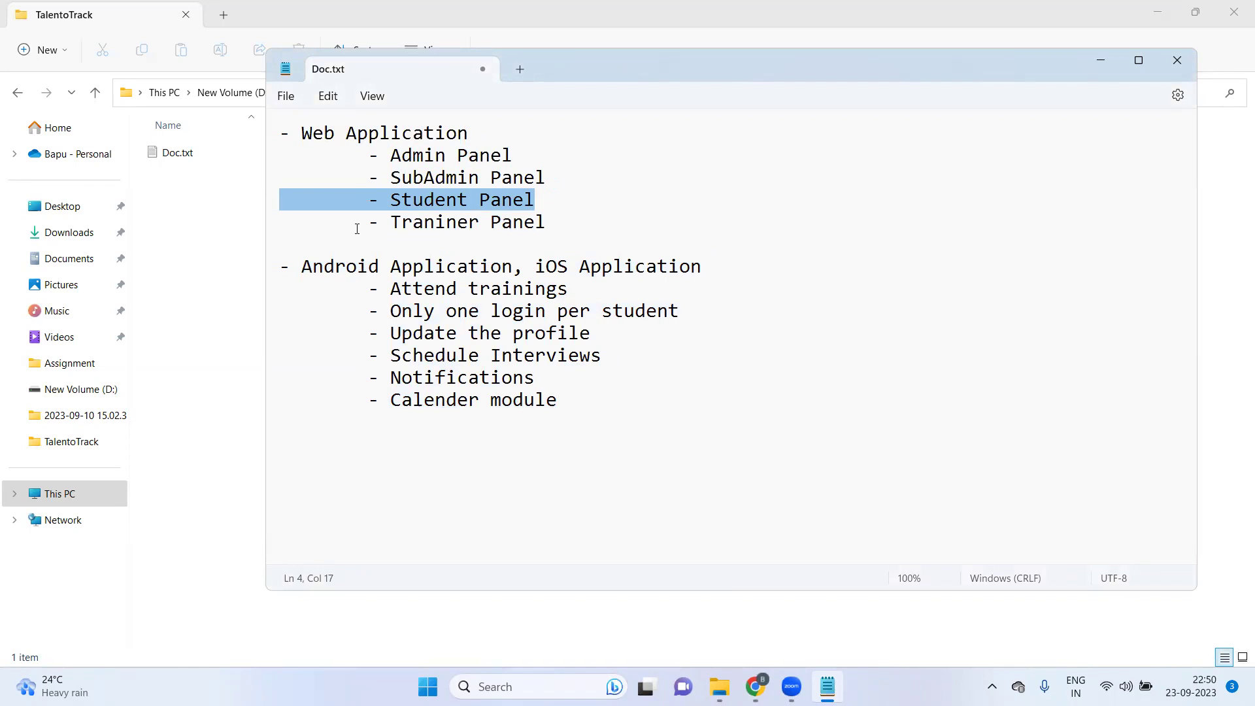
Examine the Student Panel entry alongside the feature list under Android Application, iOS Application.
left_click(357, 228)
left_click_drag(580, 197, 261, 198)
left_click_drag(559, 400, 275, 268)
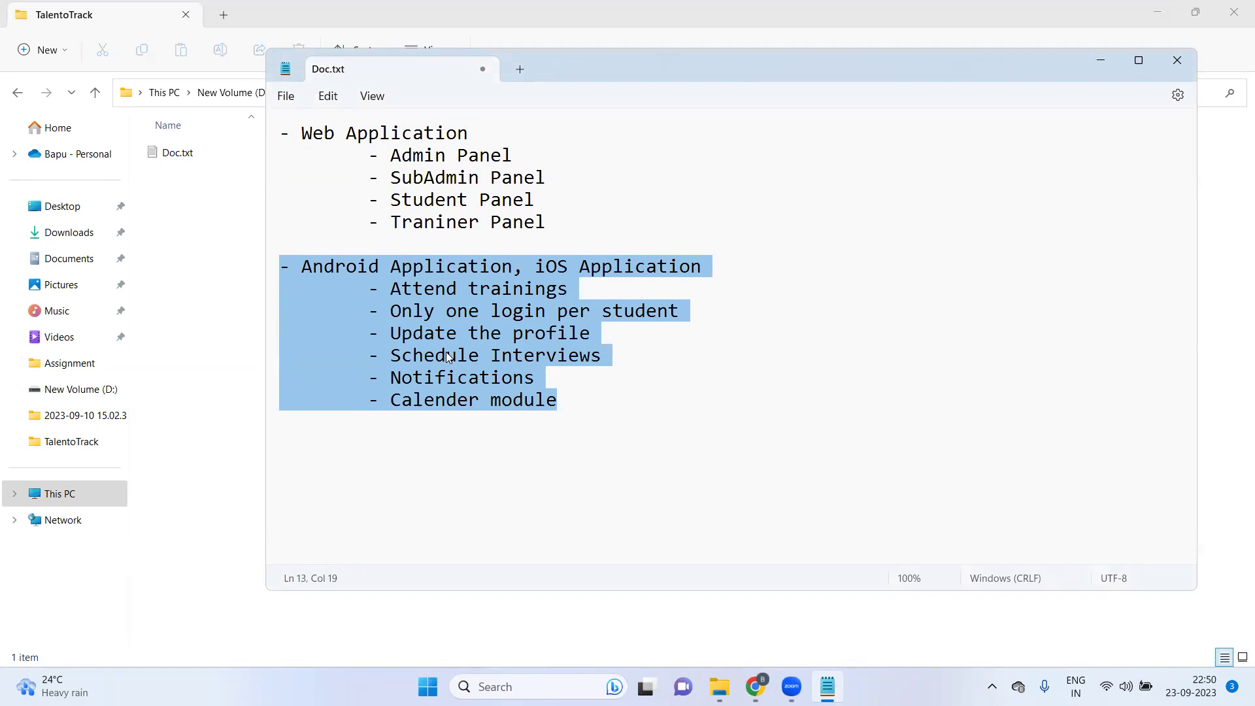
left_click(529, 413)
left_click_drag(571, 398, 275, 261)
left_click_drag(554, 193, 288, 199)
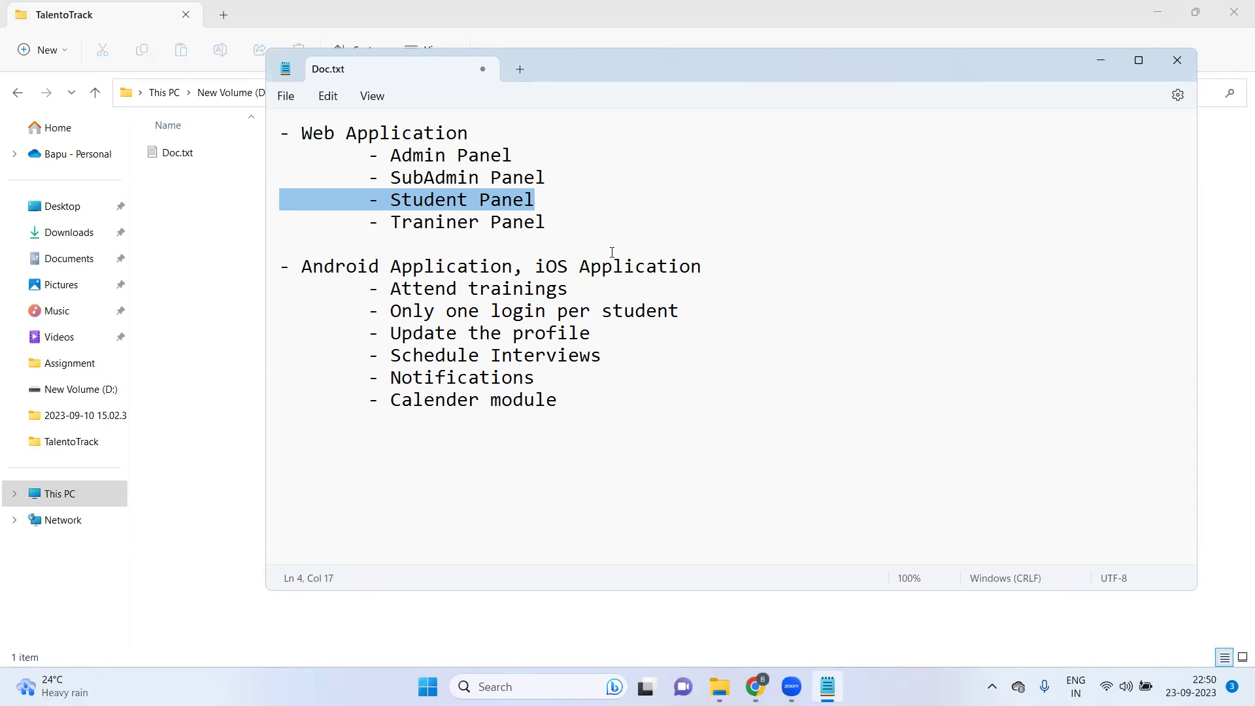
left_click(567, 168)
left_click(611, 135)
Add the indented sub-item "Create courses" below Admin Panel.
left_click(608, 153)
key("Return")
key("Tab")
key("Tab")
type("-")
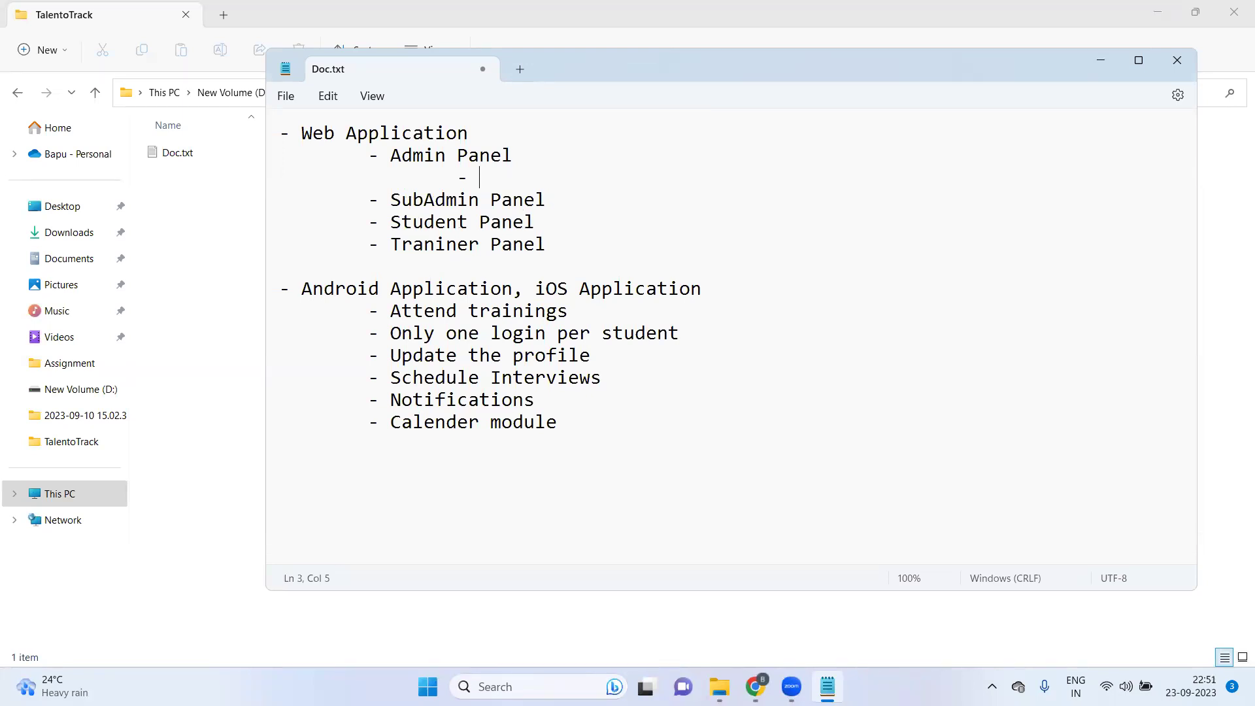
type("Create courses")
Add the sub-items "Create Batches" and "Create Training" below Create courses in the Admin Panel list.
key("Return")
key("Tab")
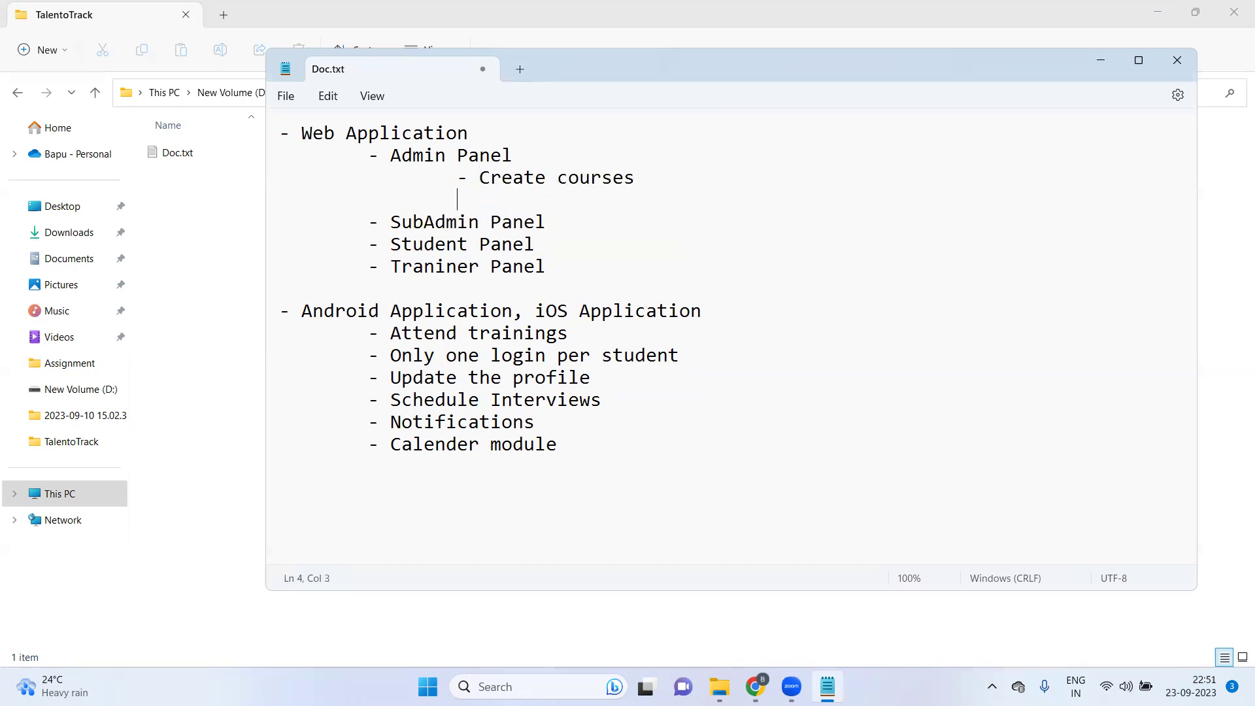
key("Return")
key("Up")
key("Right")
key("Tab")
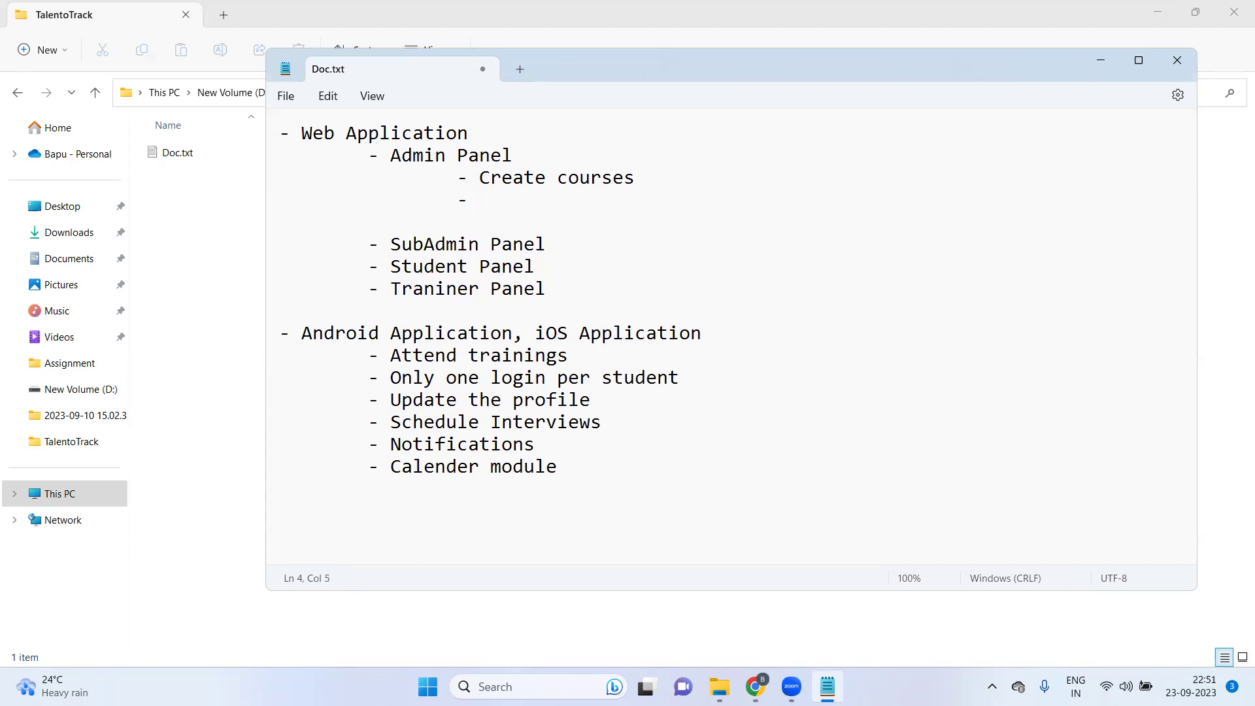
type("- Create Batches")
key("Return")
key("Tab")
key("Tab")
type("- Caret")
key("ctrl+shift+Left")
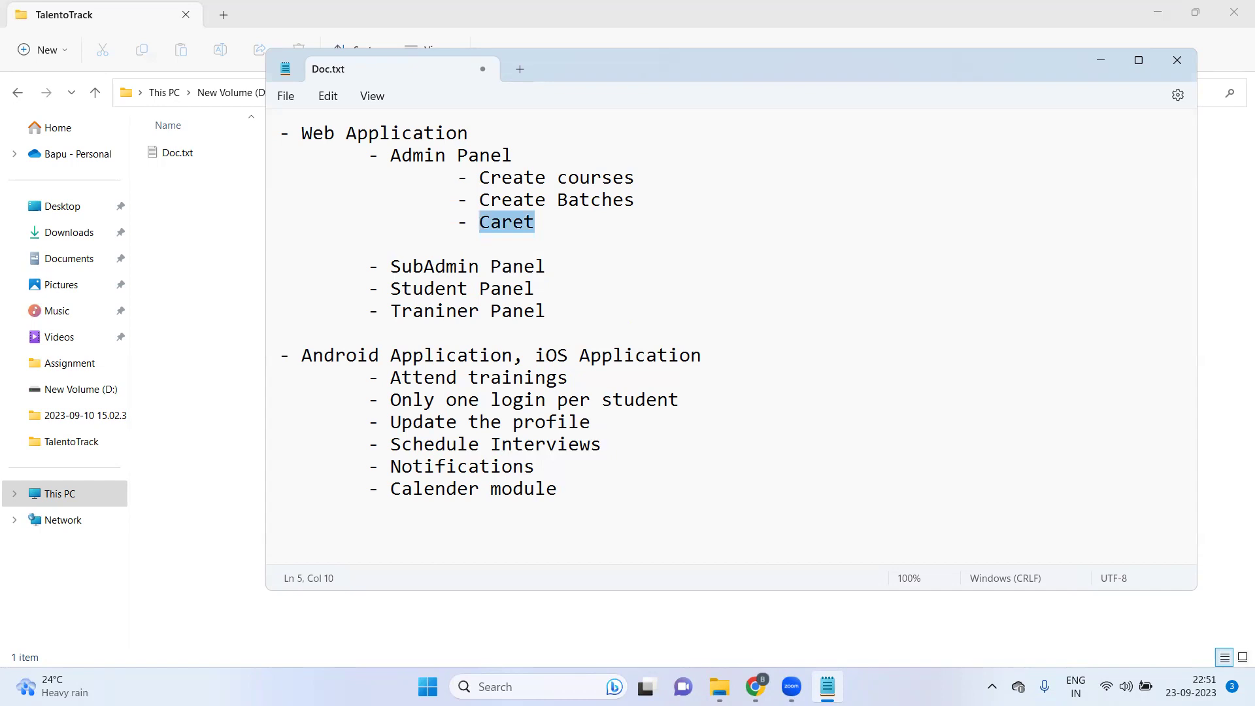
type("Create Training")
Replace "Create" with "CRUD" in the courses, Batches and Training sub-items of Admin Panel.
key("Up")
key("Up")
left_click(480, 177)
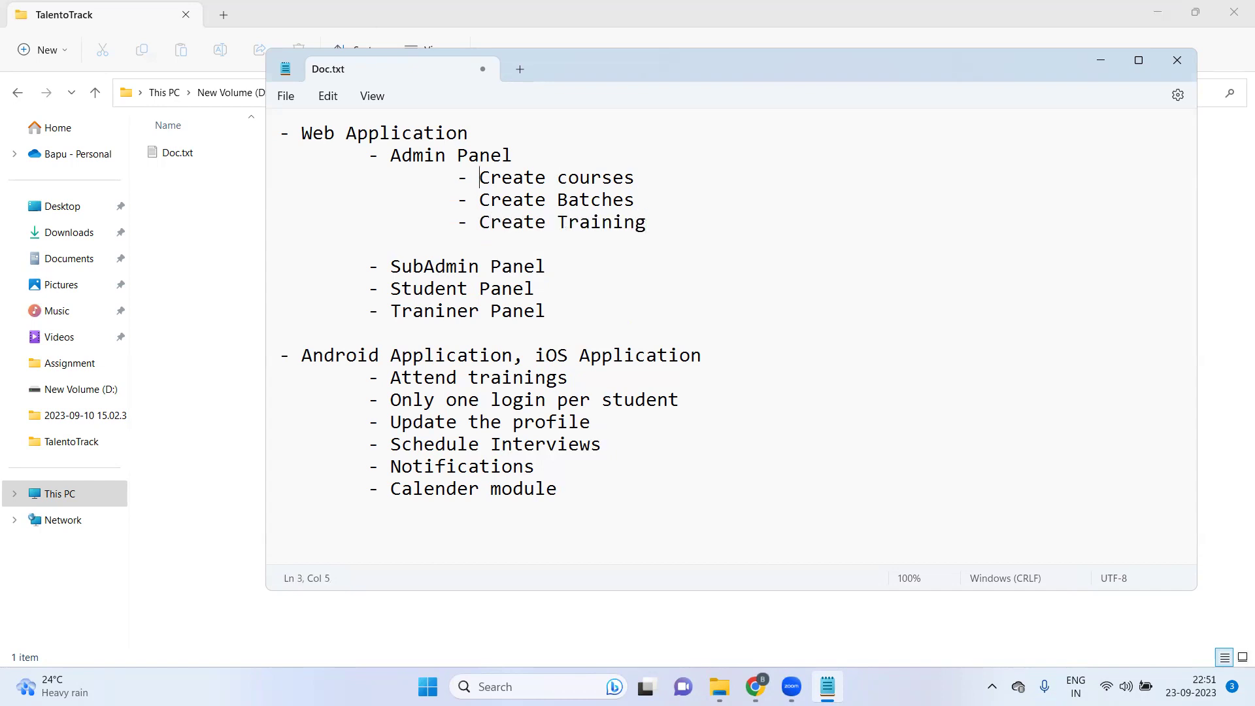
key("ctrl+shift+Right")
key("shift+Left")
type("CRUD")
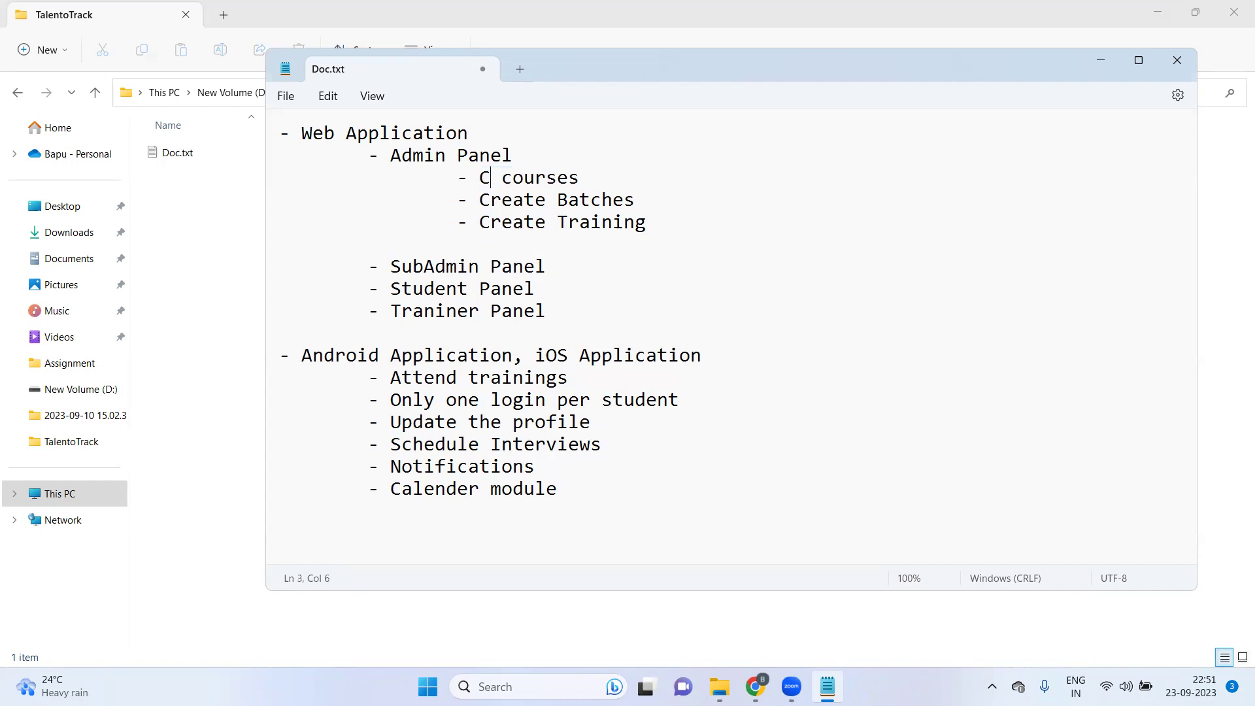
key("ctrl+shift+Left")
key("ctrl+c")
key("Down")
key("ctrl+shift+Right")
key("shift+Left")
key("ctrl+v")
key("Down")
key("ctrl+shift+Right")
key("shift+Left")
key("ctrl+v")
key("Right")
key("End")
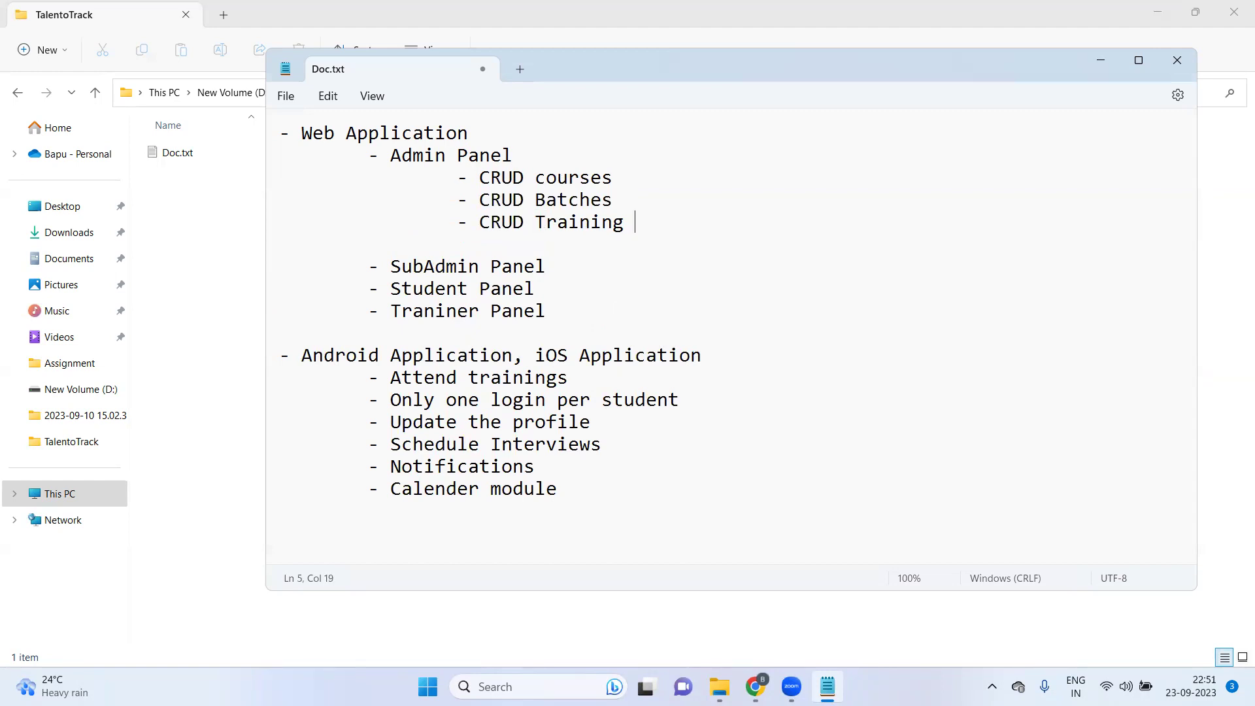
Change "Training" to "Trainer" in the third Admin Panel sub-item and add "CRUD Students" below it.
key("Return")
key("Up")
key("ctrl+Right")
key("ctrl+Right")
key("ctrl+Right")
key("BackSpace")
key("BackSpace")
key("BackSpace")
type("er")
key("Down")
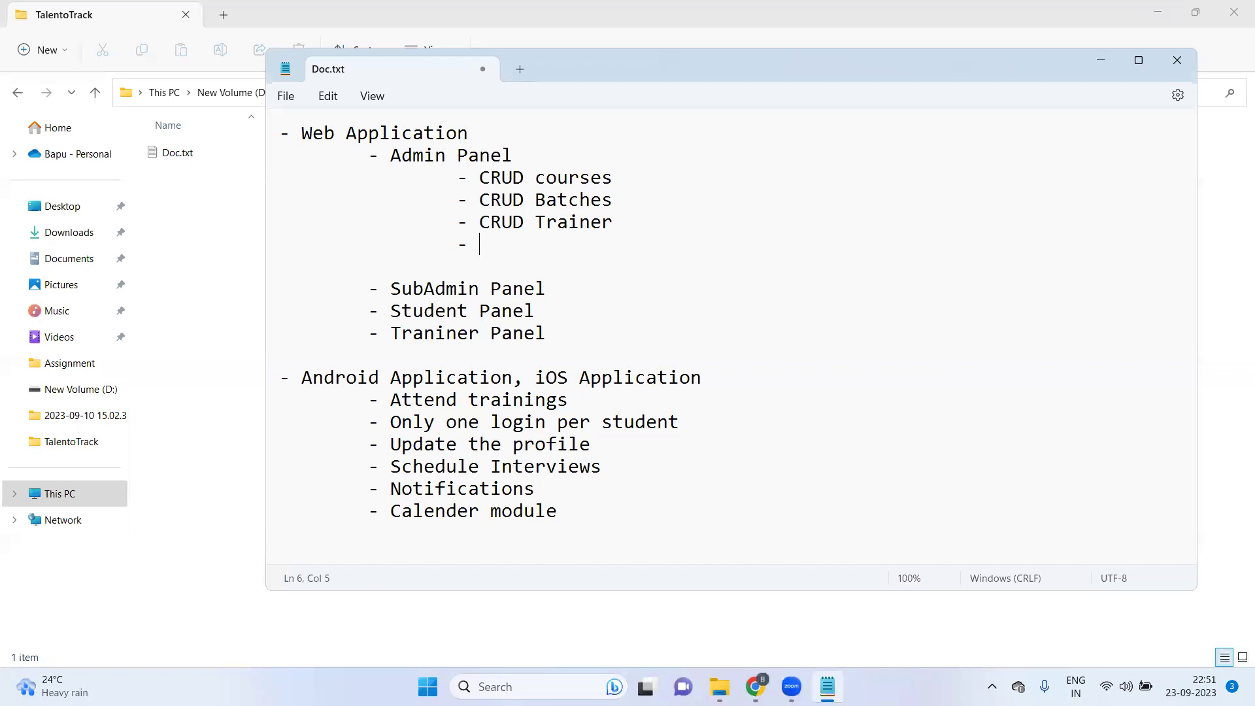
type("CRUD Students")
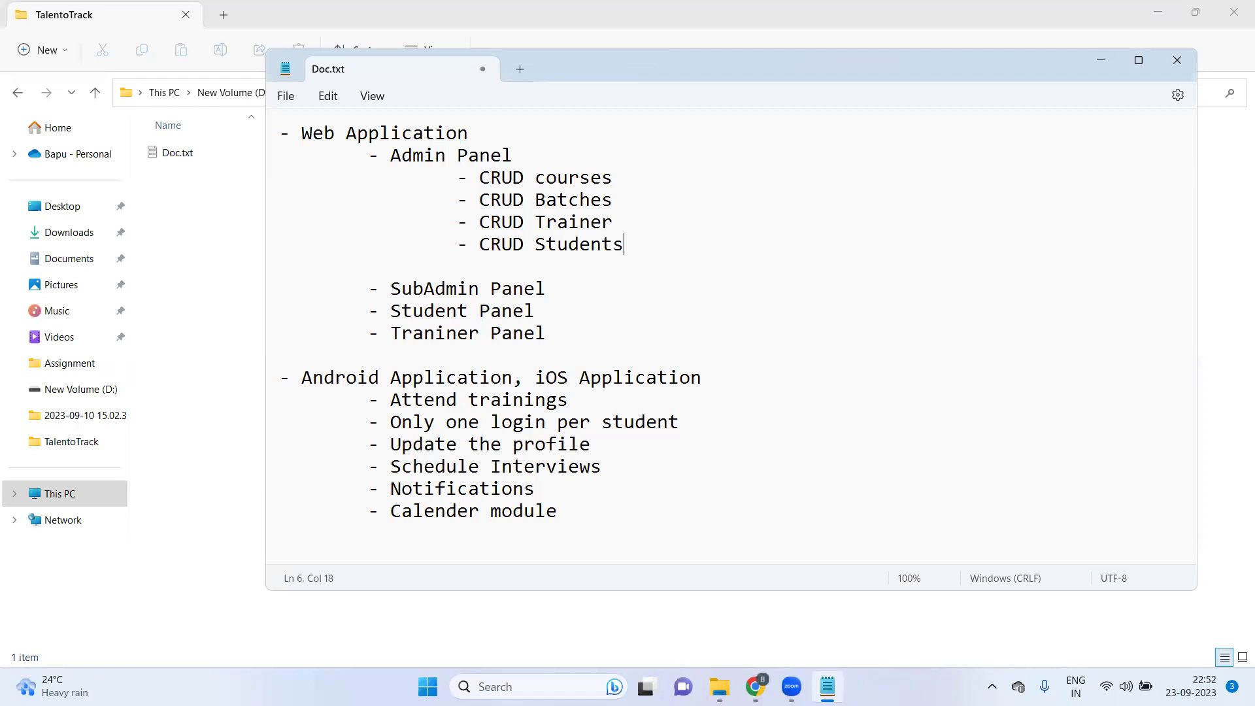
Capitalize the word "Courses" in the first sub-item under Admin Panel.
key("Up")
key("Up")
key("Up")
key("ctrl+Left")
key("shift+Right")
type("C")
Add the sub-item "CRUD Enquiries" below CRUD Students.
key("Down")
key("Down")
key("Down")
key("End")
key("Return")
key("Tab")
key("Tab")
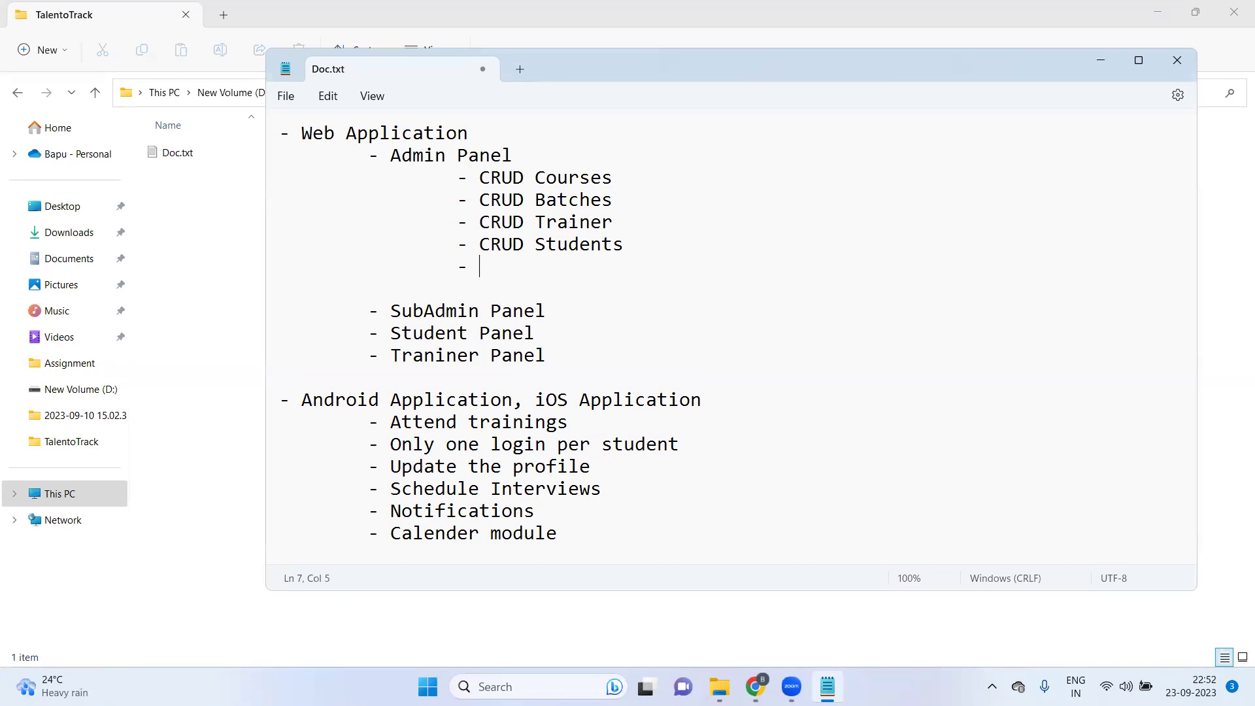
type("- CRUD Enqui")
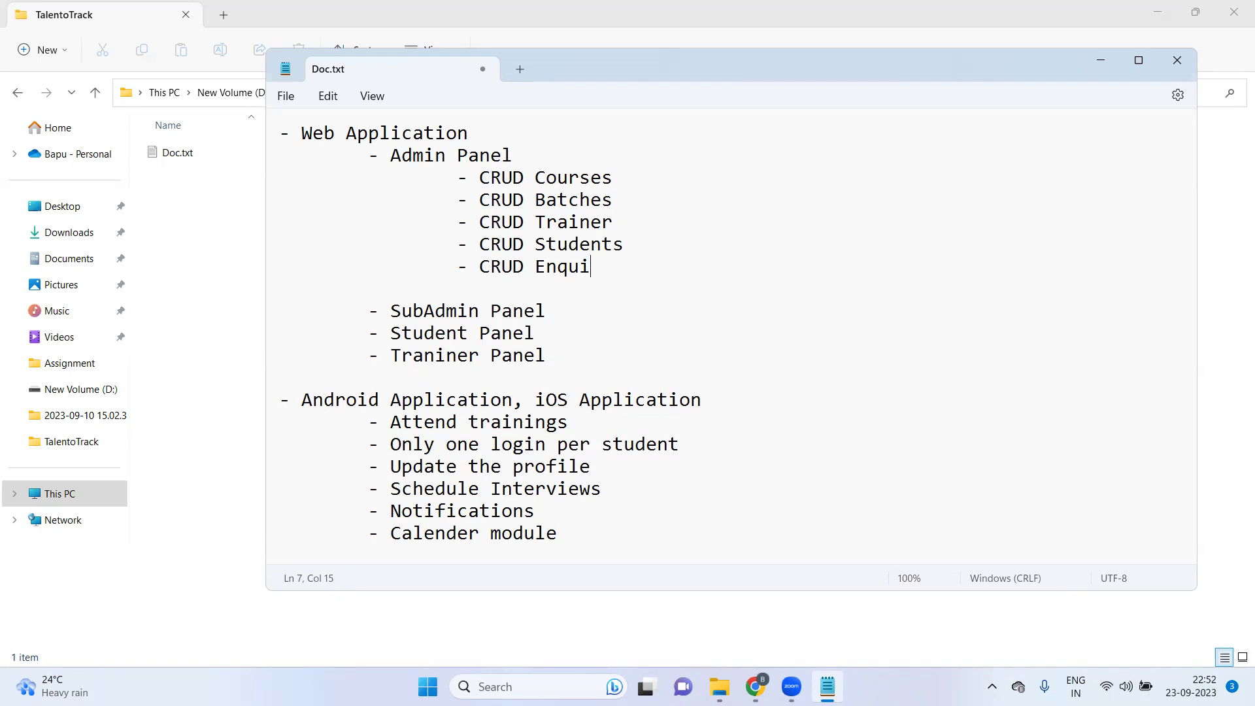
type("ri")
key("BackSpace")
key("BackSpace")
type("ries")
Add the sub-item "Fees Management" below CRUD Enquiries.
key("Return")
key("Tab")
key("Tab")
type("- Fee")
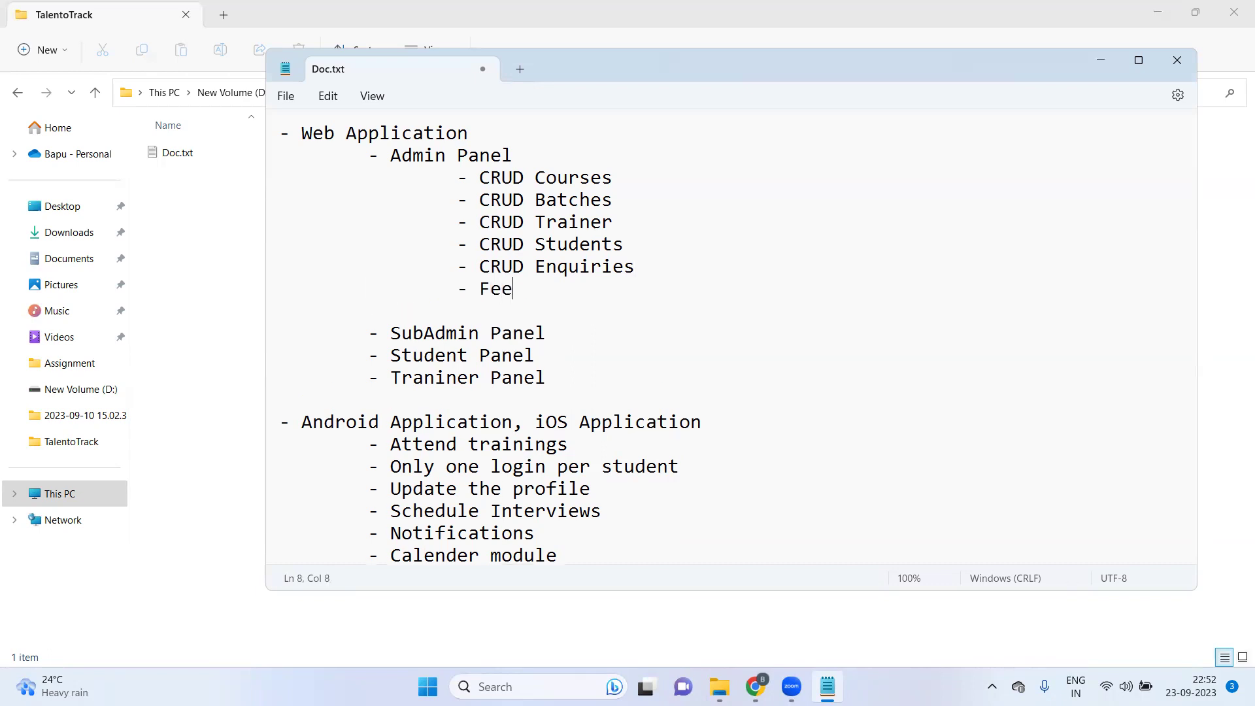
type("s Management")
key("Return")
key("Tab")
key("Tab")
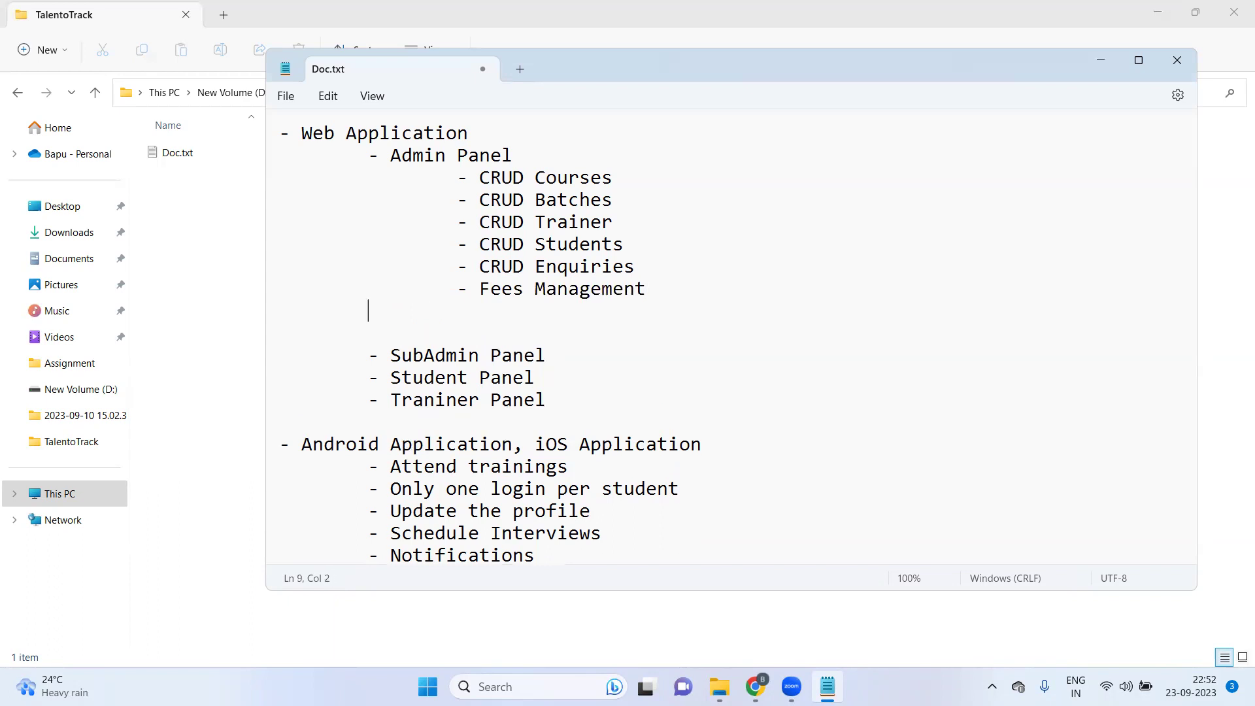
type("-")
key("BackSpace")
key("BackSpace")
key("BackSpace")
key("BackSpace")
key("BackSpace")
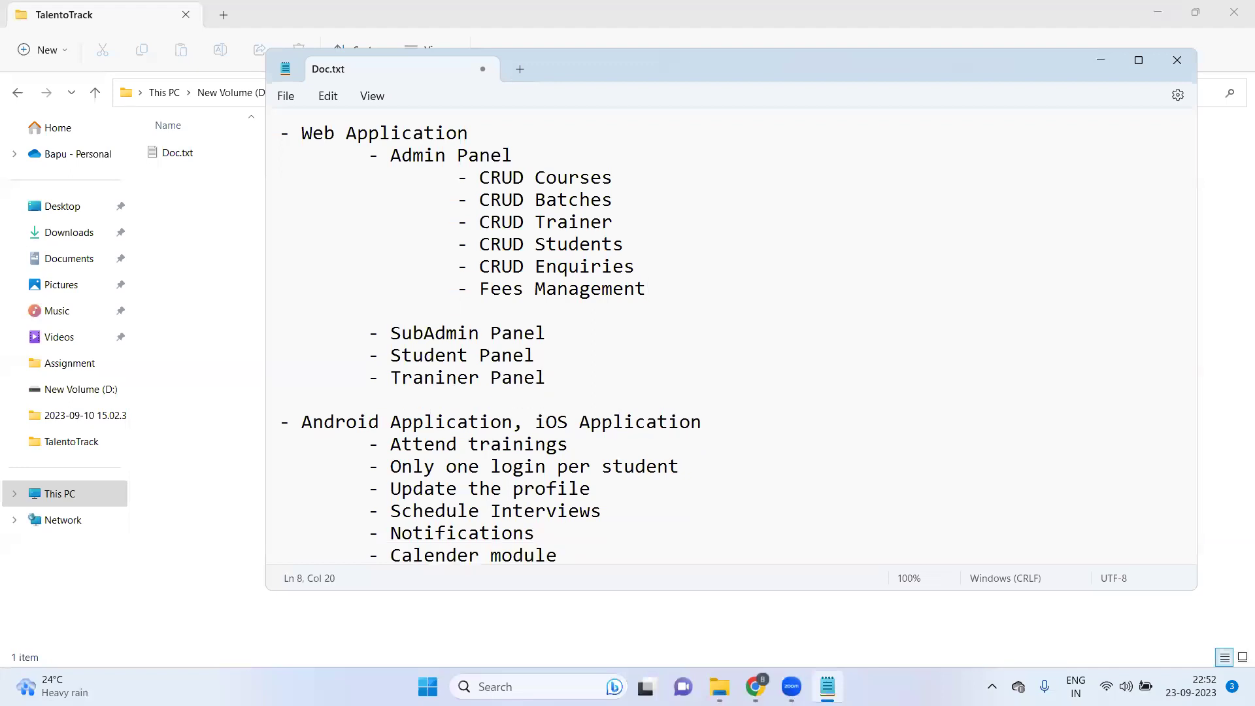
Add the sub-item "Interview Schedule" below Fees Management in the Admin Panel list.
key("Return")
key("Tab")
key("Tab")
type("- Interview Schedule")
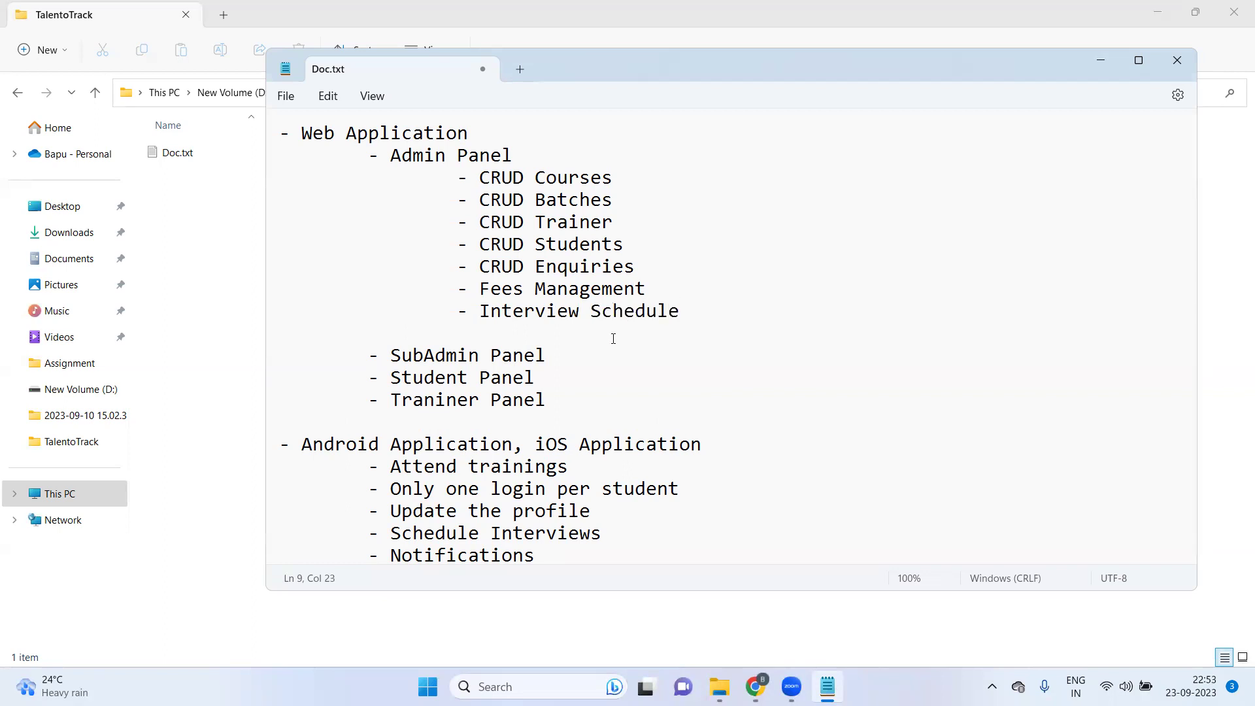
scroll(457, 471, "down", 1)
left_click_drag(393, 504, 281, 510)
left_click_drag(705, 286, 281, 286)
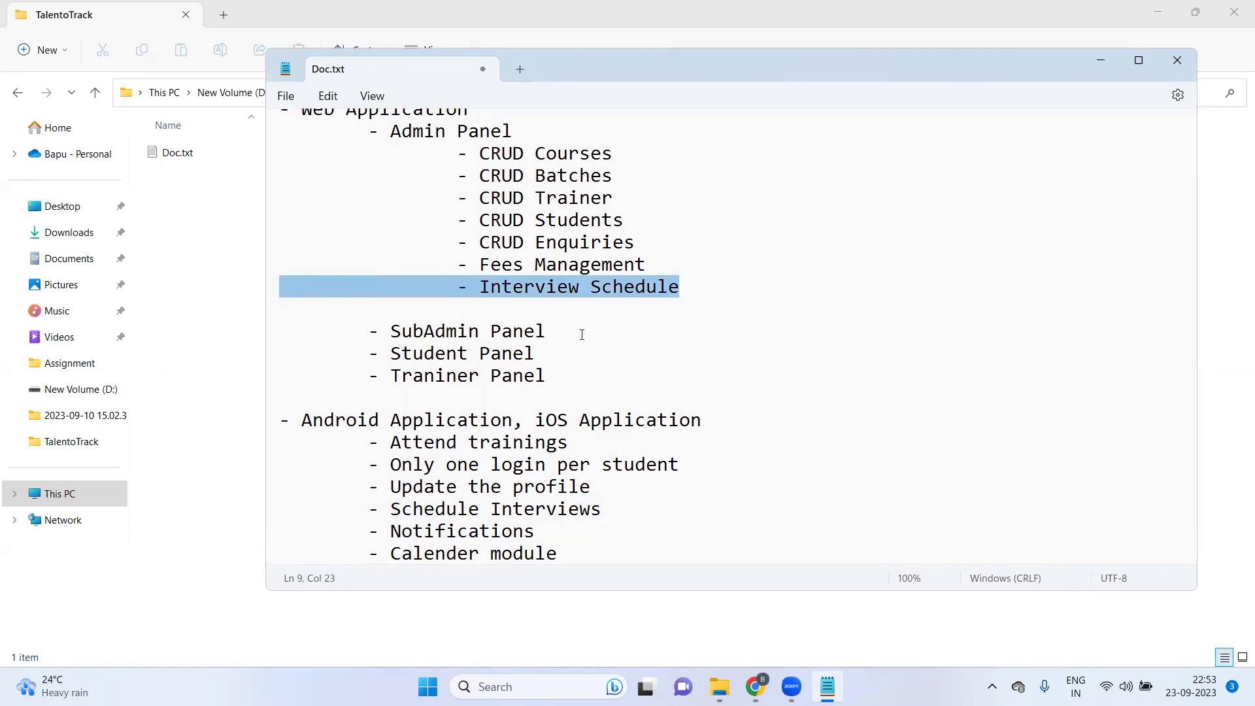
Add the indented sub-item "See attendace" below Traniner Panel.
left_click(574, 374)
key("Return")
key("Tab")
key("Tab")
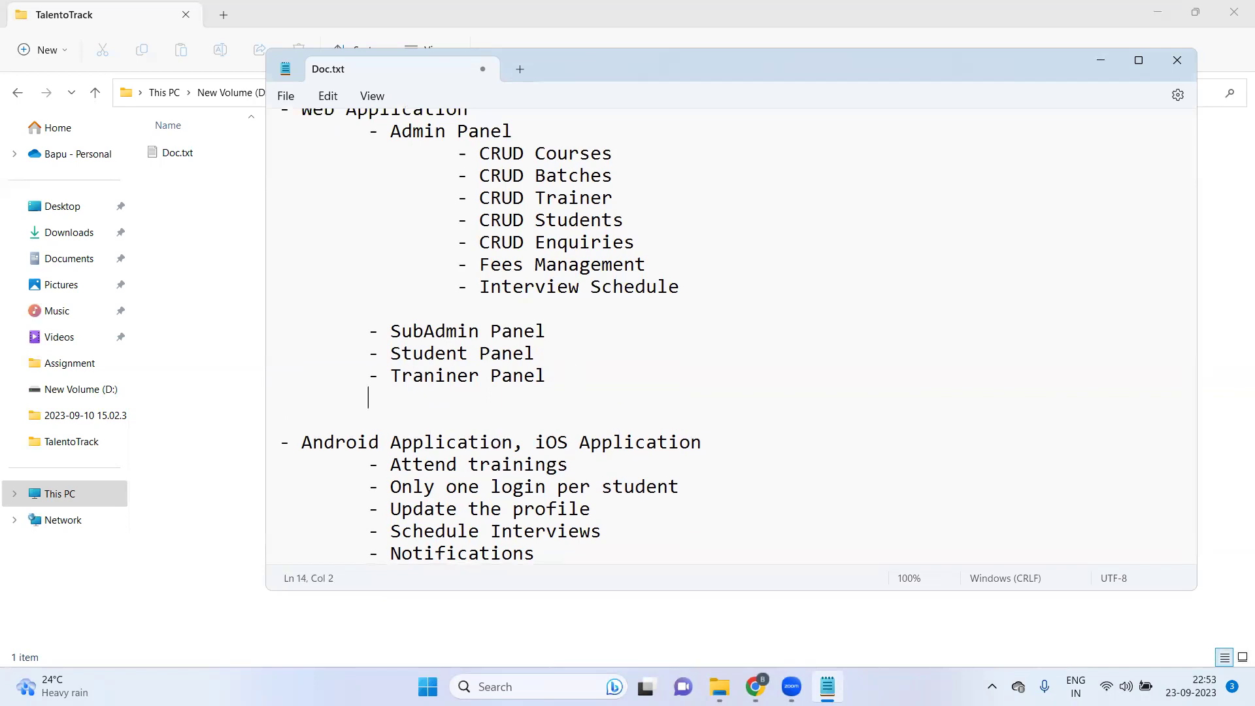
type("- See attendace")
key("BackSpace")
Add the sub-item "See Students by Batch" below See attendace.
key("Return")
key("Tab")
key("Tab")
type("- Man")
key("BackSpace")
key("BackSpace")
key("BackSpace")
type("See Stud")
key("BackSpace")
type("ude")
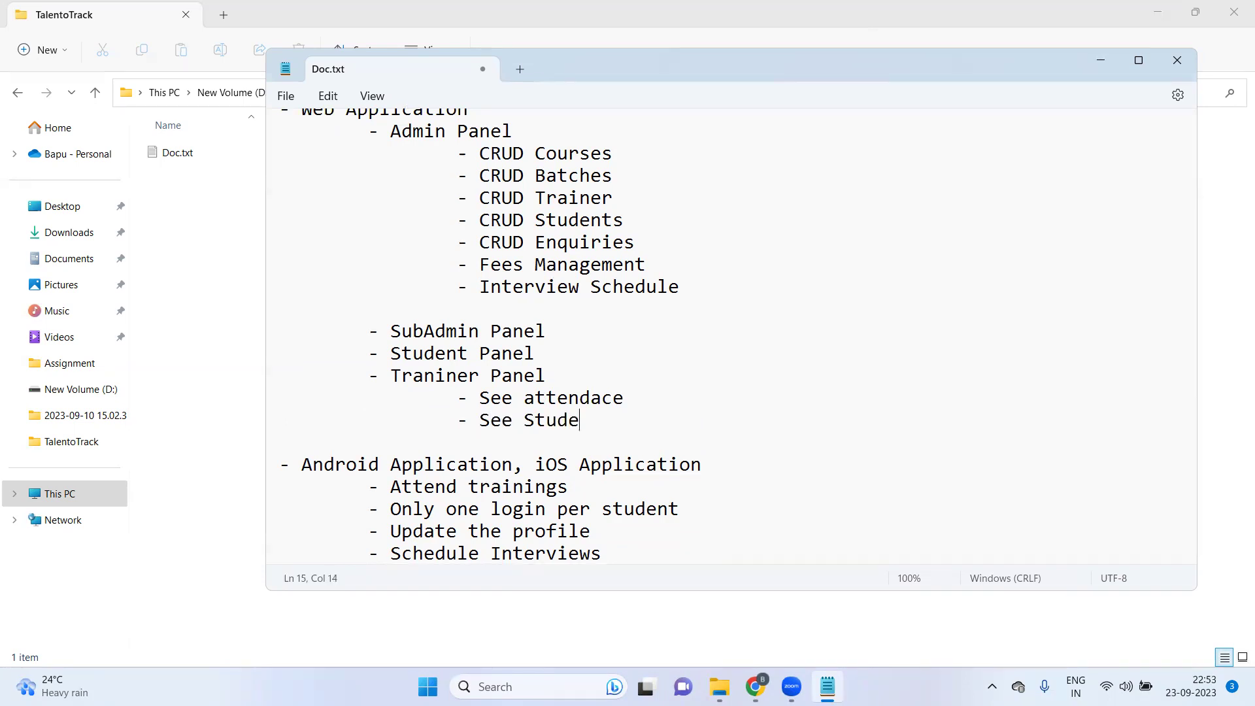
type("nts by Batch")
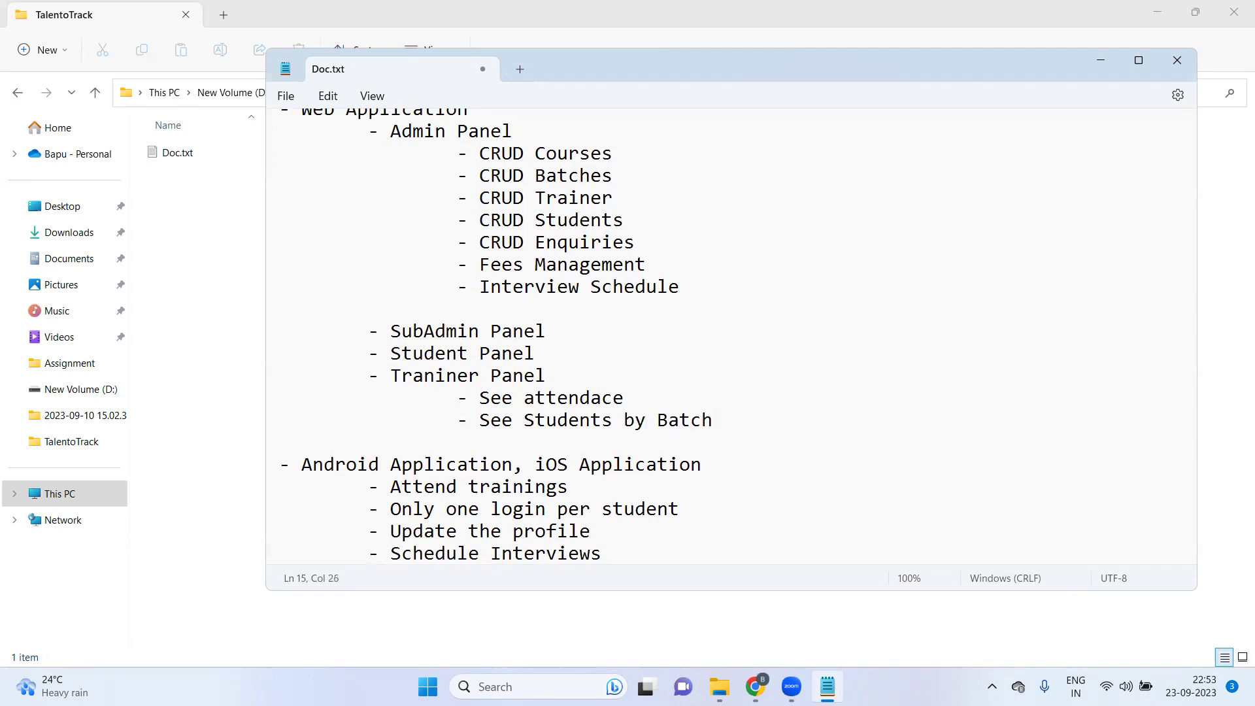
Add the sub-item "Leave Management" below See Students by Batch, followed by a new sub-item line.
scroll(596, 352, "down", 1)
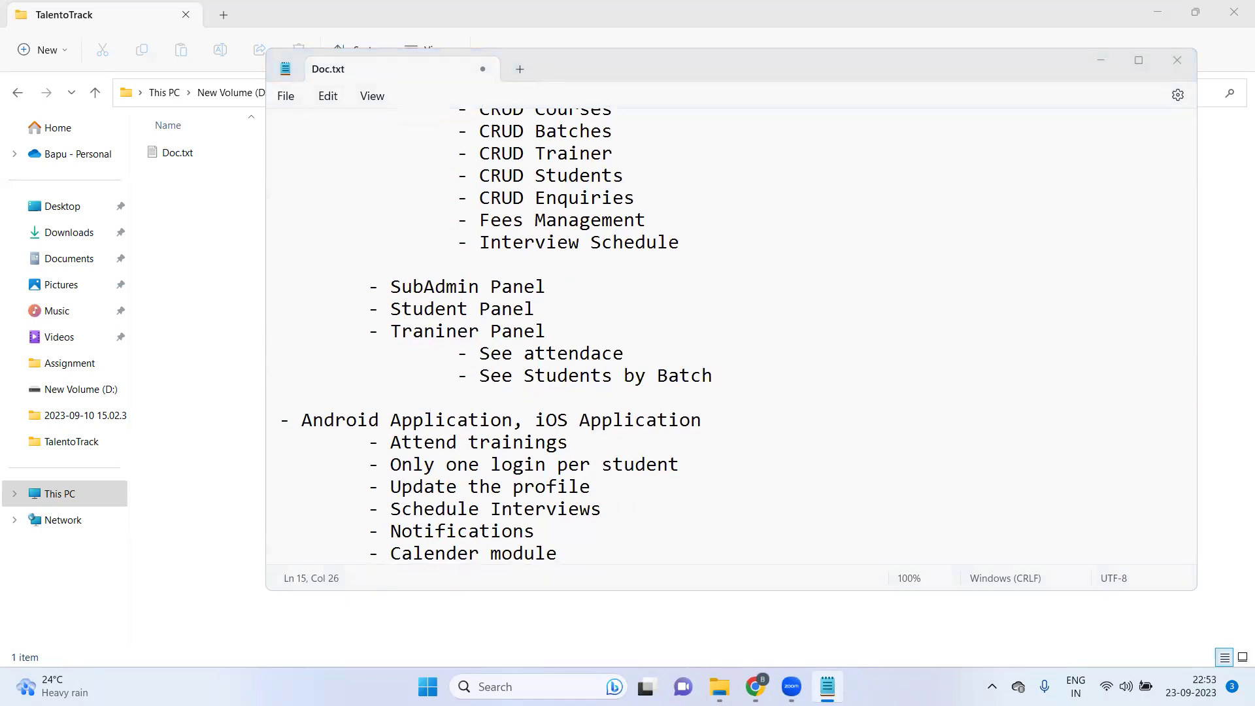
left_click(720, 375)
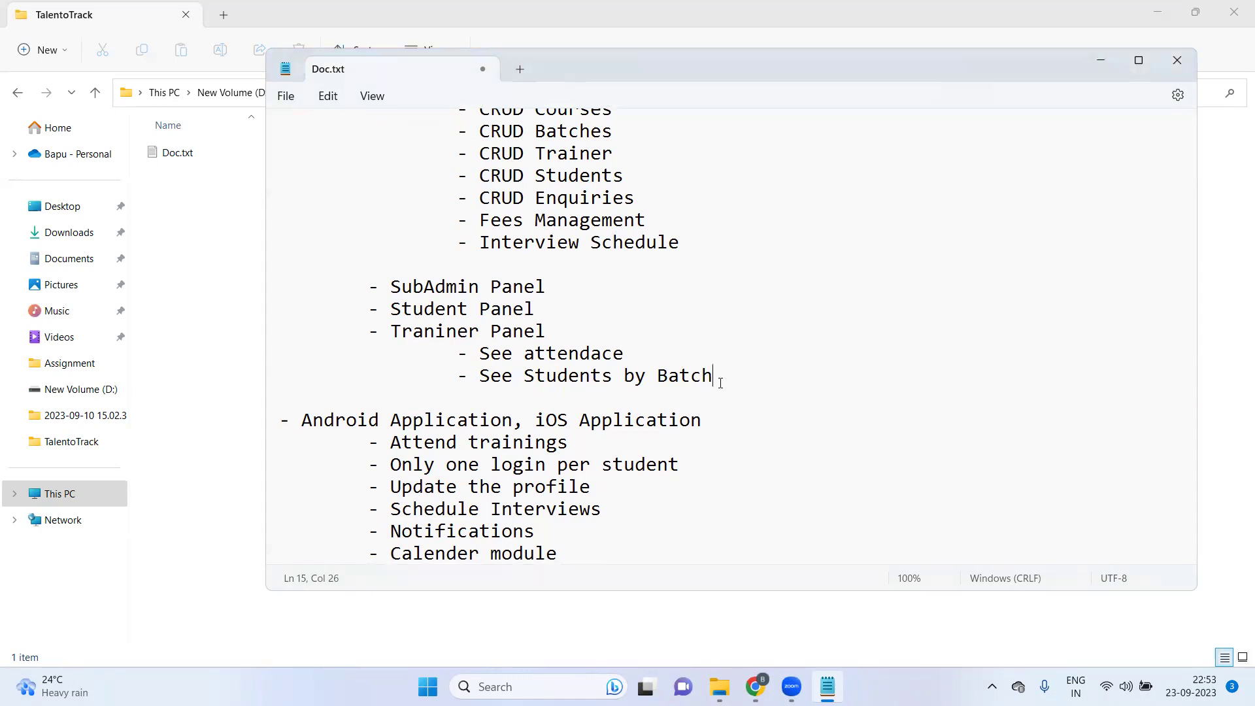
key("Return")
key("Tab")
key("Tab")
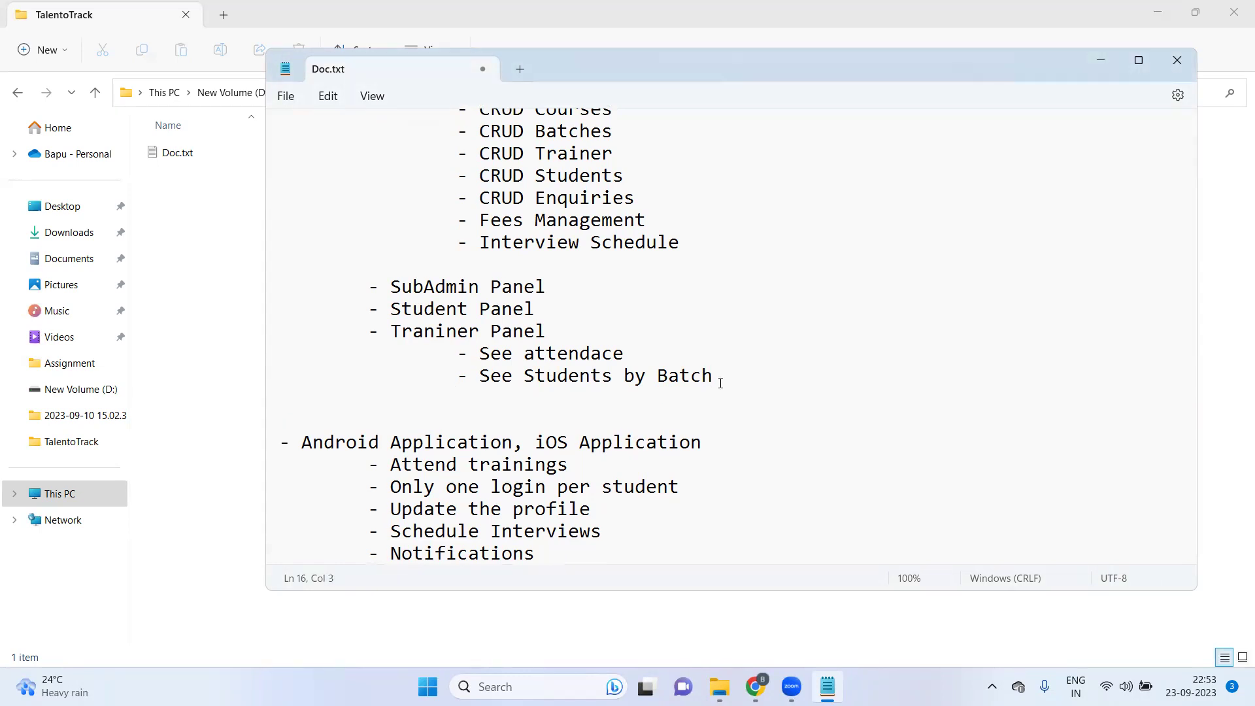
type("- Leave Manager")
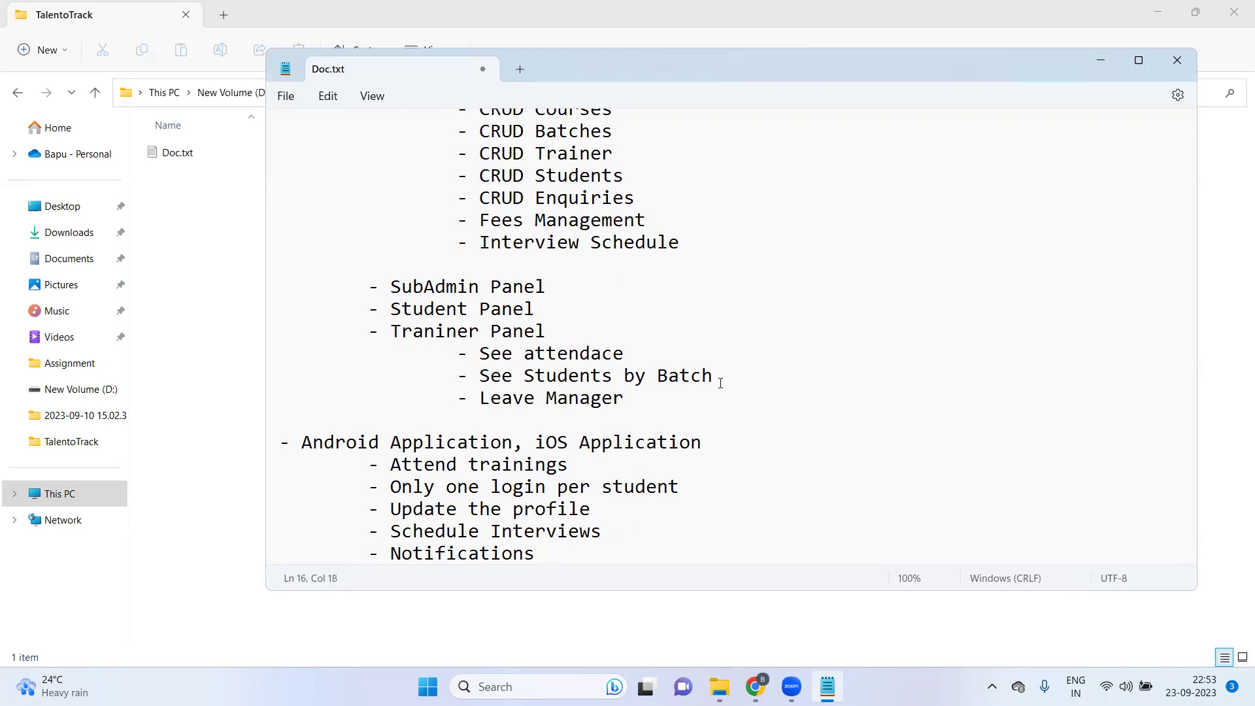
key("Return")
key("BackSpace")
key("BackSpace")
type("ment")
key("Return")
key("Tab")
key("Tab")
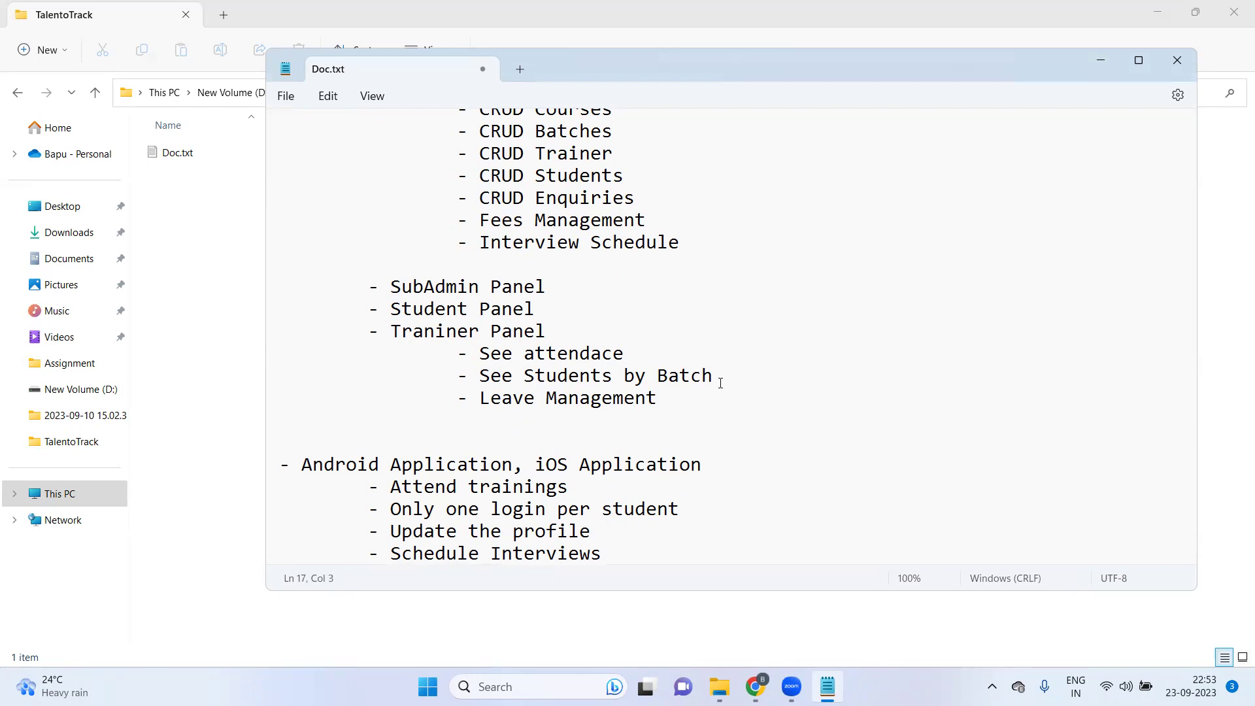
Add the sub-item "Approve Leaves" below Interview Schedule in the Admin Panel list.
key("Up")
key("Up")
key("Up")
key("Up")
key("Up")
key("Up")
key("Home")
key("Right")
key("Right")
key("Return")
key("Tab")
key("Tab")
key("BackSpace")
key("BackSpace")
key("BackSpace")
key("BackSpace")
key("BackSpace")
key("BackSpace")
key("BackSpace")
key("Tab")
key("Tab")
type("-")
key("Return")
key("Left")
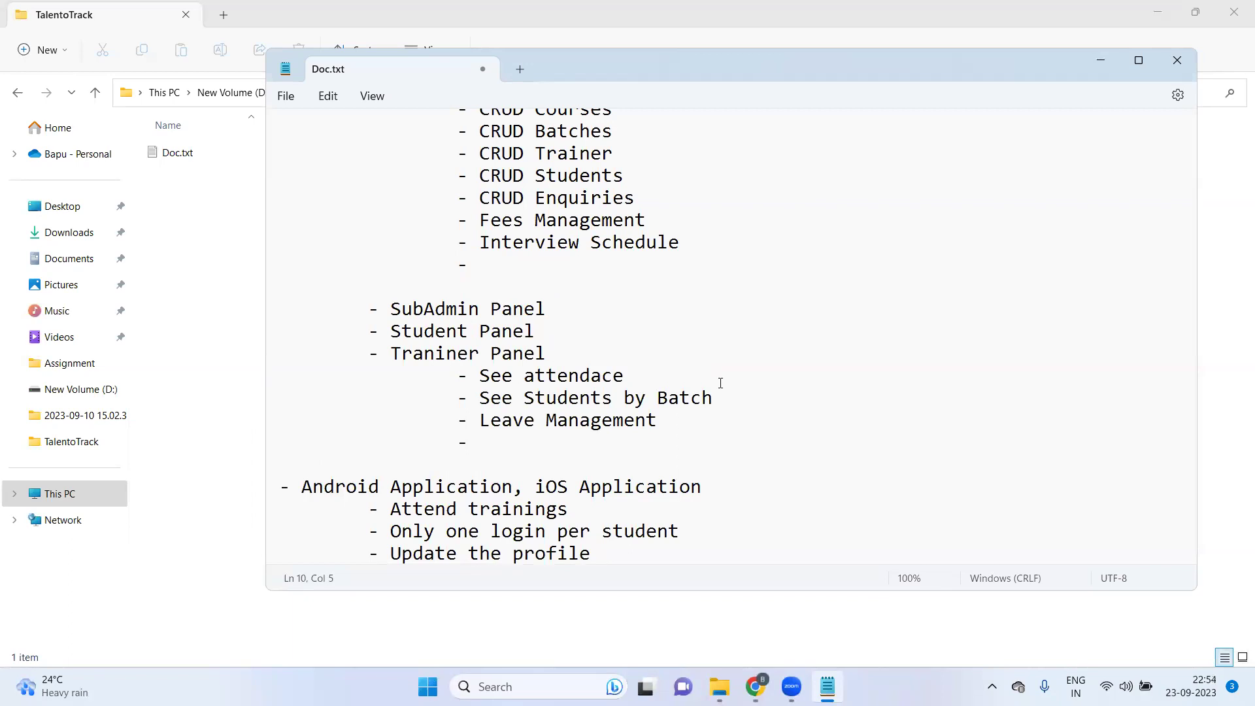
type("Approve Leaves")
Fill in the empty sub-item below Leave Management in the Traniner Panel list with "Salary".
key("Down")
key("Down")
key("Down")
key("Down")
key("Down")
key("Down")
key("Down")
key("Down")
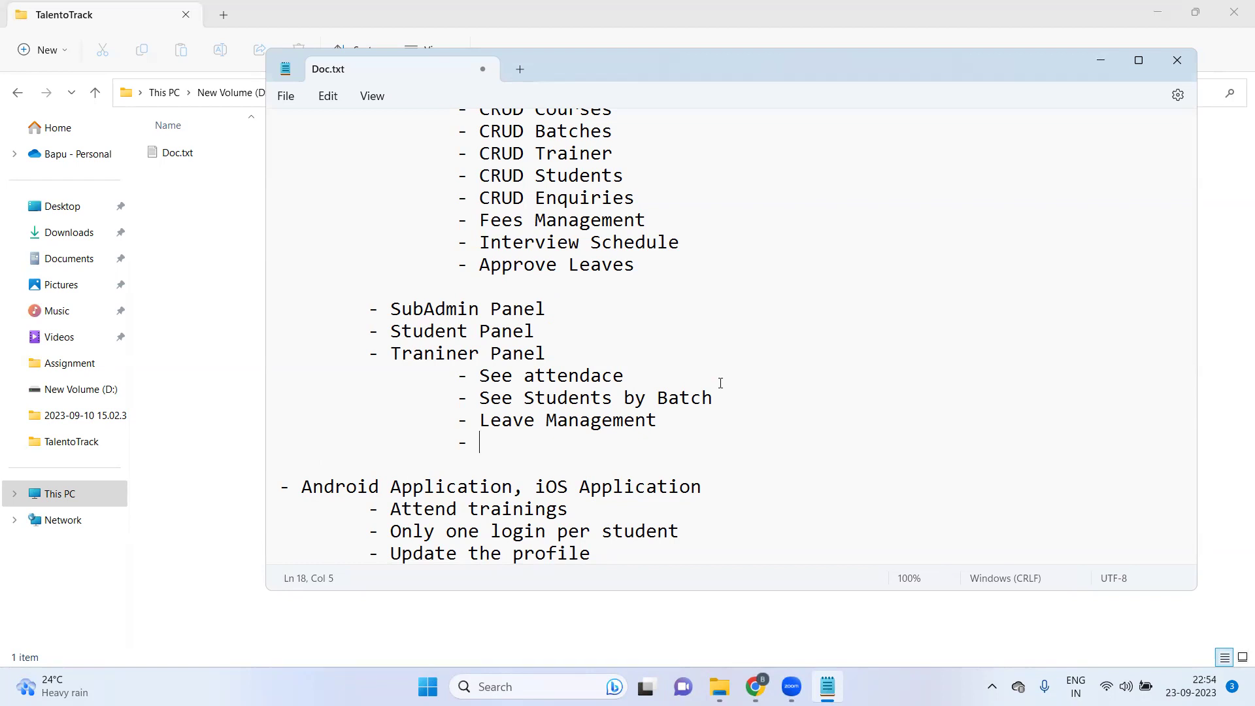
type("Salary")
Replace the text "Approve Leaves" in the Admin Panel list with "Employee Management".
key("Up")
key("Up")
key("Up")
key("Up")
key("Up")
key("Up")
key("Up")
key("Tab")
key("Tab")
key("Up")
key("Right")
key("Right")
key("Right")
key("Right")
key("Right")
key("Right")
key("Right")
key("Right")
key("Right")
key("Right")
key("ctrl+Left")
key("shift+End")
type("Employee Management")
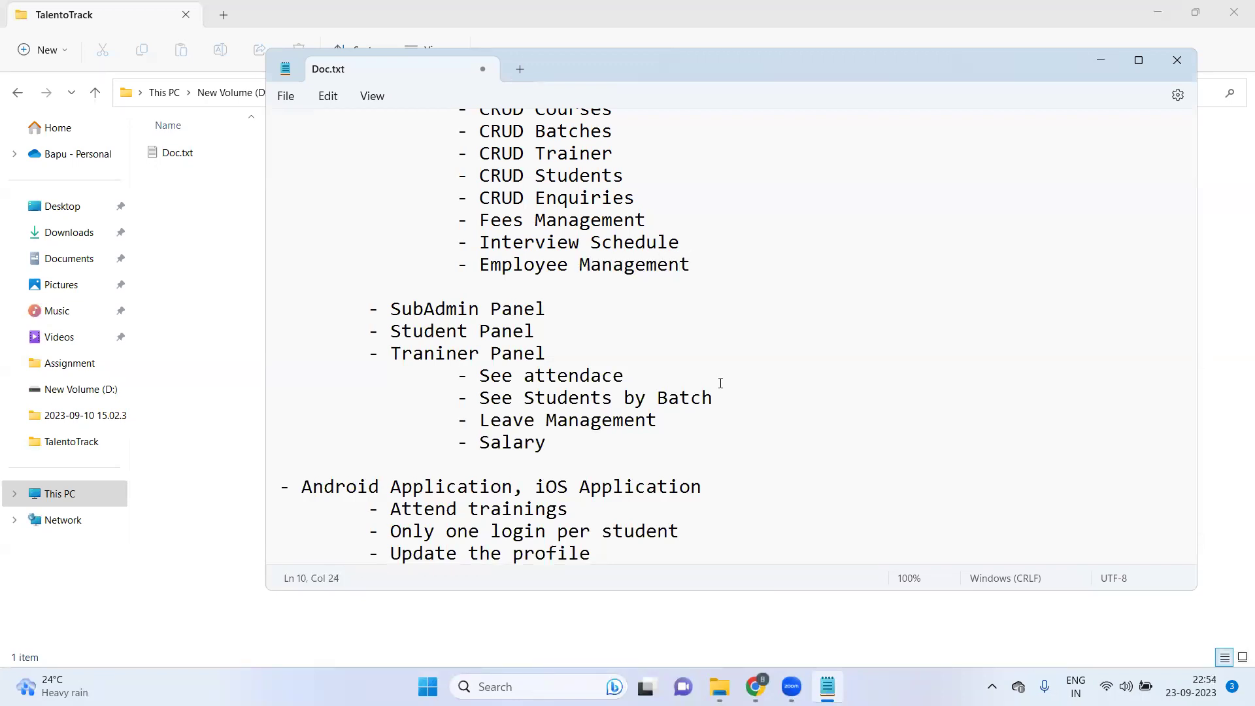
Add "Salary" as a sub-item indented one level deeper below Employee Management.
key("Return")
key("Tab")
key("Tab")
type("-")
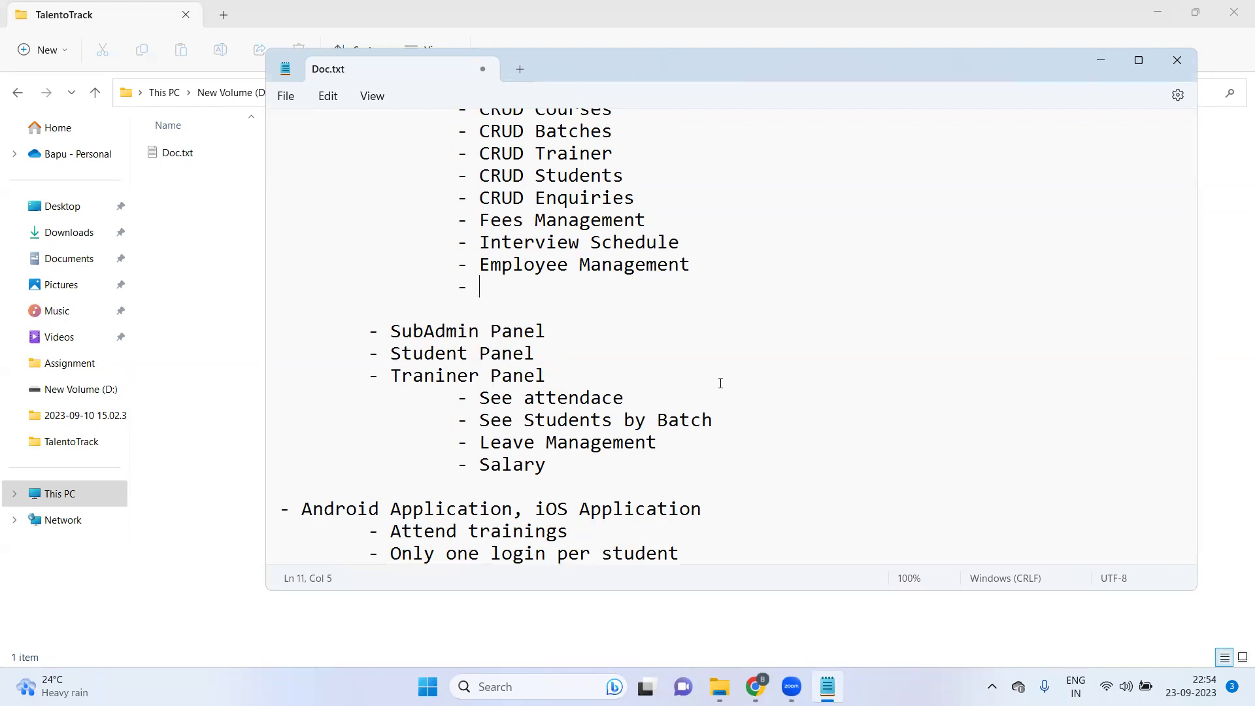
key("Left")
key("Left")
key("Tab")
key("Right")
key("Right")
type("Salary")
Add the sub-item "Leaves" below Salary at the same indentation under Employee Management.
key("Return")
key("Tab")
key("Tab")
key("Tab")
type("- ")
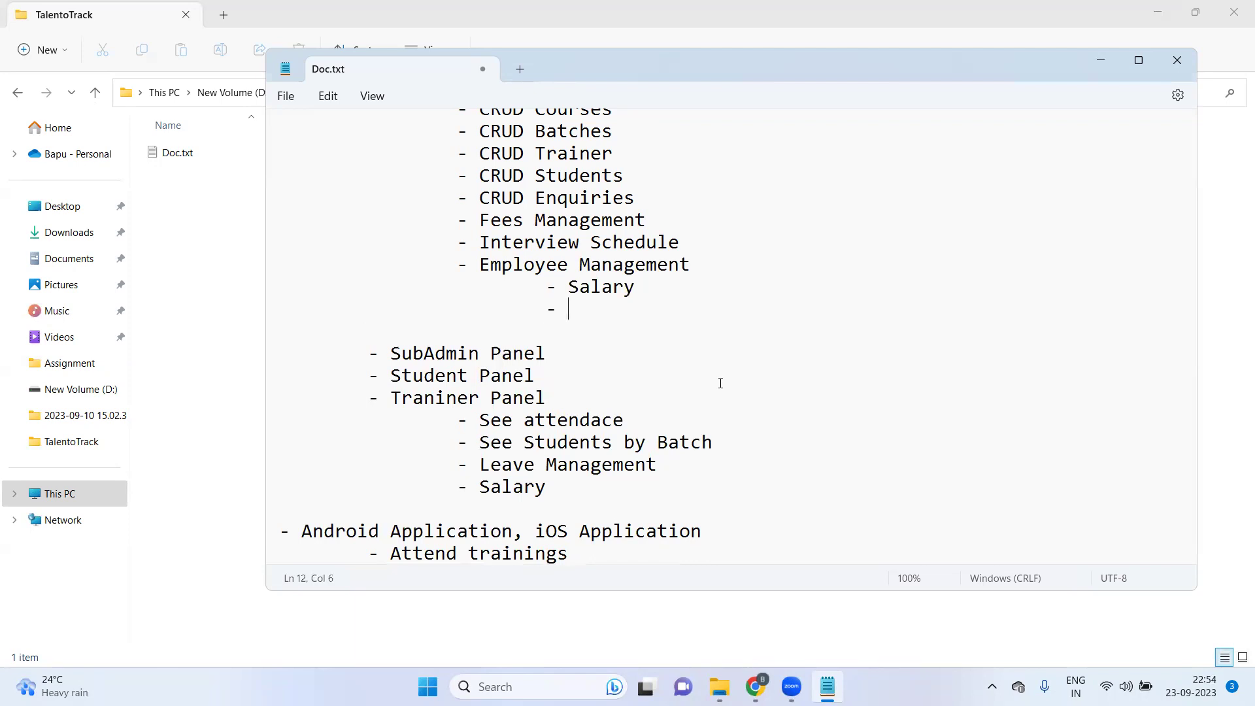
type("Leaves")
Add the sub-item "Additional Benifits" below Leaves under Employee Management.
key("Return")
key("Tab")
key("Tab")
key("Tab")
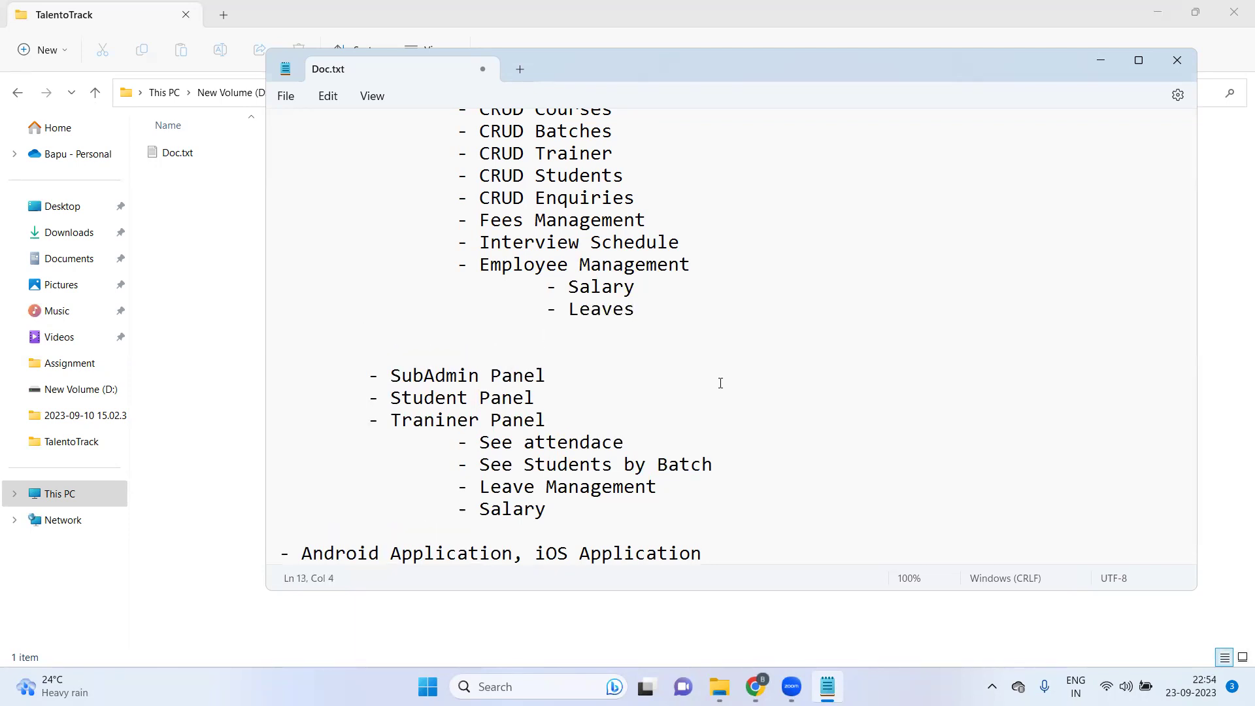
type("- Additional Benifits")
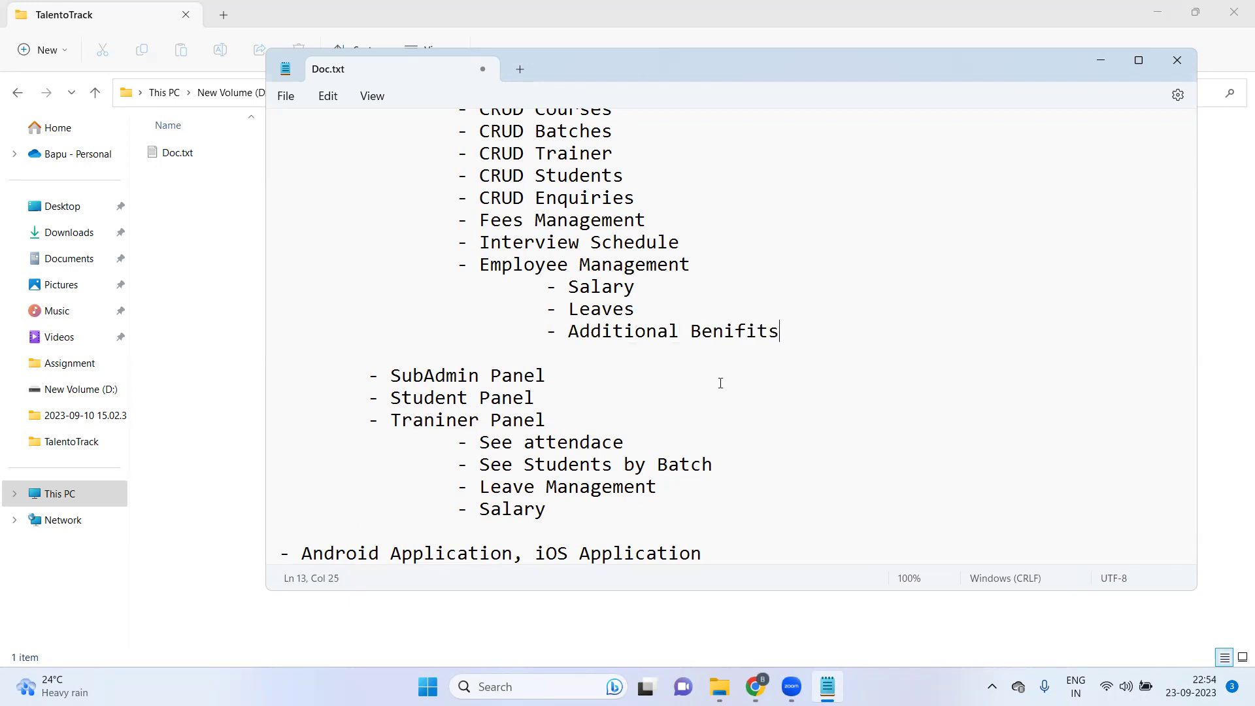
Add an empty indented sub-item below SubAdmin Panel.
scroll(424, 355, "up", 1)
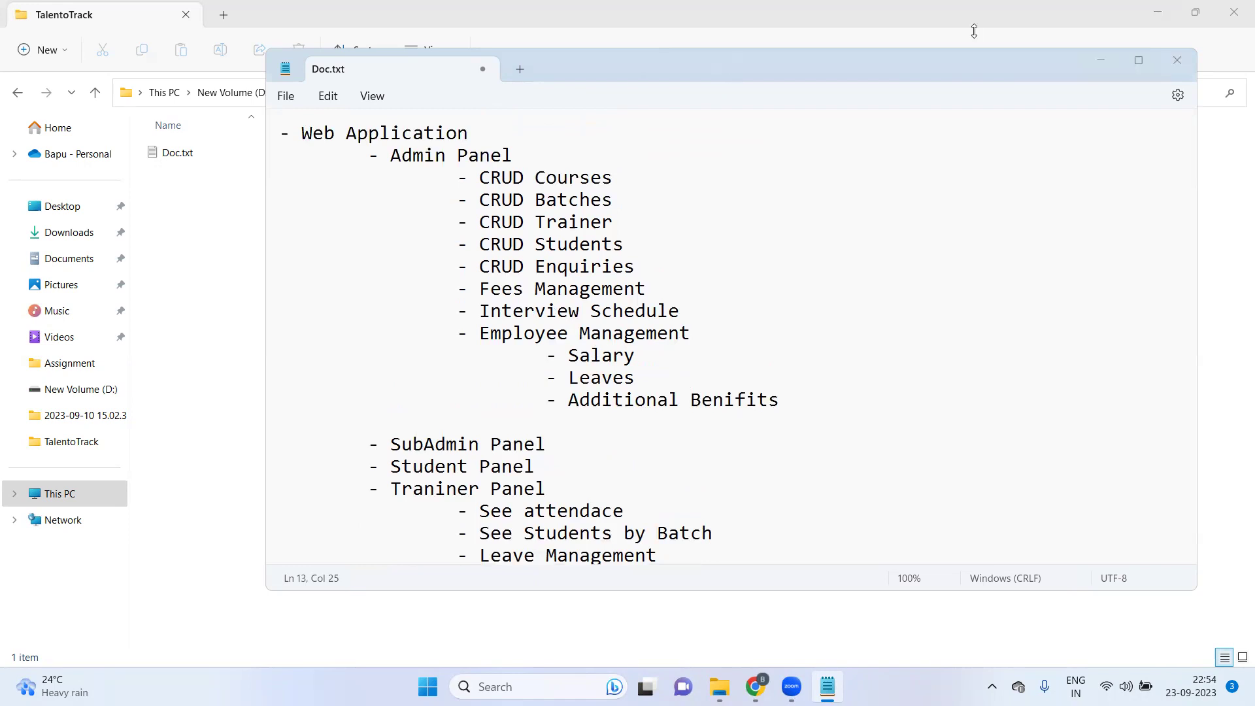
left_click(567, 442)
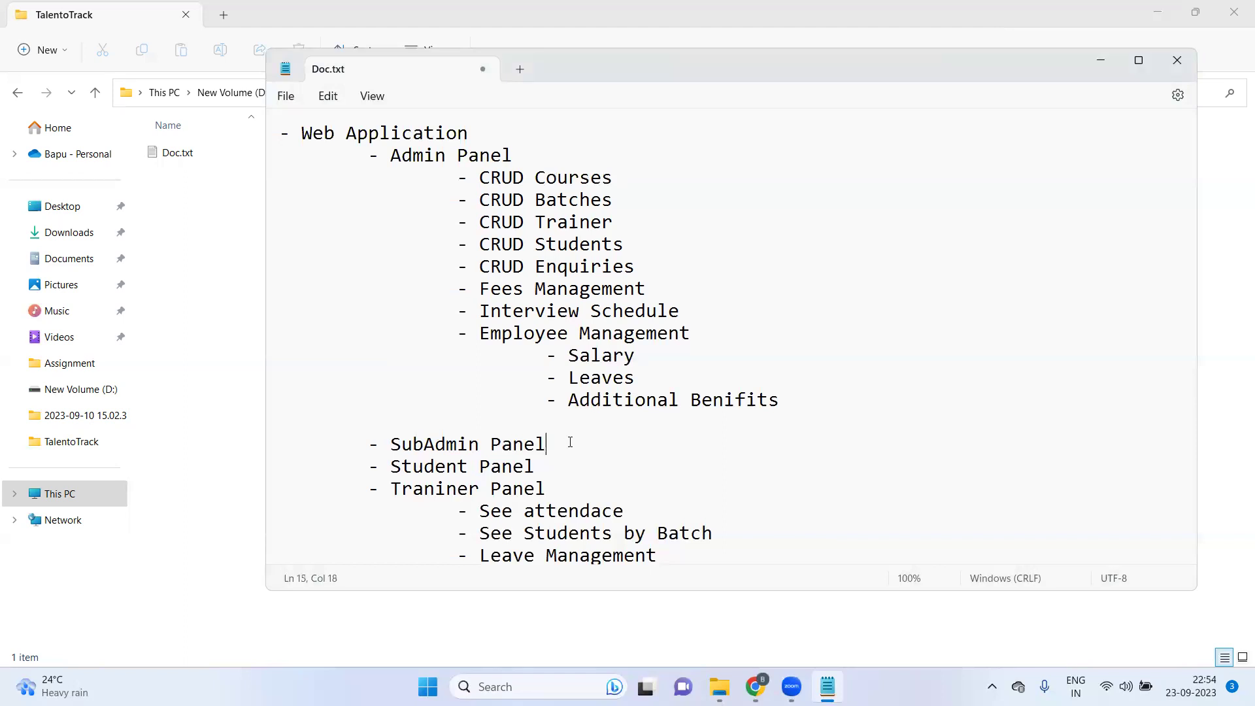
key("Return")
key("Tab")
key("Tab")
type("-")
Highlight the Admin Panel items from CRUD Batches to Interview Schedule.
left_click_drag(458, 177, 779, 408)
left_click(780, 409)
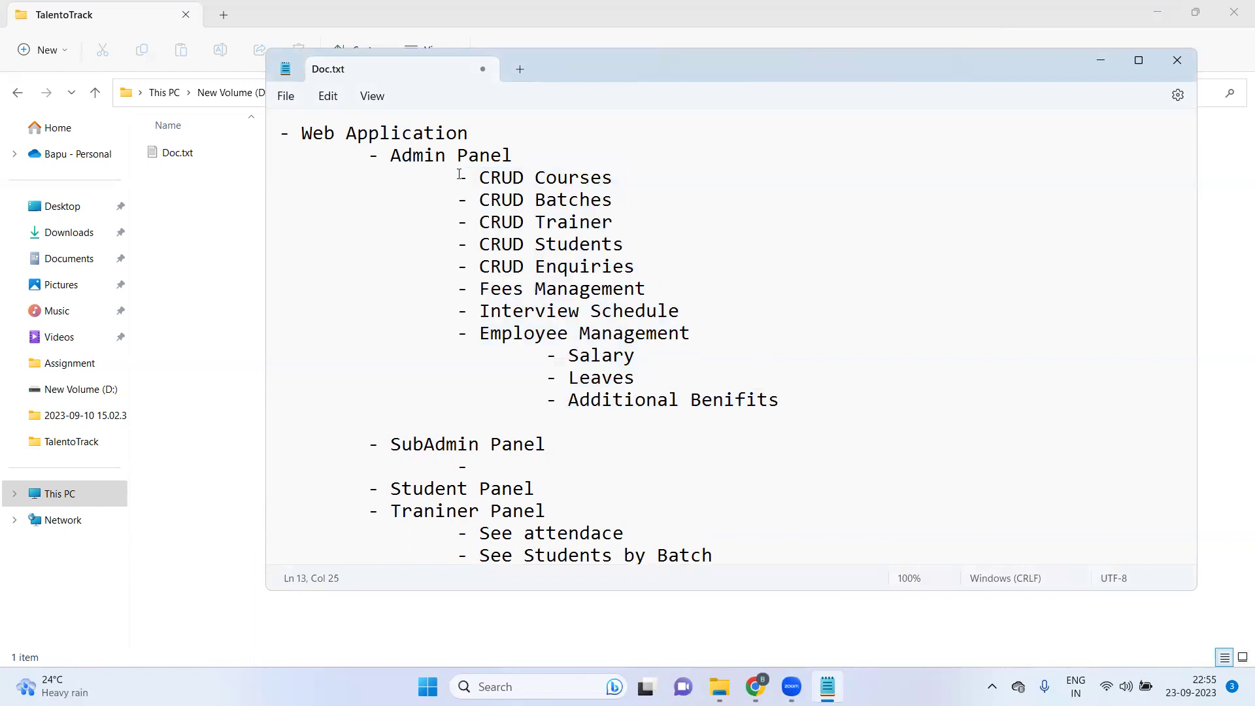
left_click_drag(455, 199, 783, 308)
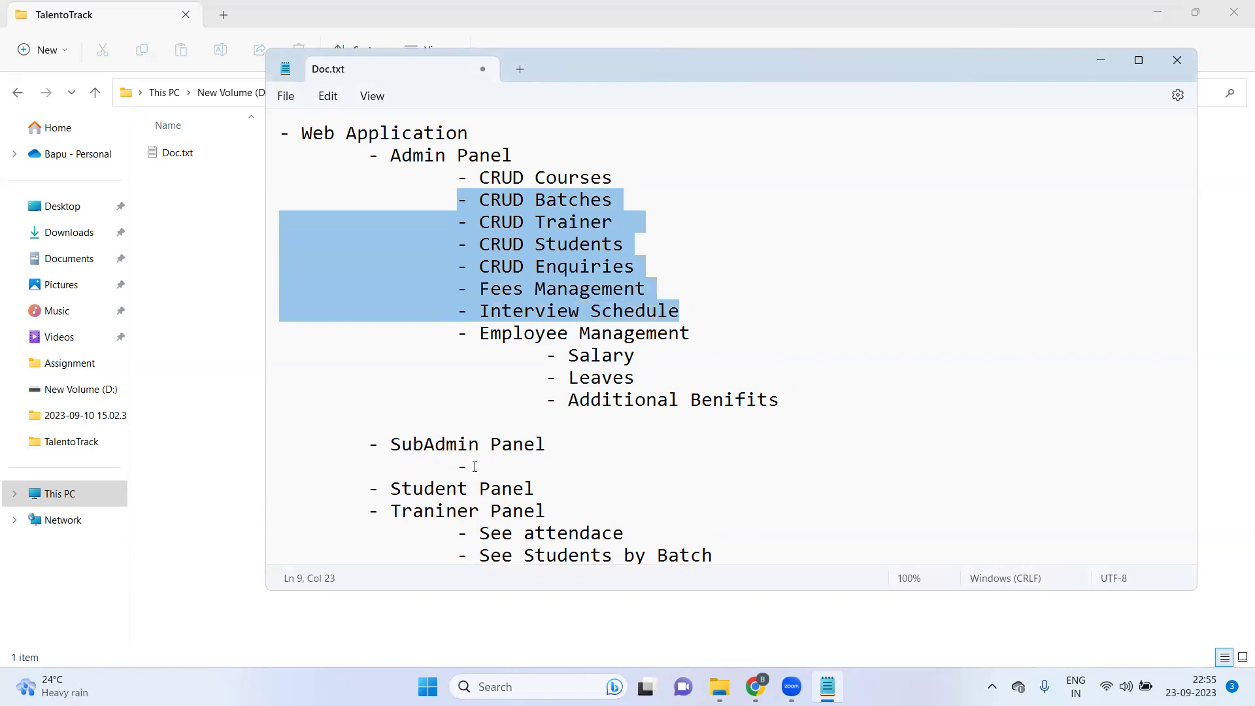
Remove the empty sub-item below SubAdmin Panel, leaving a blank line before Student Panel.
left_click(500, 465)
key("Return")
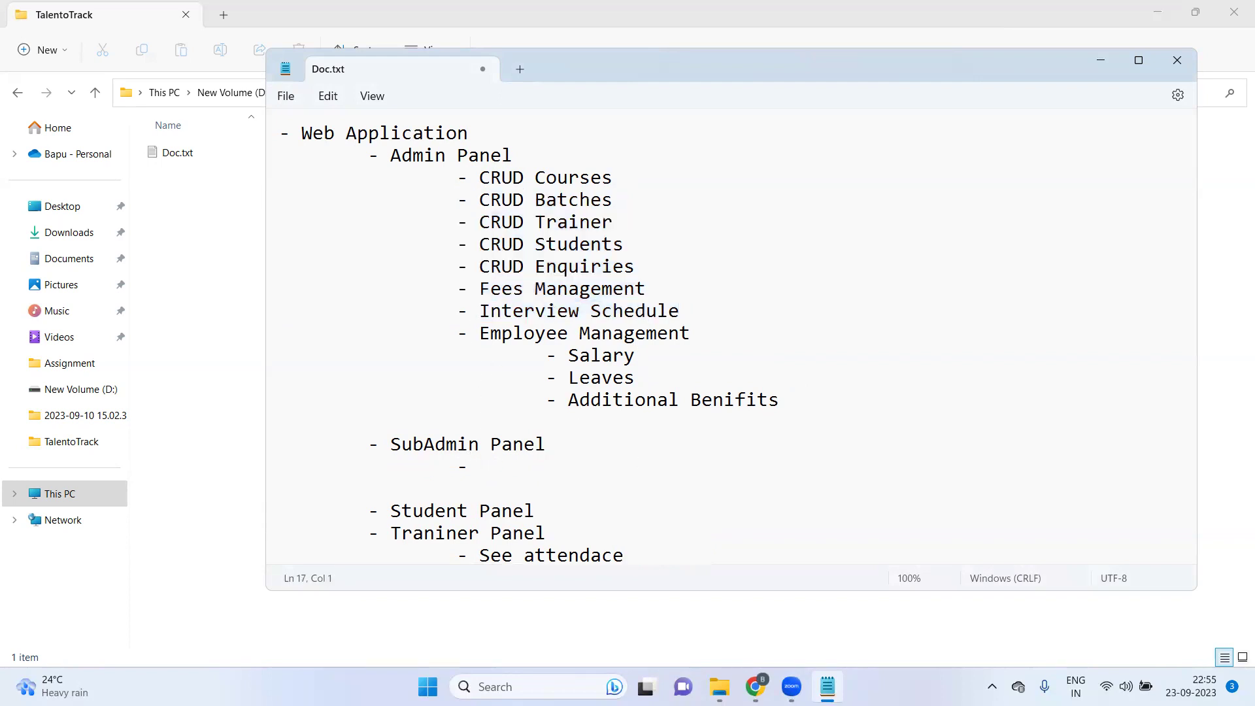
left_click_drag(523, 465, 239, 475)
key("BackSpace")
key("BackSpace")
Copy the Android/iOS features from Attend trainings to Calender module and paste them below Student Panel.
left_click(613, 487)
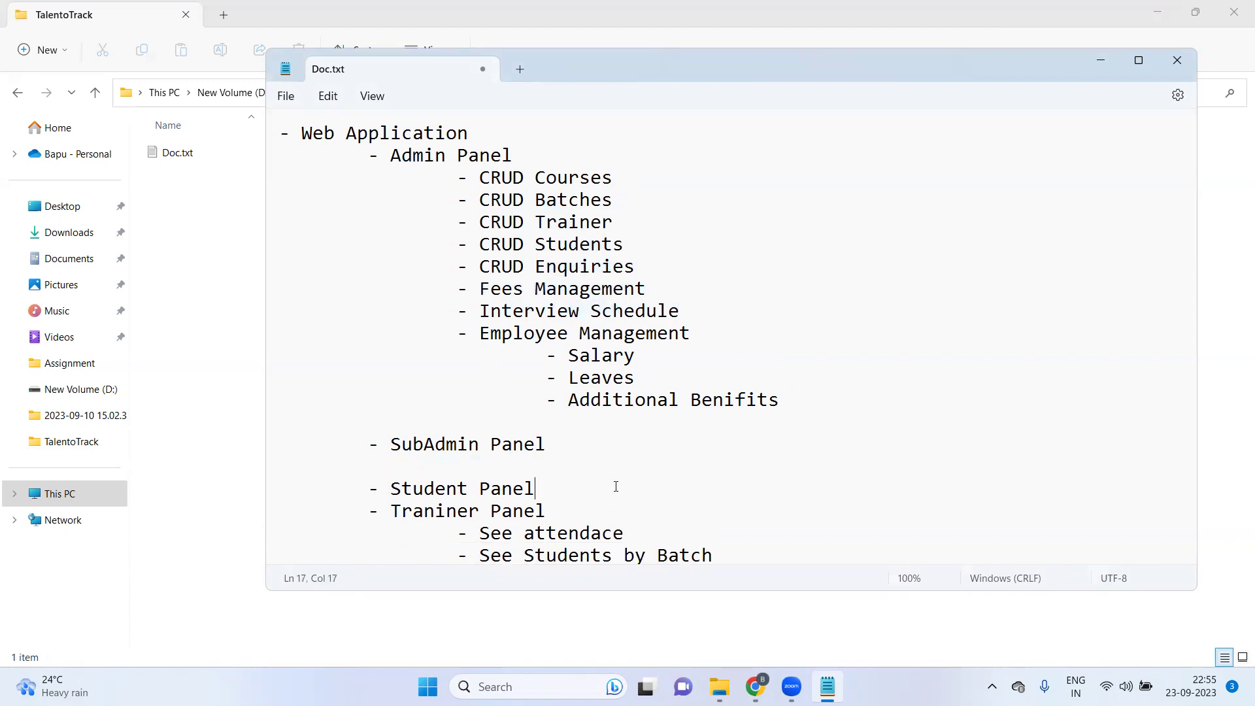
key("Return")
key("Tab")
key("Tab")
scroll(566, 434, "down", 4)
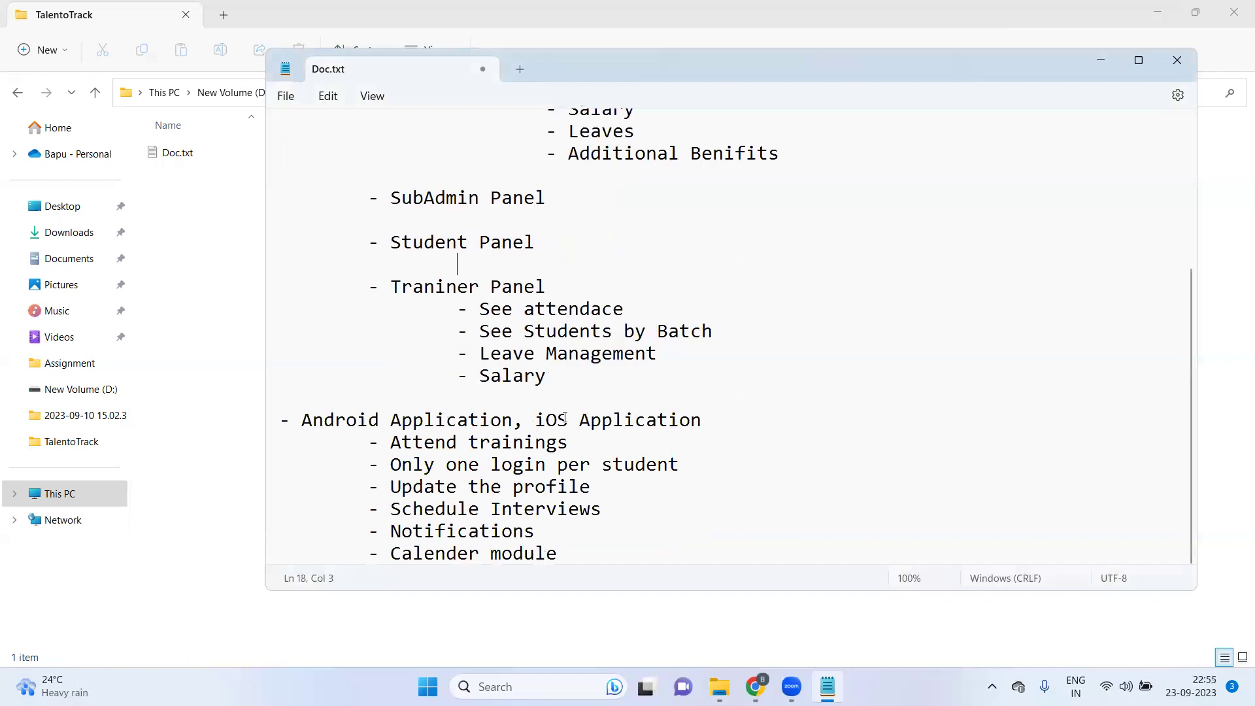
left_click_drag(560, 553, 338, 416)
key("ctrl+c")
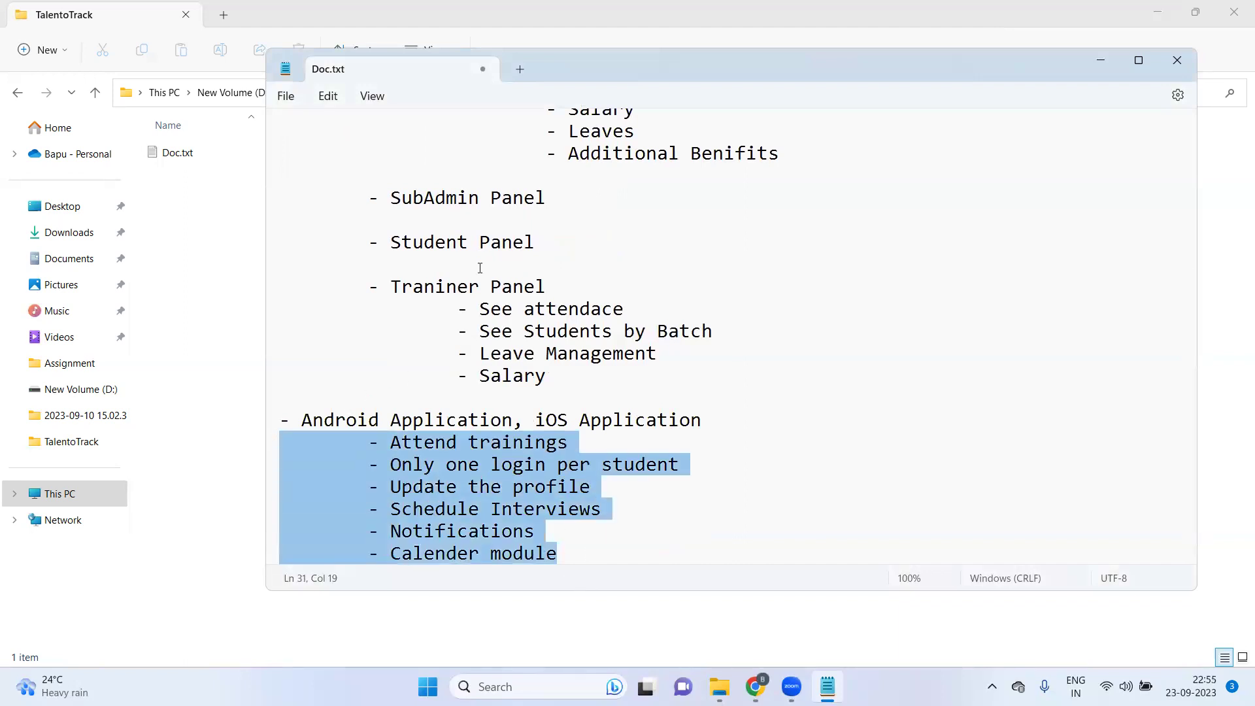
left_click(475, 273)
key("ctrl+v")
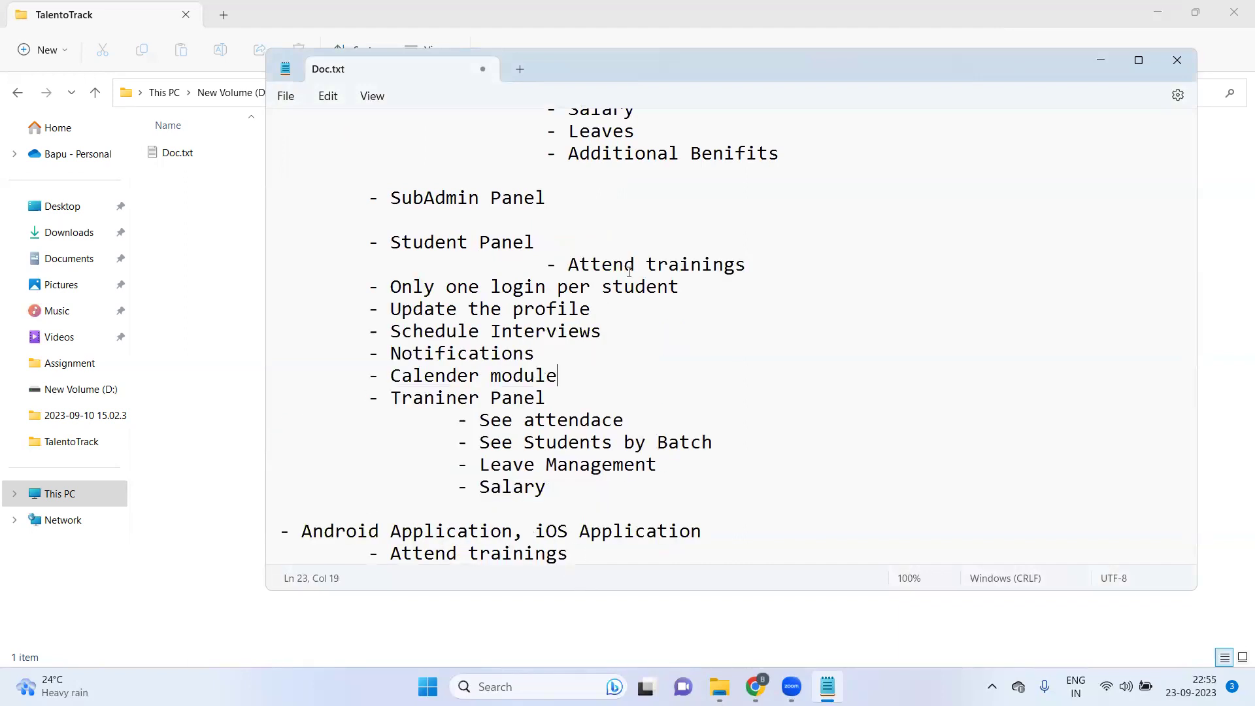
Remove the pasted feature list from below Student Panel.
key("Return")
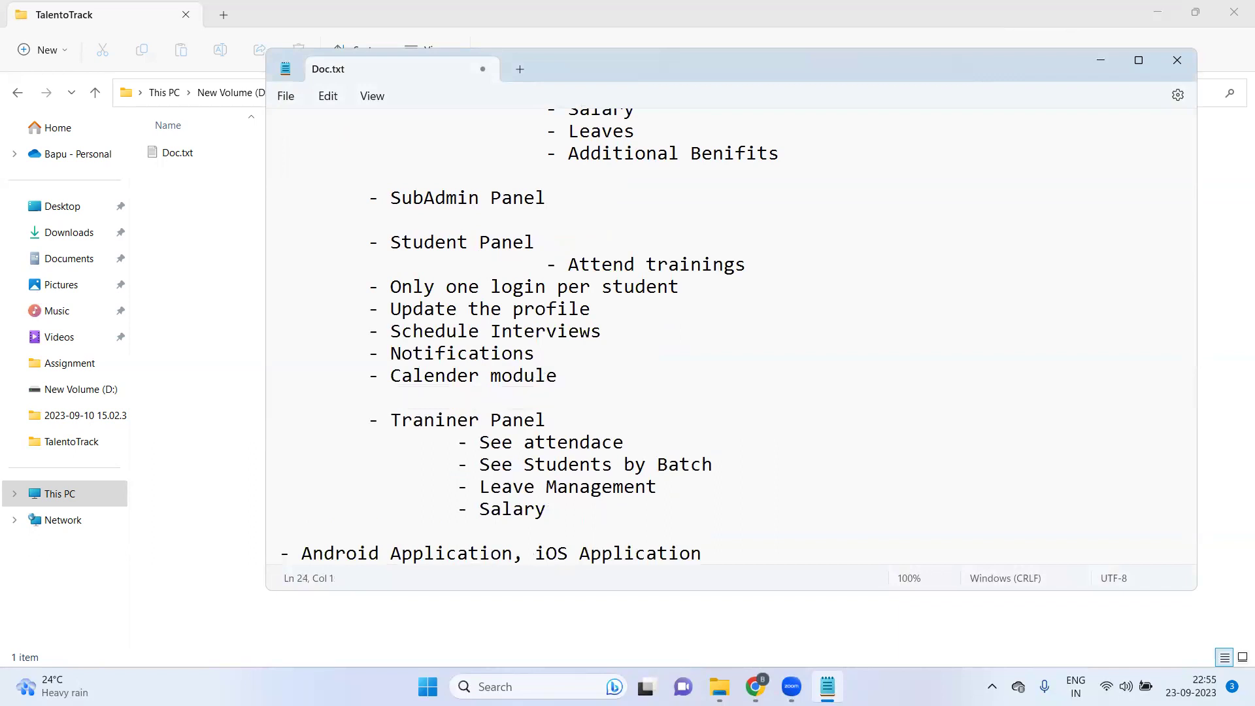
left_click_drag(370, 286, 243, 271)
left_click(642, 373)
key("Delete")
key("Delete")
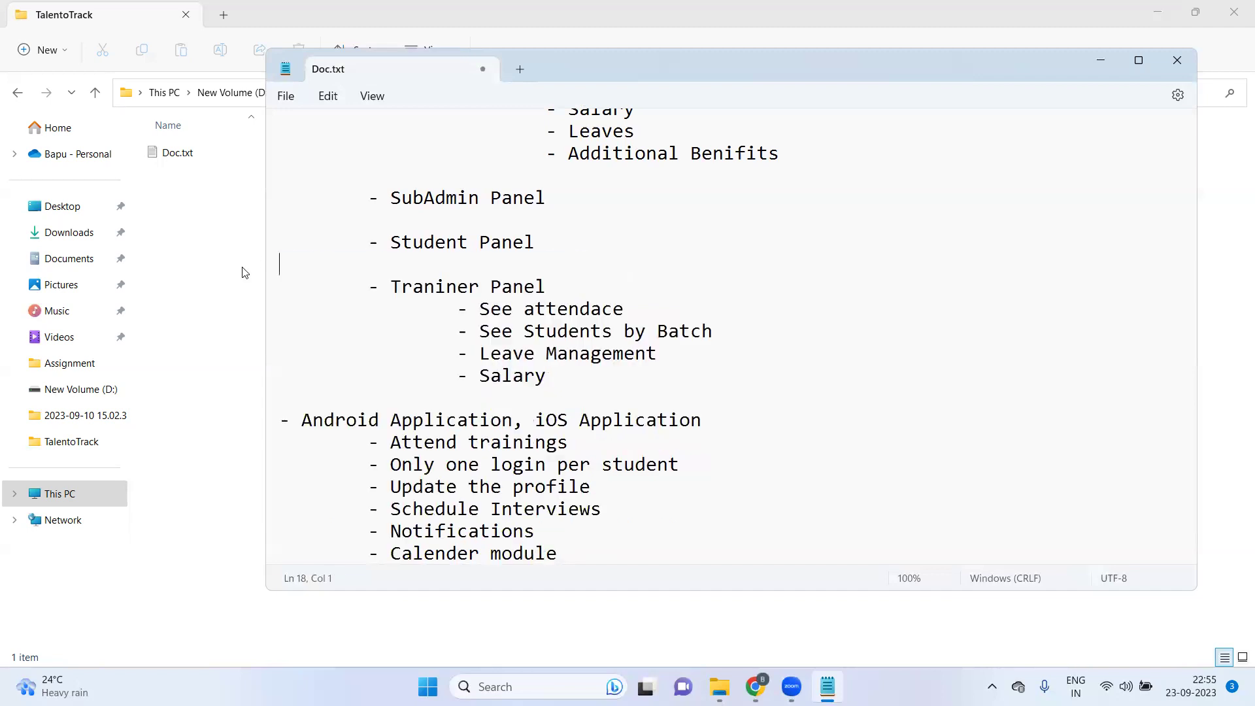
Remove the blank line between Additional Benifits and SubAdmin Panel.
scroll(370, 269, "up", 4)
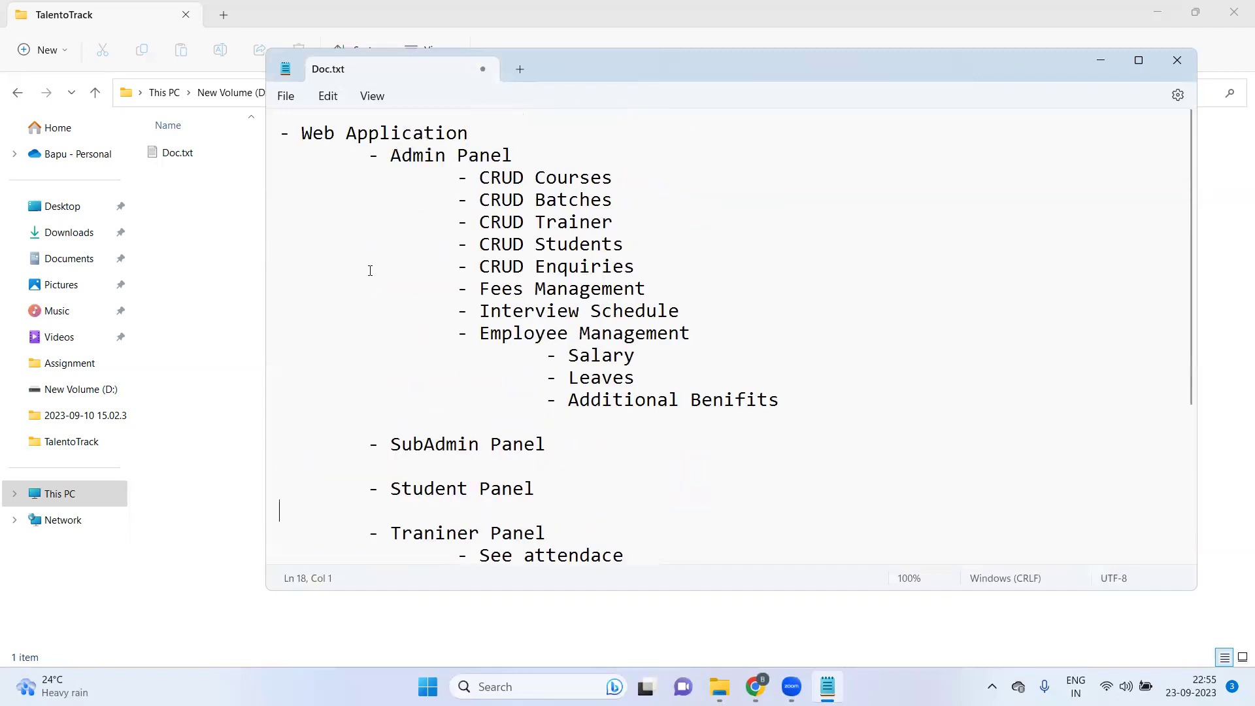
scroll(373, 275, "down", 4)
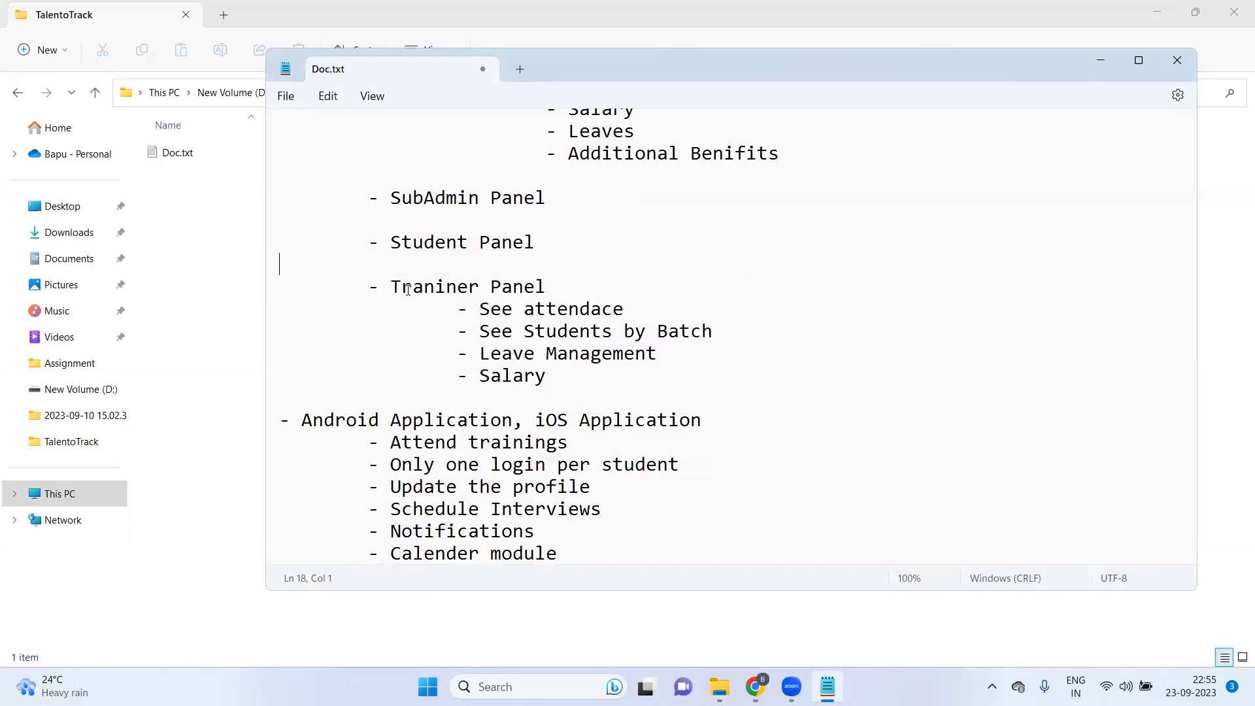
scroll(458, 294, "up", 2)
key("Up")
key("Up")
left_click(507, 306)
key("shift+Left")
key("shift+Left")
key("BackSpace")
key("BackSpace")
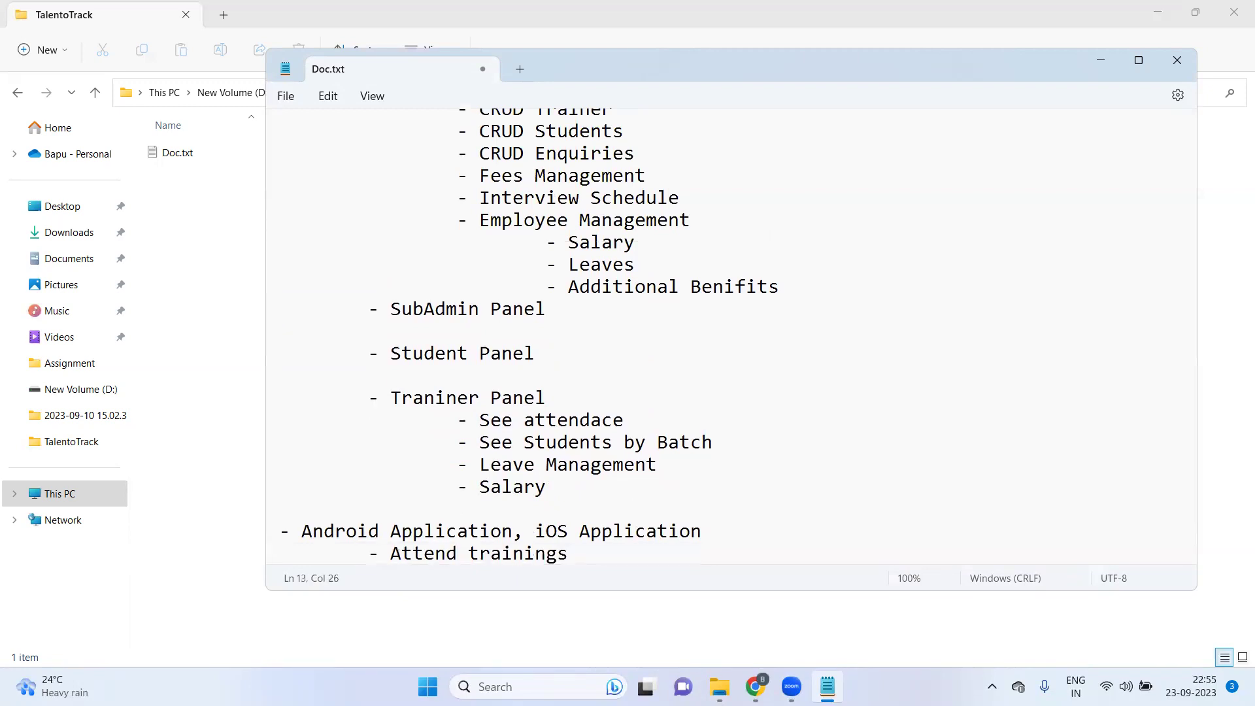
Delete the Student Panel entry from the Web Application list.
left_click_drag(372, 351, 586, 363)
key("BackSpace")
key("BackSpace")
key("BackSpace")
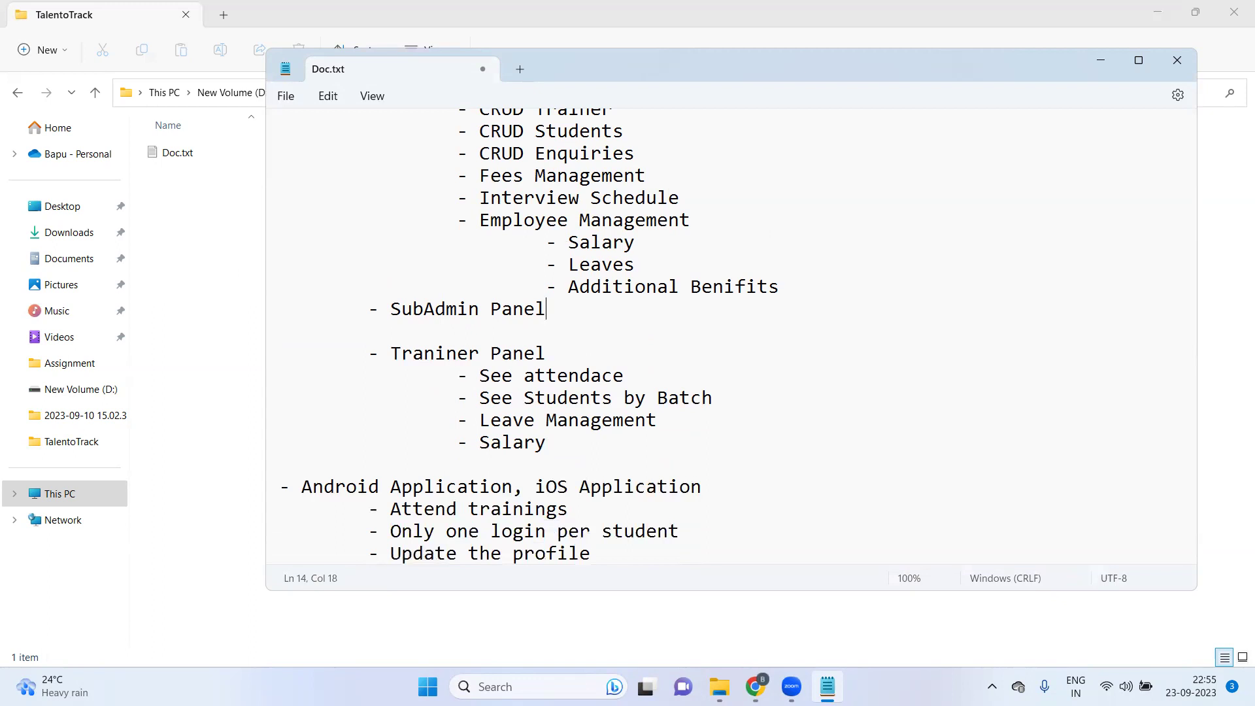
Append ", Student Panel in web application" to the Android Application, iOS Application heading and maximize the window.
scroll(675, 384, "up", 2)
scroll(676, 384, "down", 3)
left_click(731, 420)
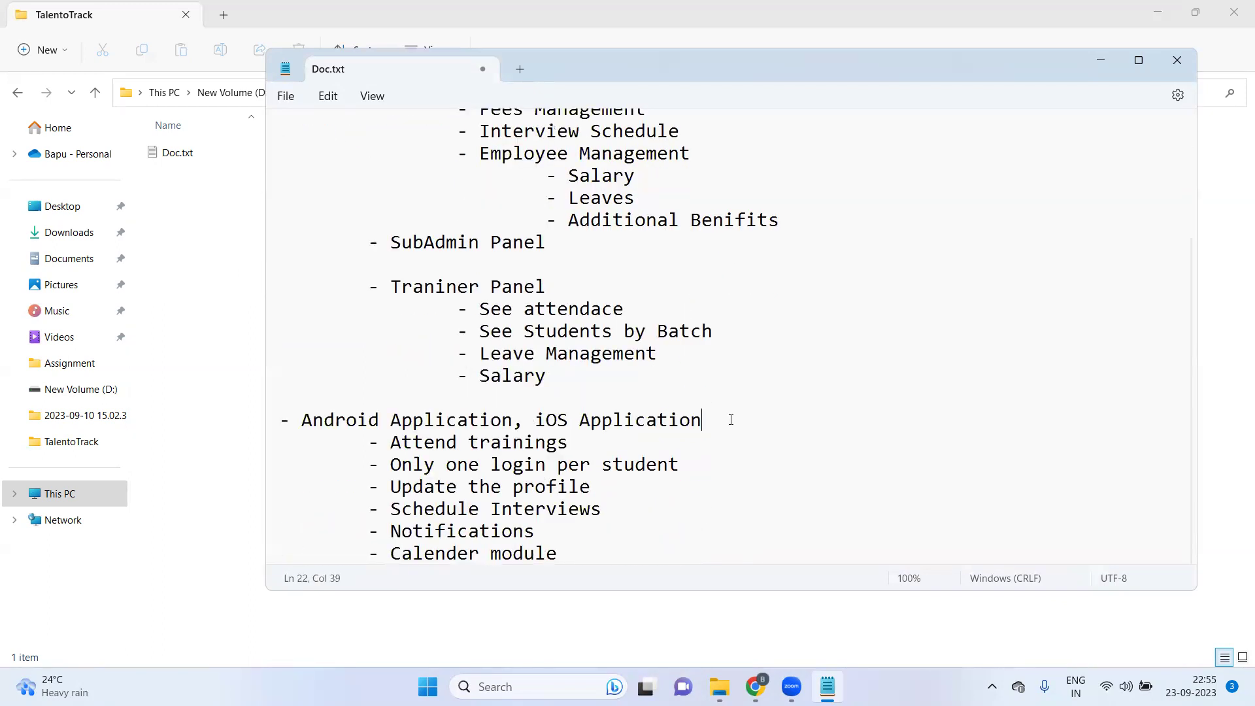
type(", Studen")
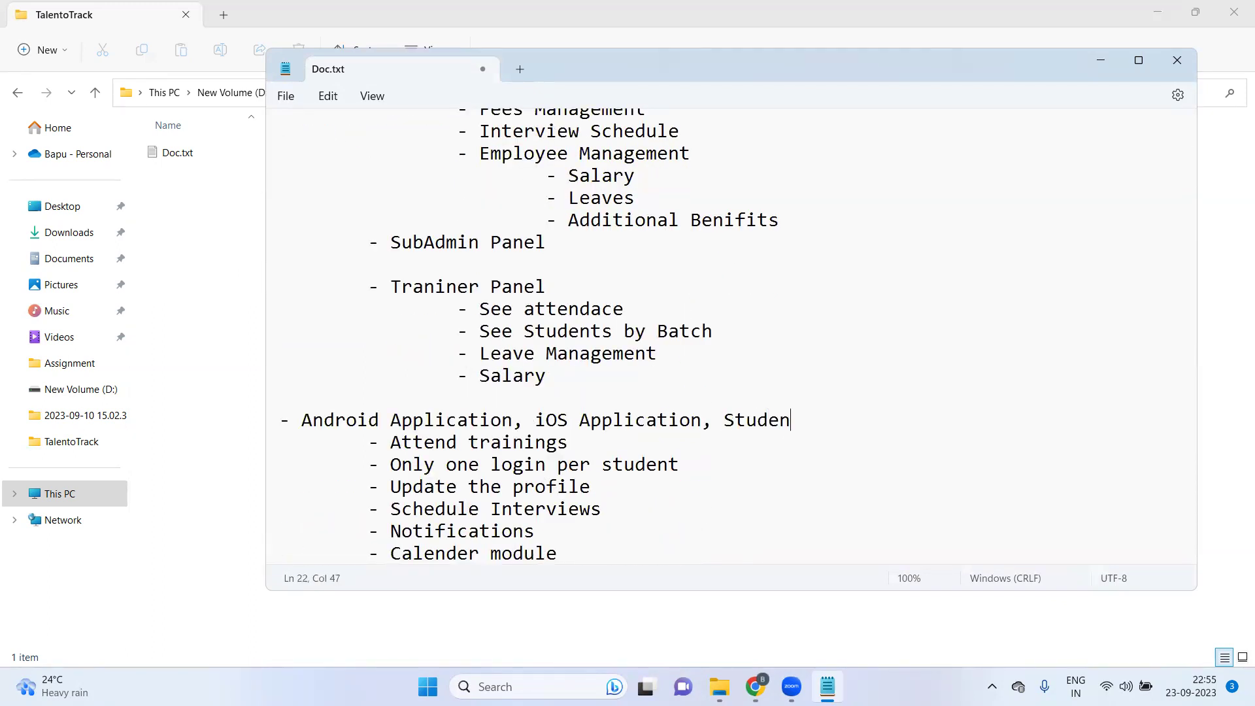
type("t Panel in web application")
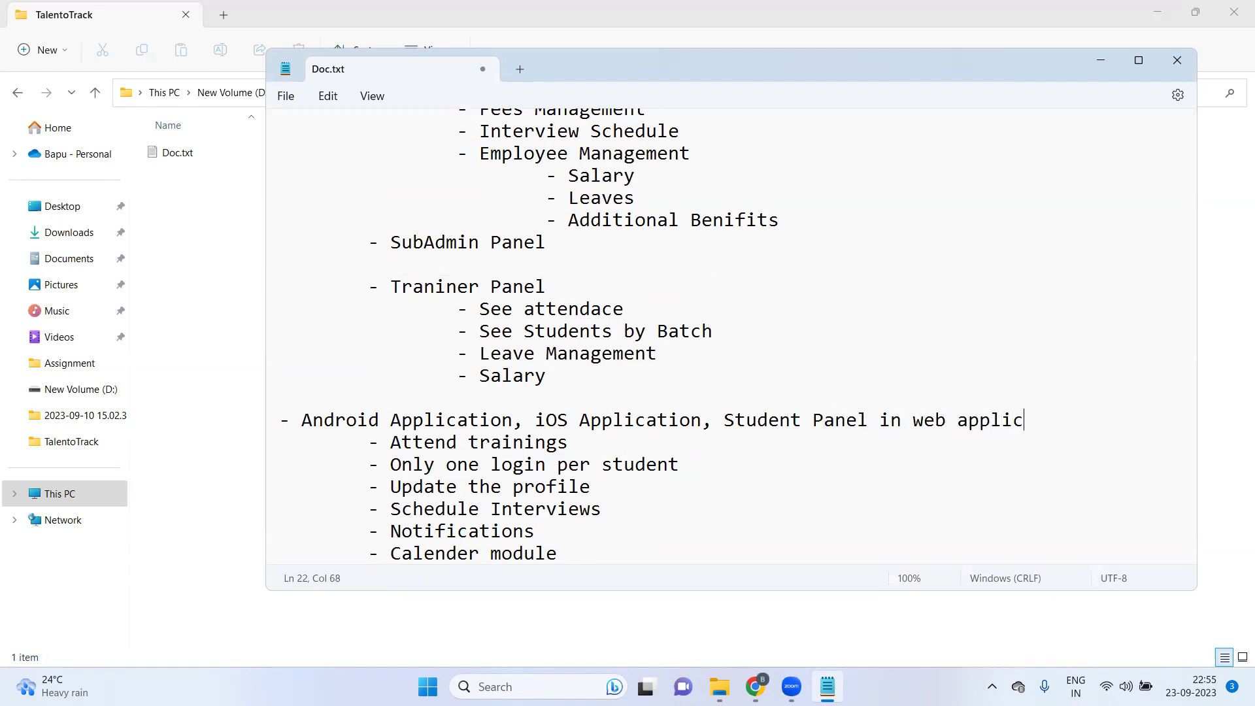
double_click(652, 70)
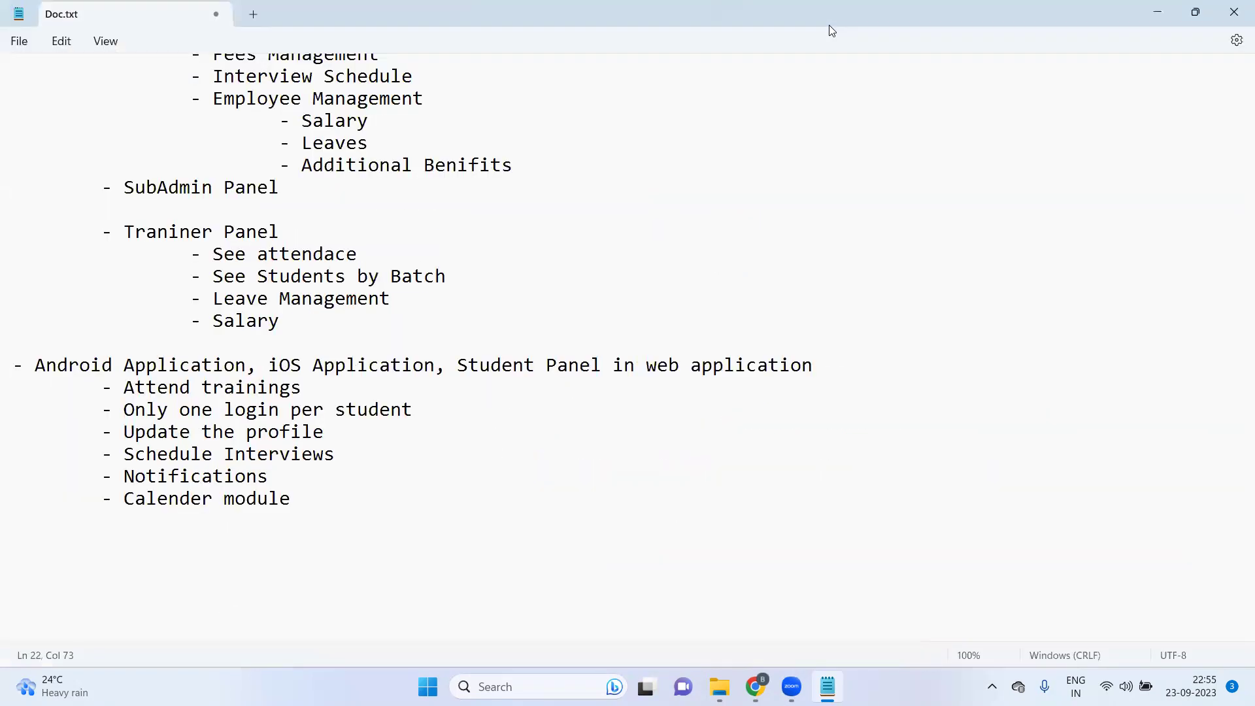
Review the Android, iOS and Student Panel heading and highlight its features from Attend trainings to Calender module.
left_click(369, 365)
key("Right")
key("Right")
key("Right")
key("Right")
key("Right")
key("Right")
key("Right")
key("Right")
key("Right")
key("Right")
key("Right")
key("Right")
key("Right")
key("Right")
left_click_drag(327, 502, 15, 394)
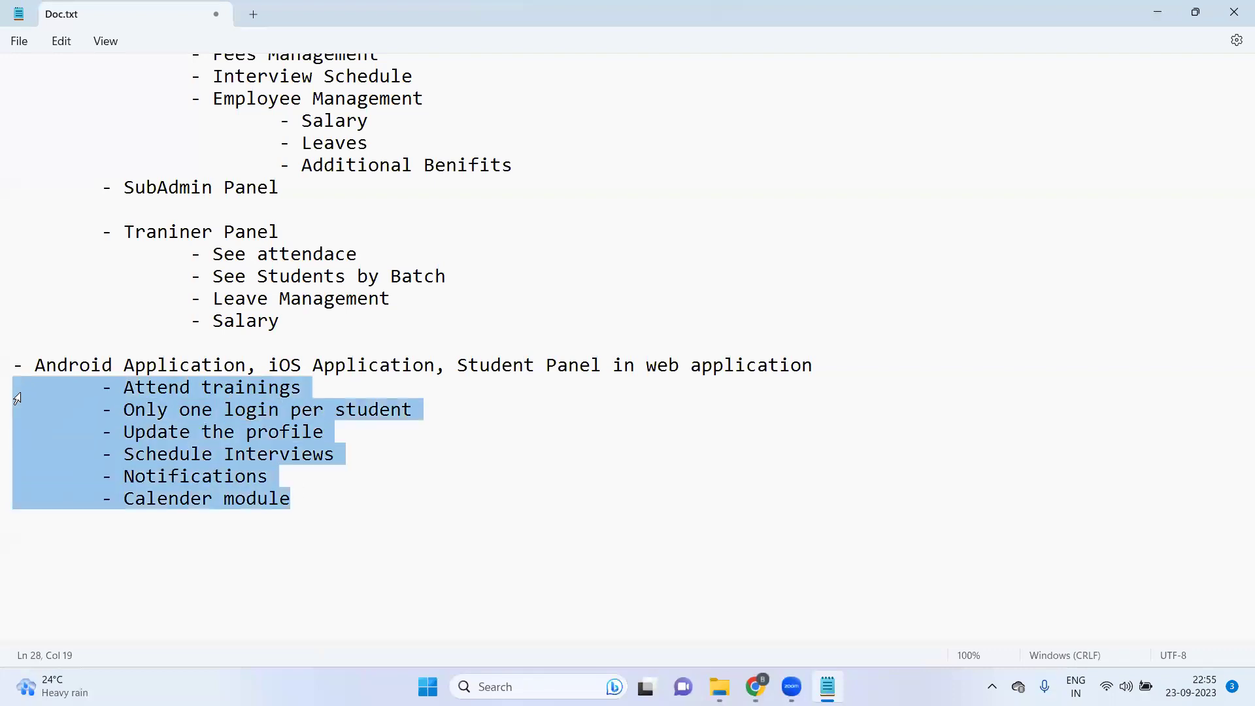
Move SubAdmin Panel onto the Admin Panel line so it reads "Admin Panel, SubAdmin Panel".
scroll(204, 388, "up", 3)
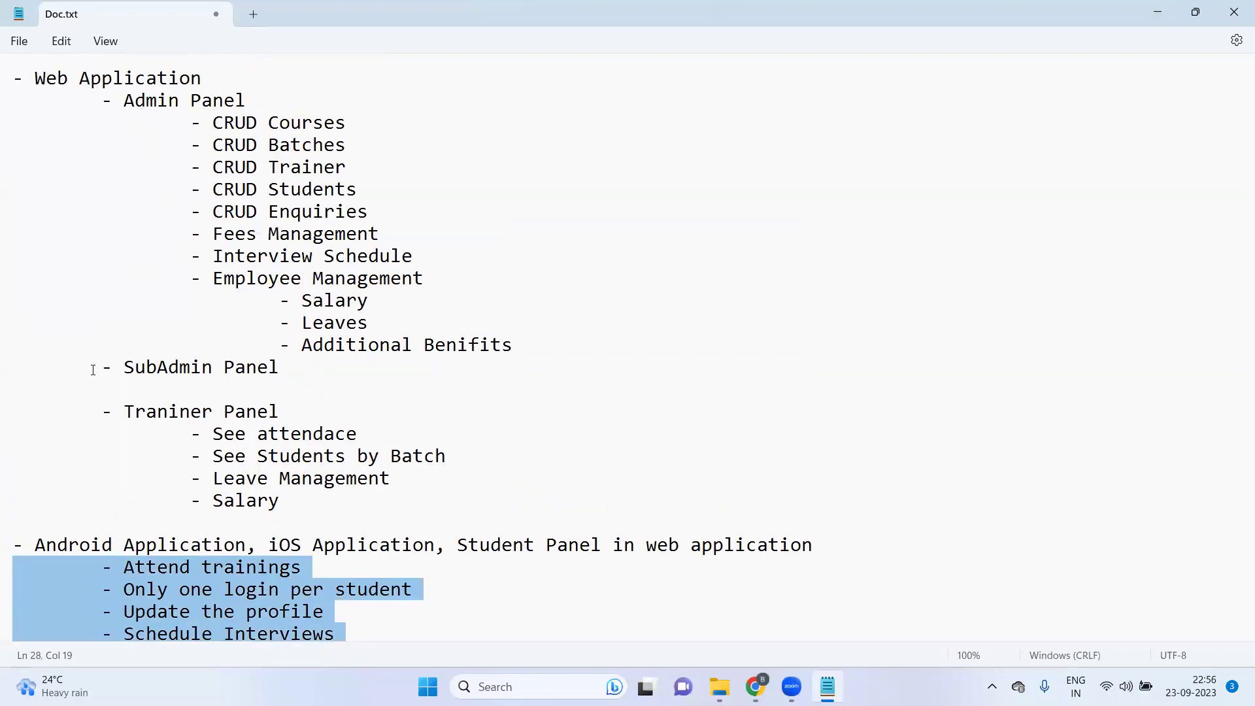
left_click_drag(93, 367, 296, 367)
key("ctrl+c")
key("BackSpace")
left_click(303, 103)
type(",")
key("ctrl+v")
key("ctrl+Left")
key("ctrl+Left")
key("BackSpace")
key("BackSpace")
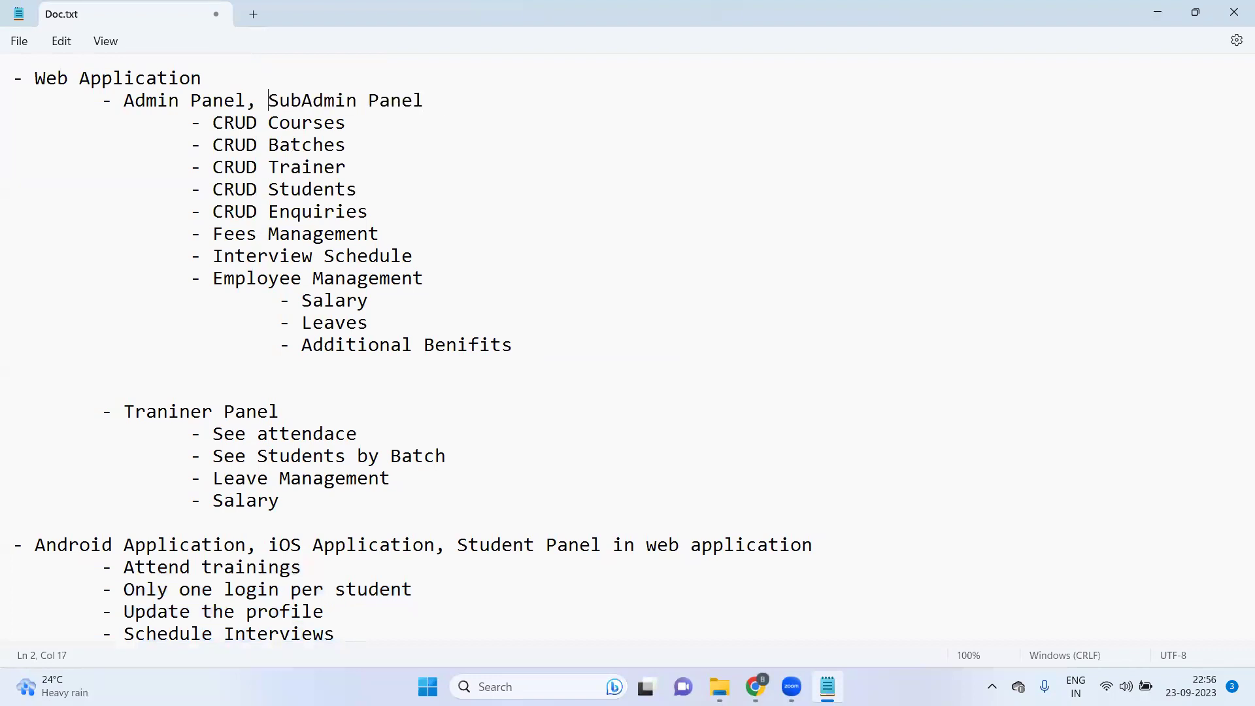
Reduce the gap between Additional Benifits and Traniner Panel to a single blank line.
left_click(87, 389)
key("BackSpace")
key("BackSpace")
key("BackSpace")
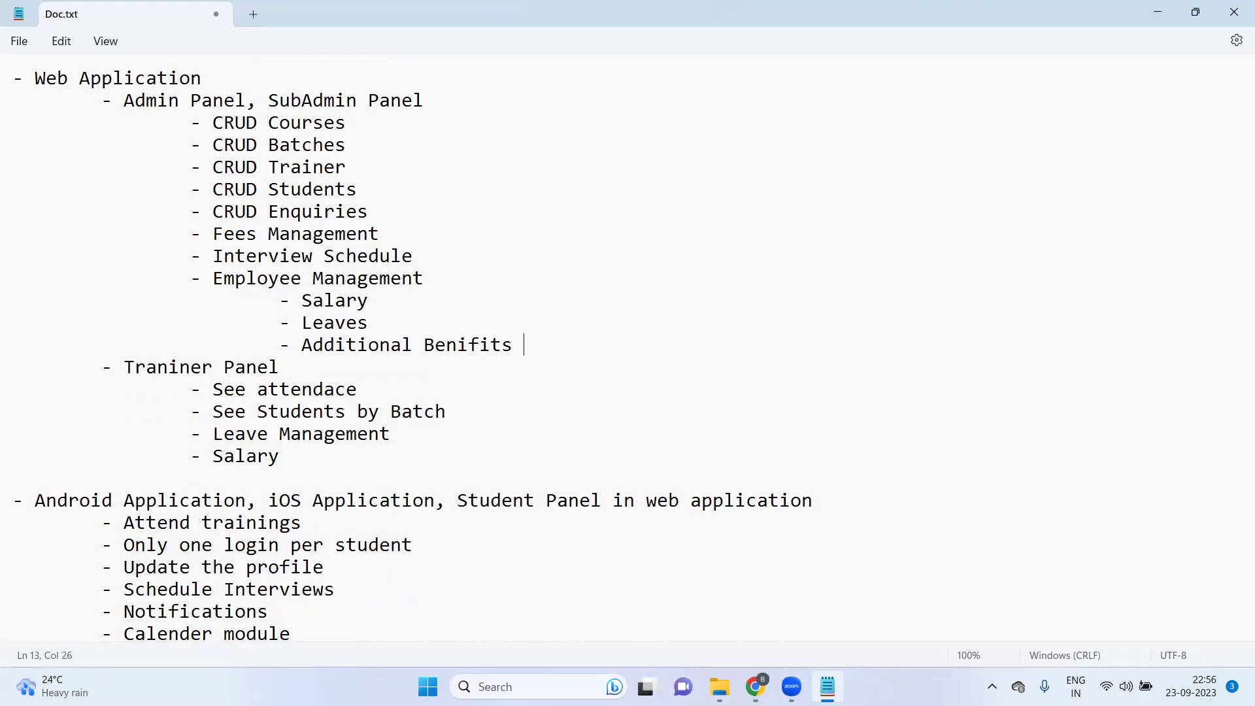
key("Return")
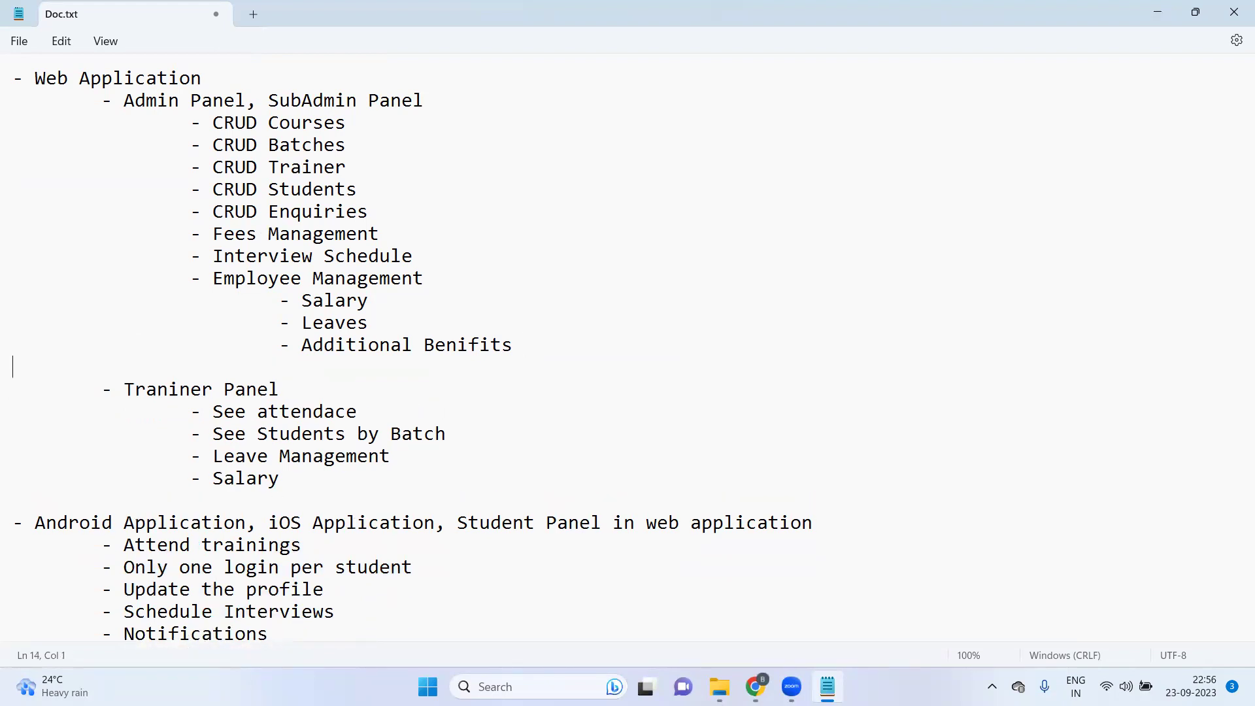
scroll(296, 405, "down", 1)
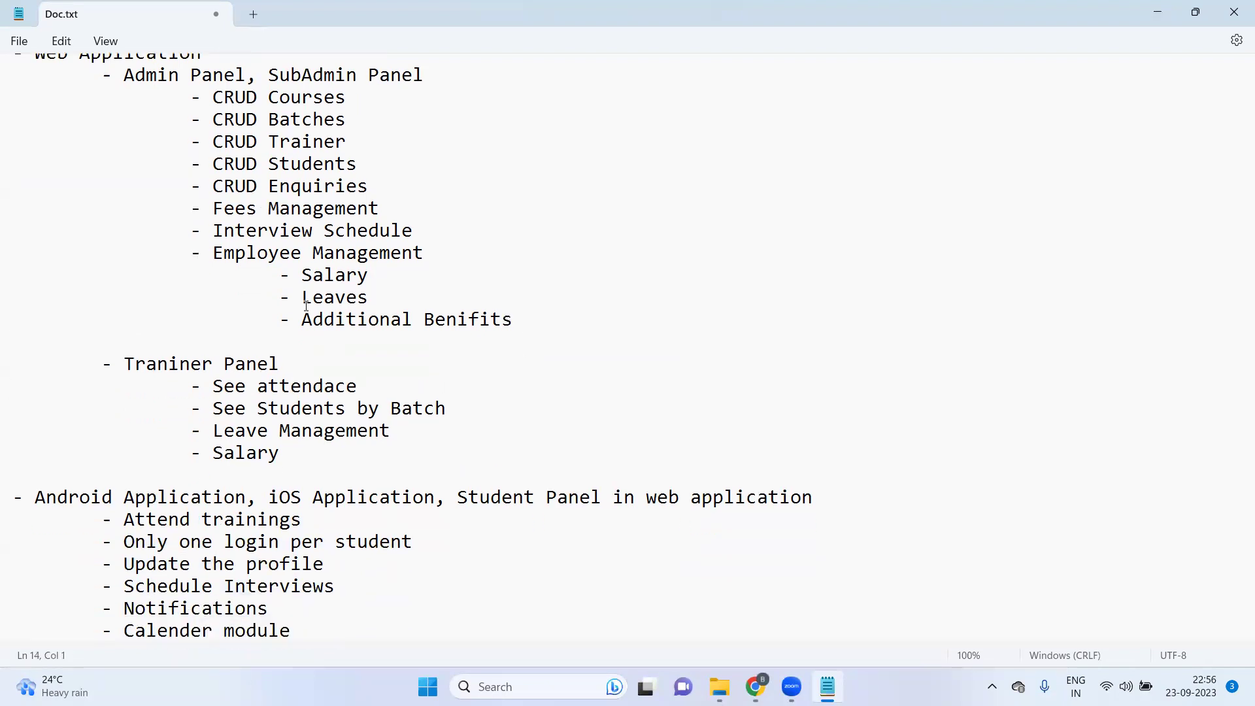
scroll(135, 138, "up", 1)
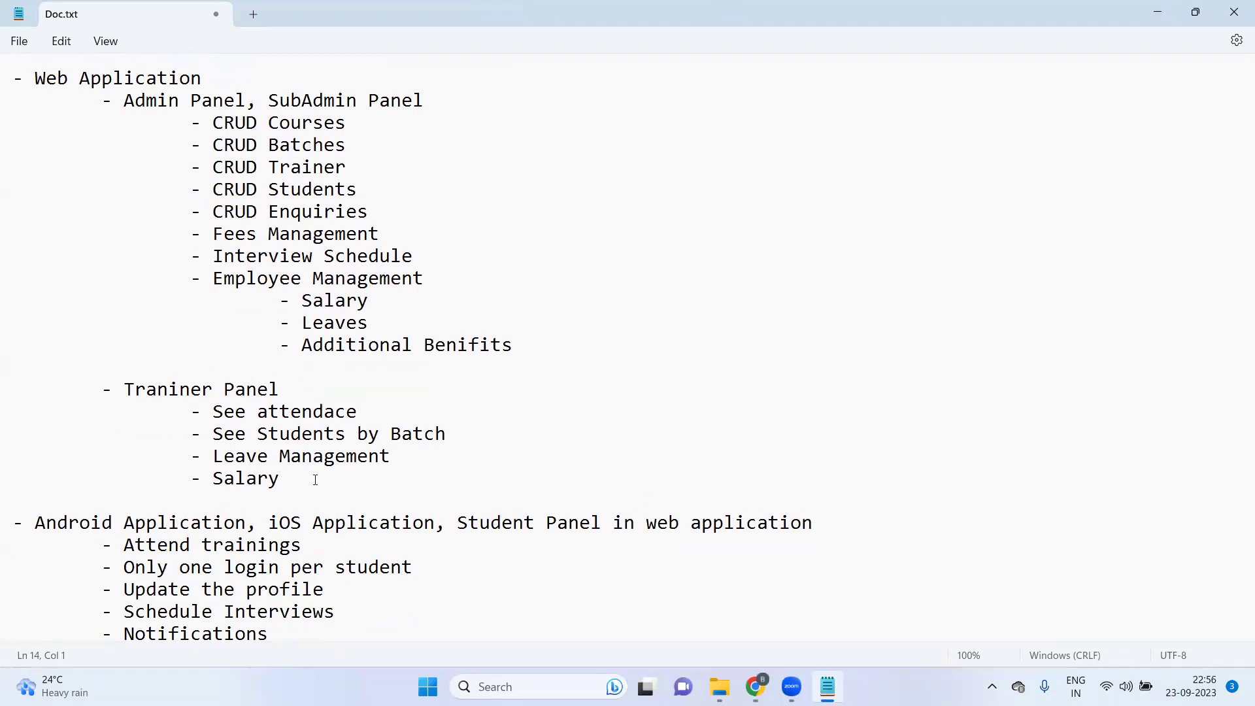
Add Login Page, Admission form and Enquiry Form as panel-level items below the Traniner Panel's Salary line, separated by a blank line.
key("Return")
key("Return")
key("Tab")
type("- Login Page")
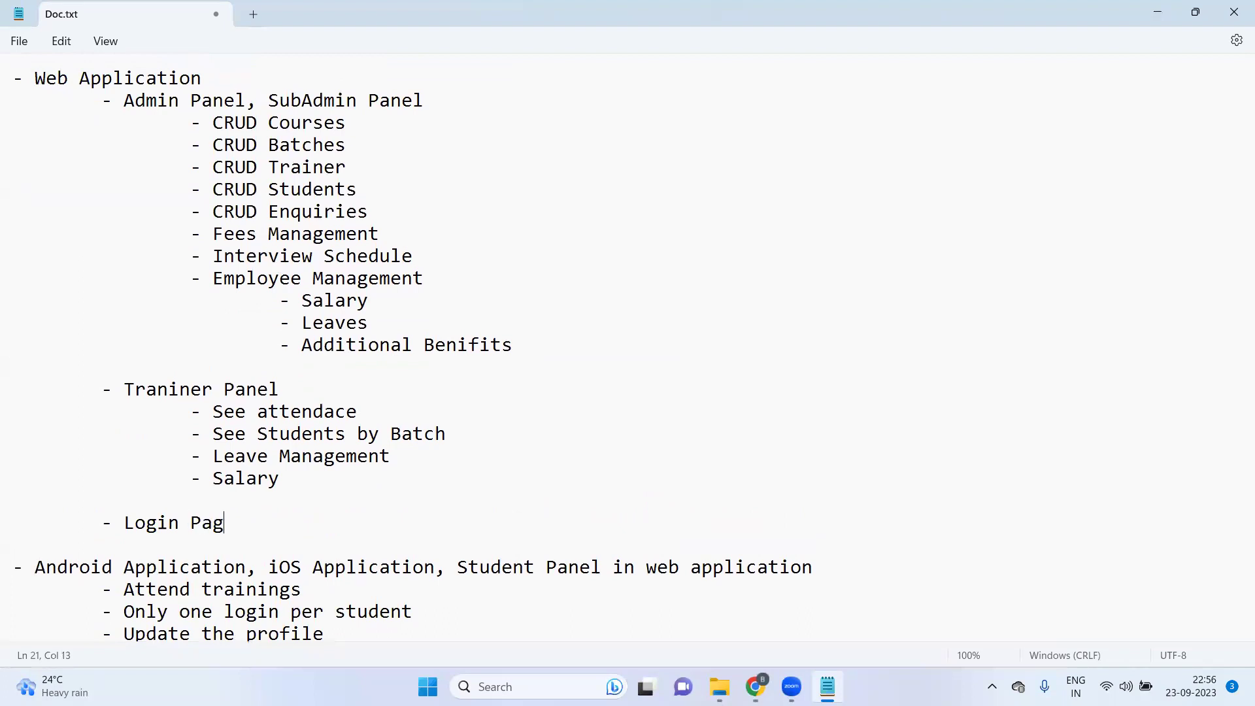
key("Return")
key("Tab")
type("- Admiss")
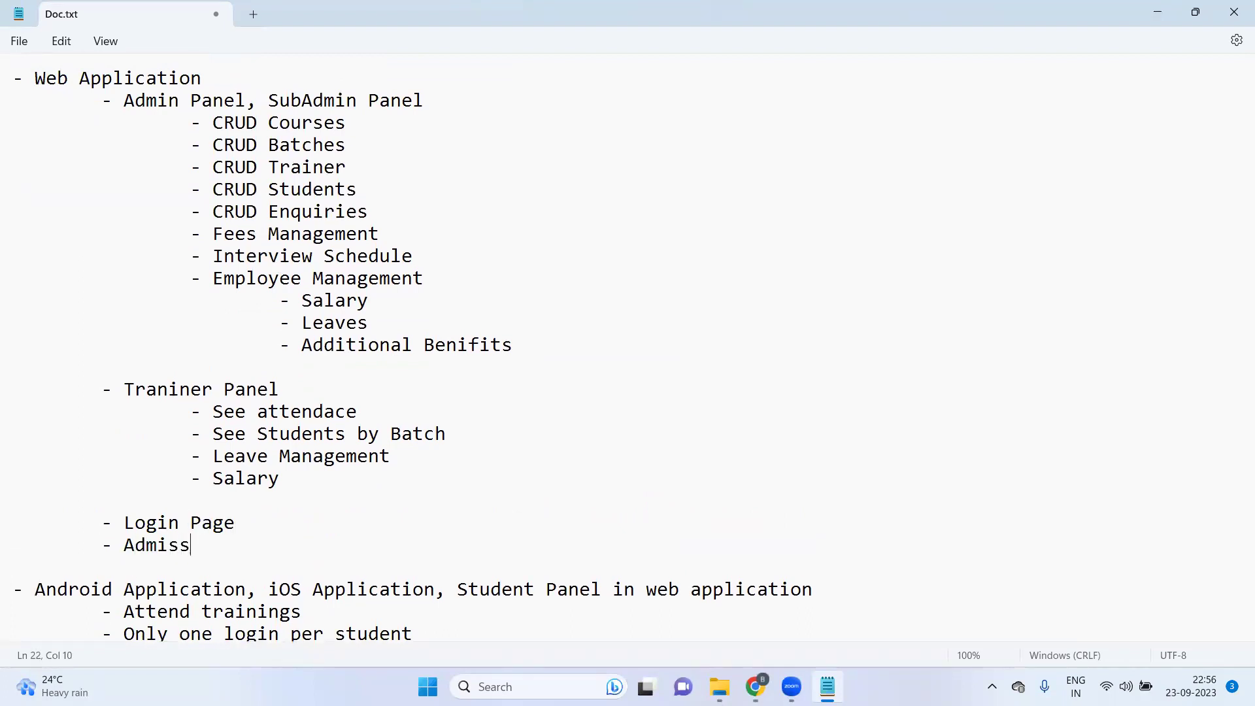
type("ion form")
key("Return")
key("Tab")
type("- Enq")
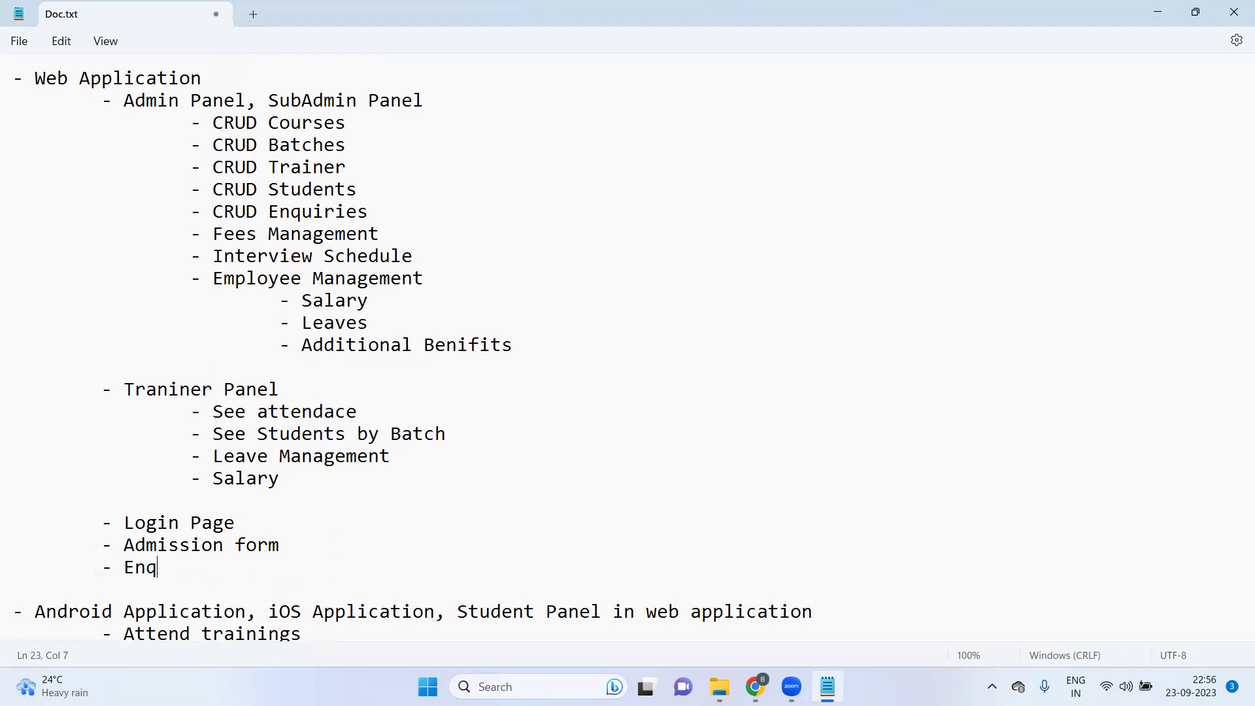
type("uiry Form")
Delete the Admission form line between Login Page and Enquiry Form.
left_click(101, 545)
key("shift+Down")
key("Delete")
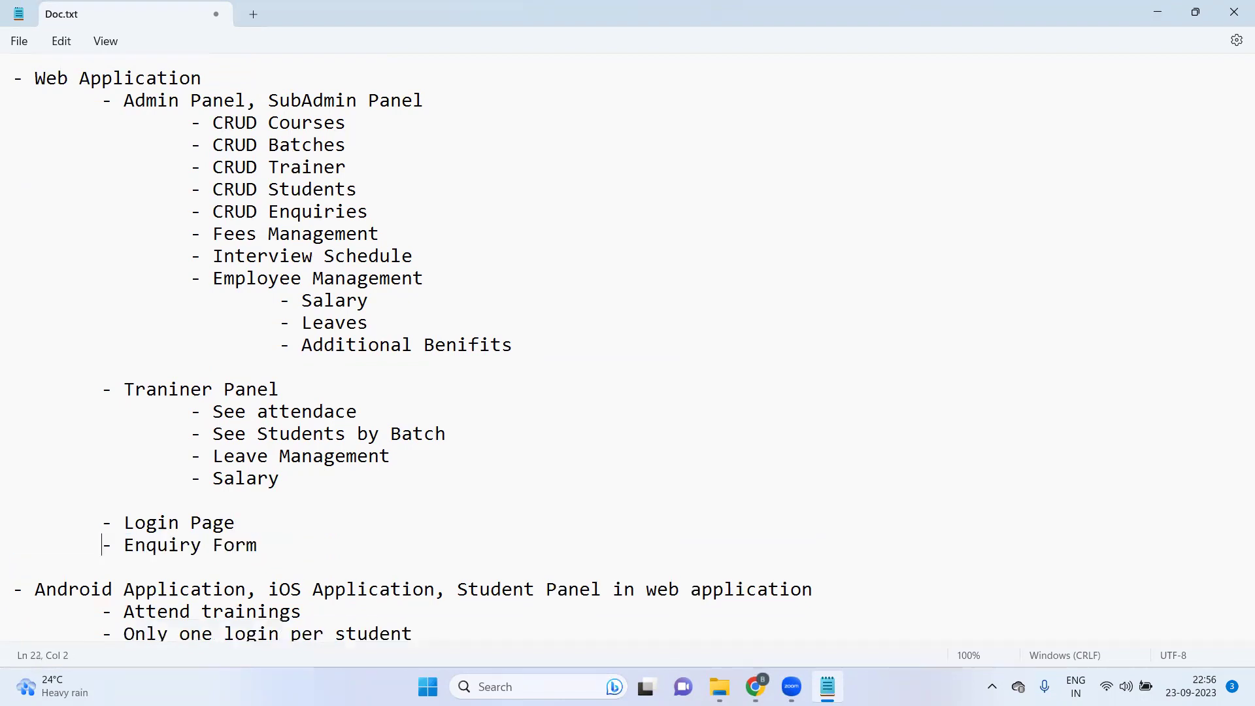
Review the outline, highlighting the Admin Panel and SubAdmin Panel features, the Enquiry Form line and the Notifications item.
left_click_drag(91, 102, 523, 346)
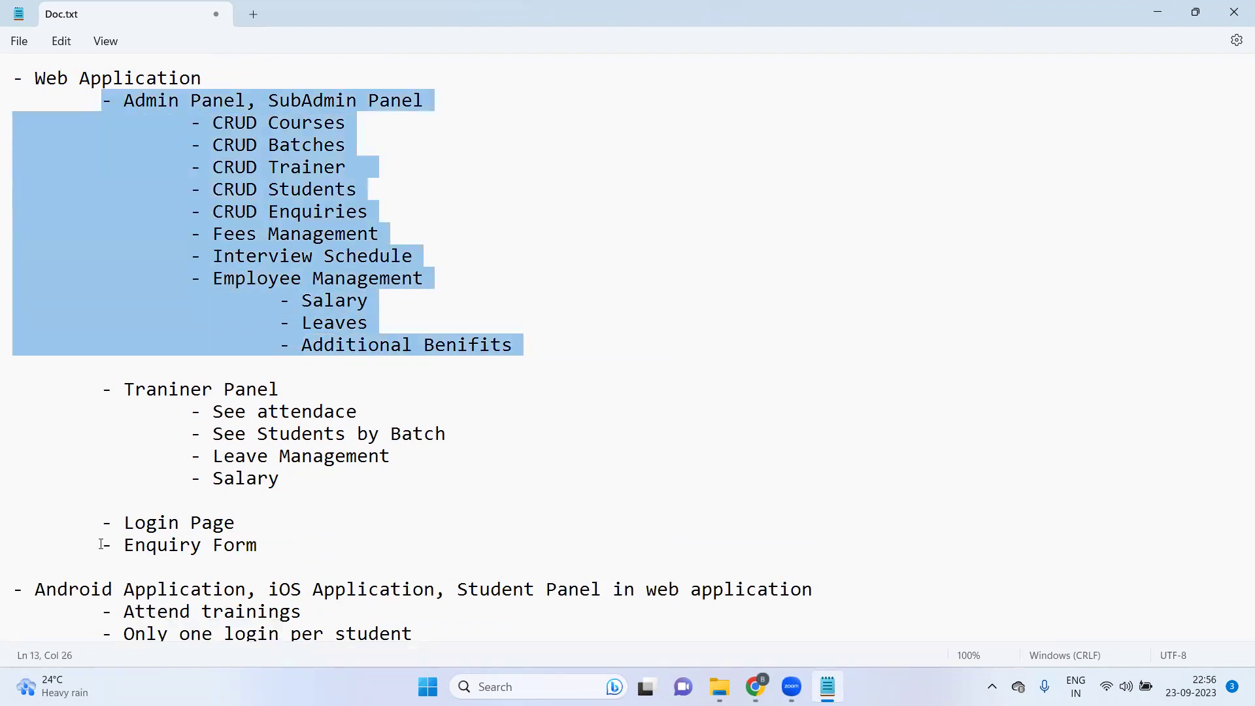
left_click_drag(104, 547, 303, 540)
left_click(314, 540)
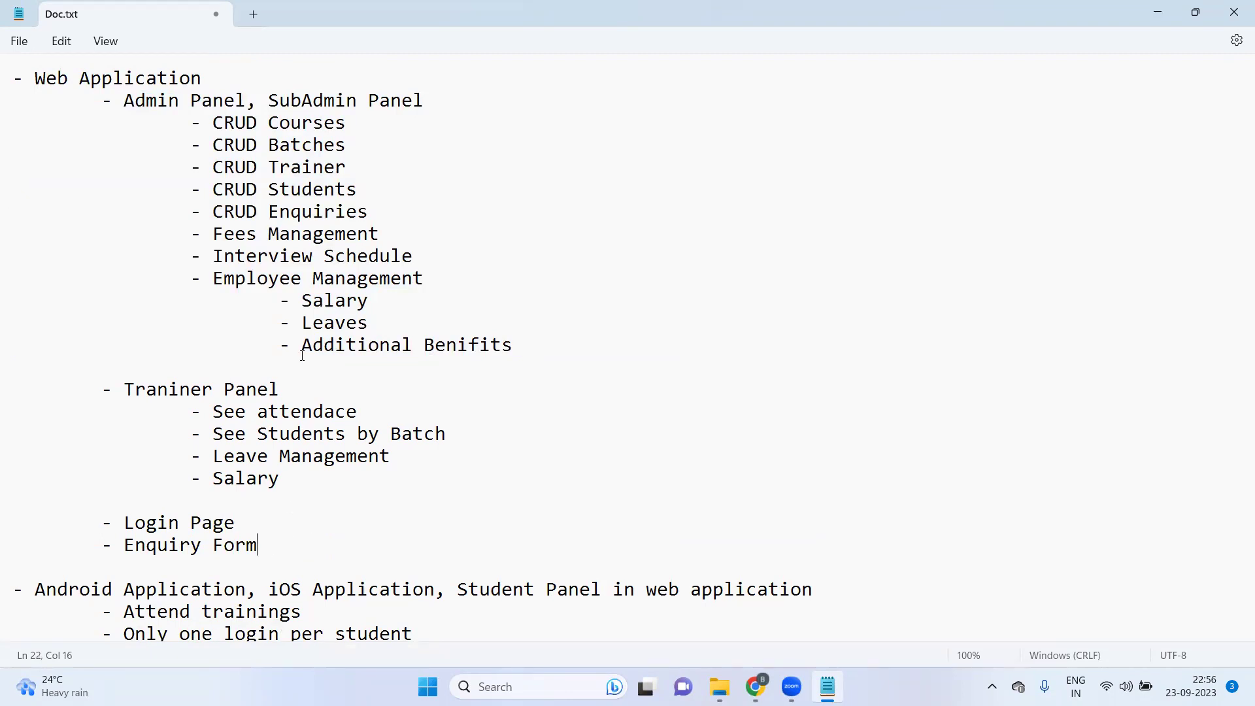
left_click_drag(193, 130, 599, 343)
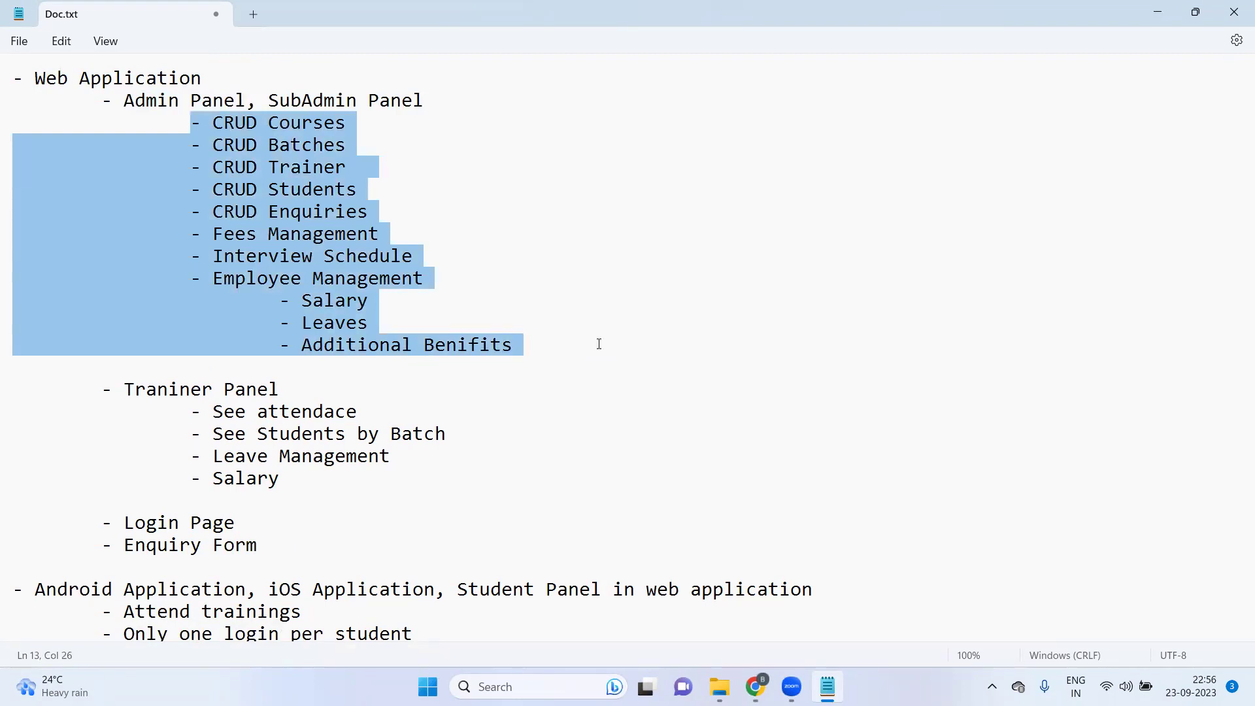
left_click(496, 170)
scroll(539, 254, "down", 2)
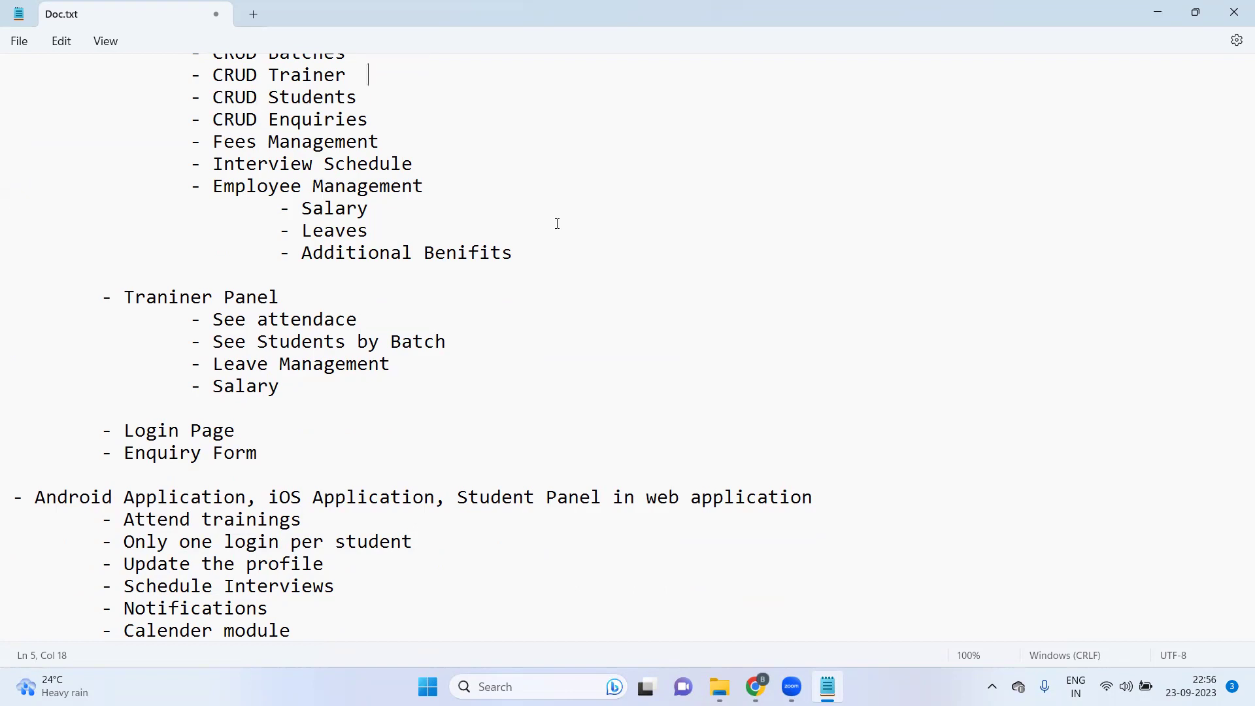
scroll(556, 232, "up", 2)
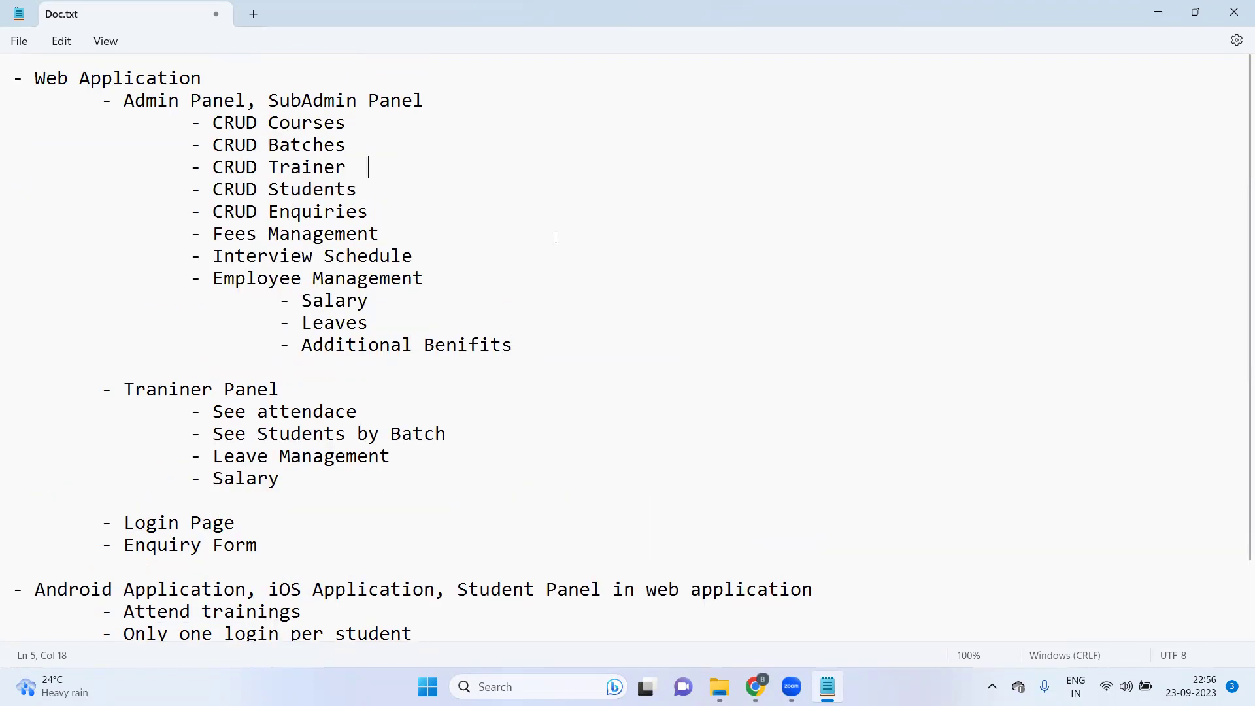
scroll(533, 313, "down", 2)
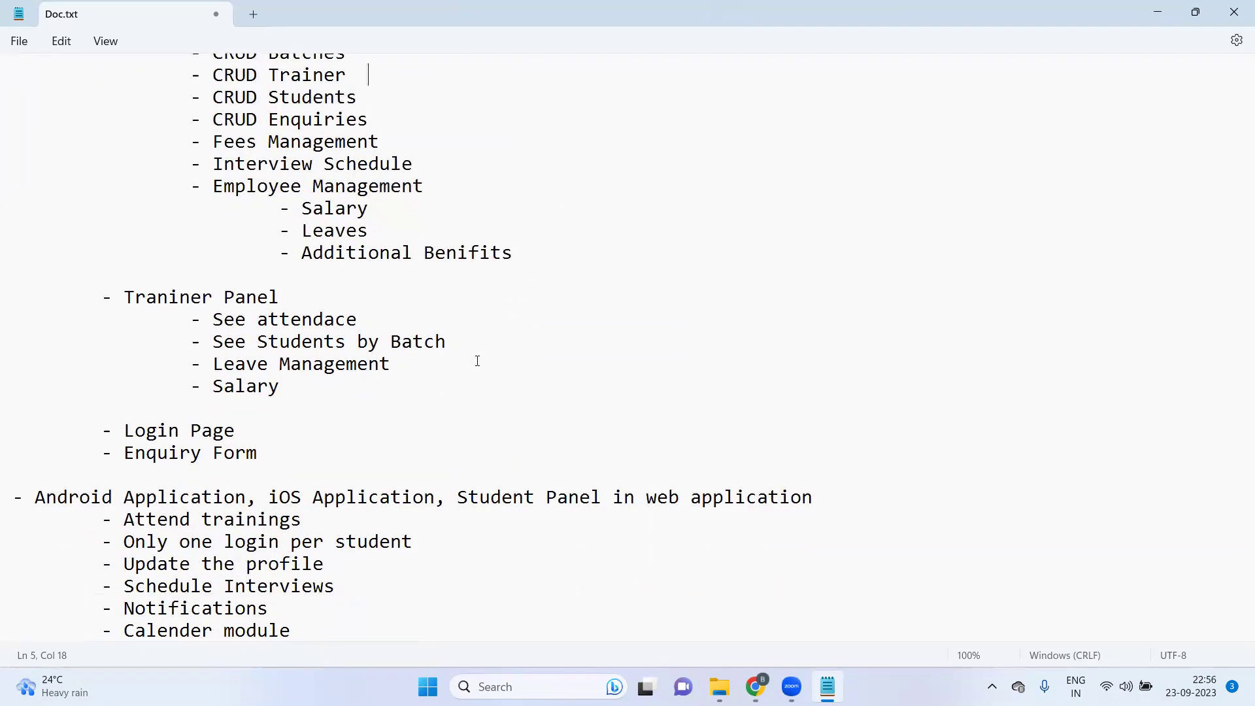
scroll(406, 337, "up", 2)
scroll(374, 323, "up", 1)
scroll(262, 497, "down", 2)
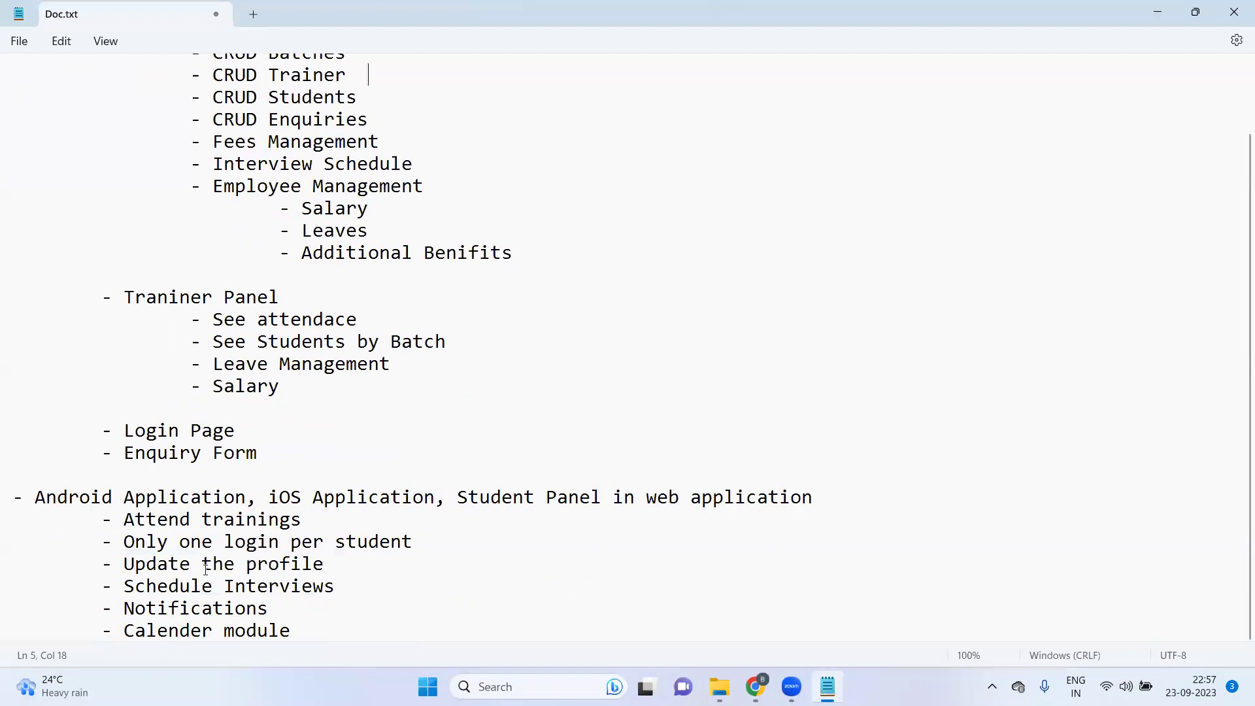
left_click_drag(112, 611, 269, 609)
left_click(268, 609)
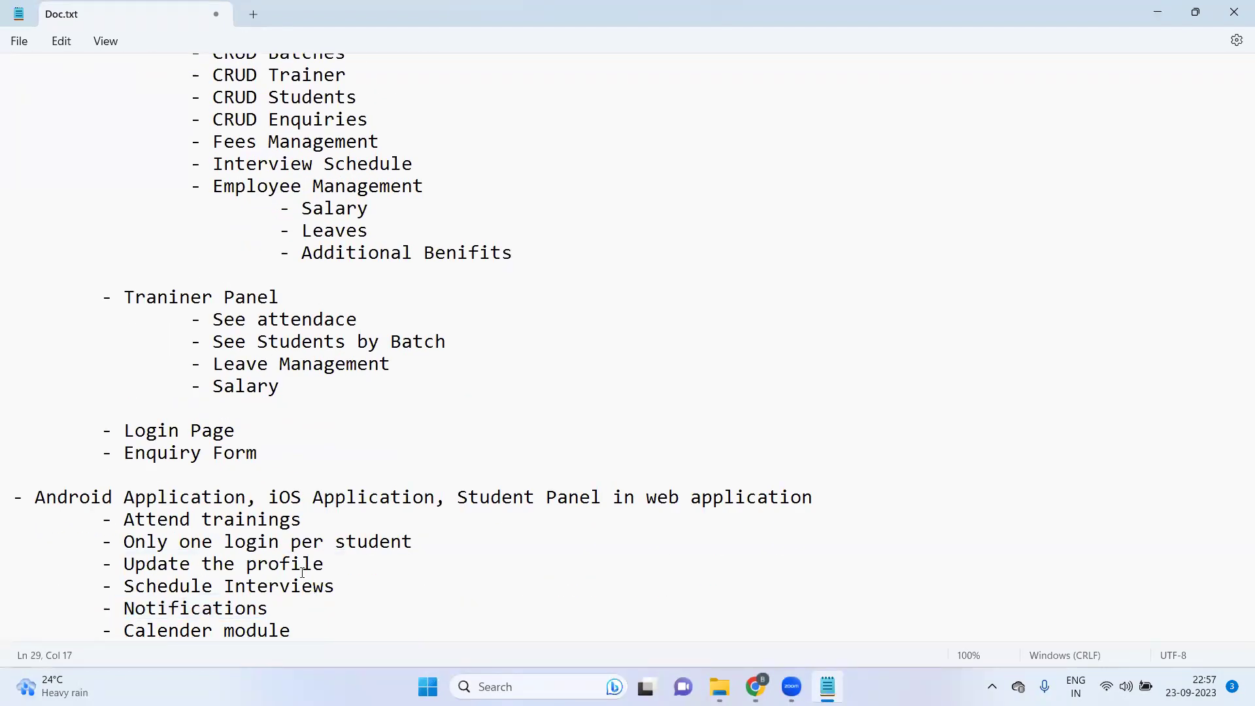
Return to the end of the Enquiry Form line and save Doc.txt.
left_click(283, 452)
scroll(322, 345, "up", 2)
scroll(300, 353, "down", 2)
key("ctrl+s")
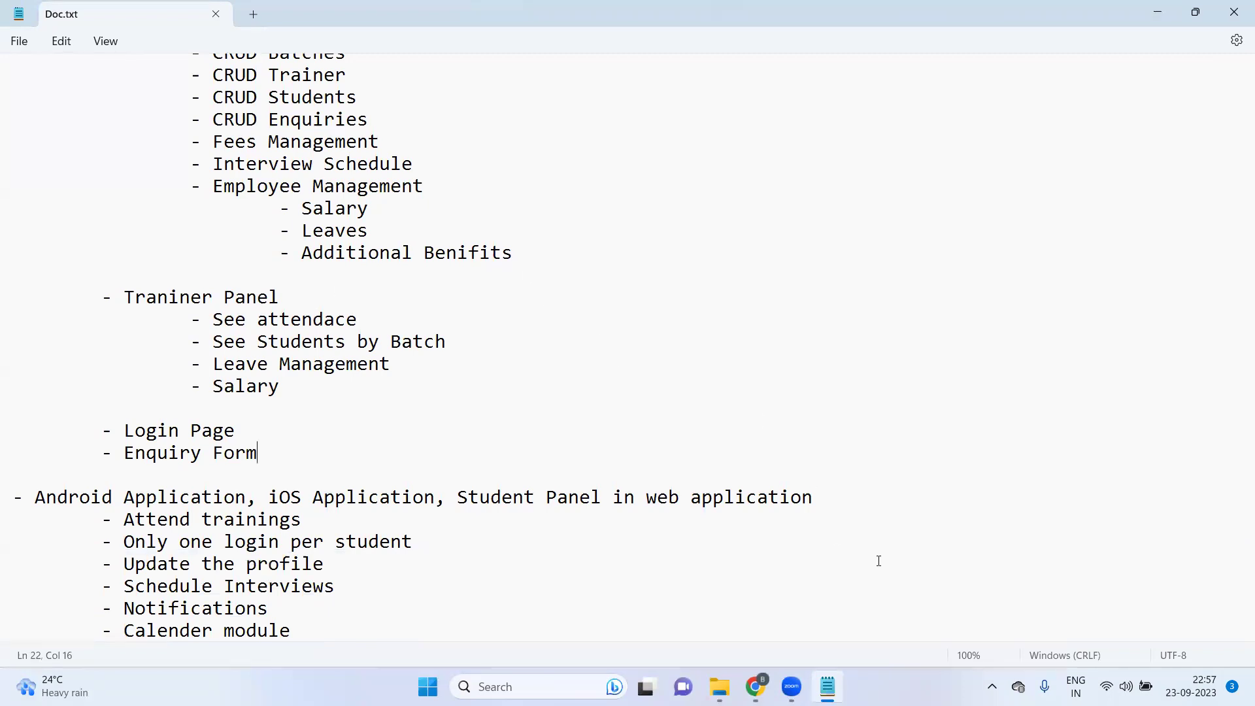